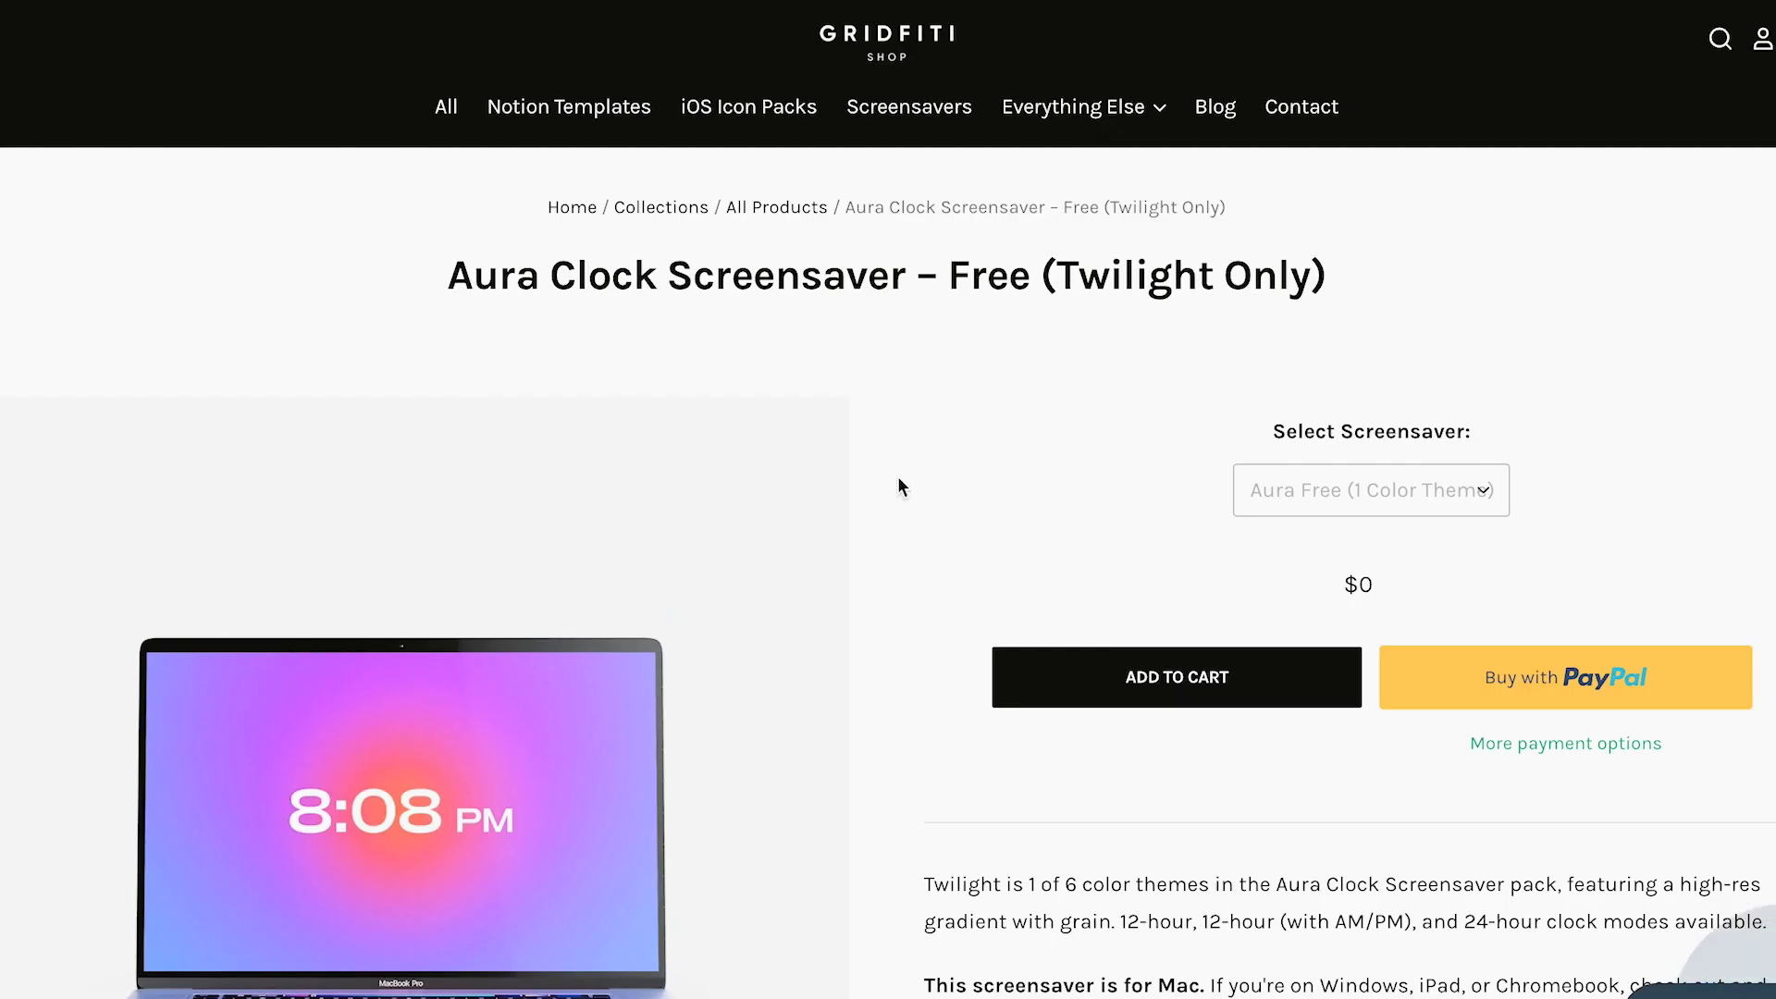
- Scroll down the Aura Clock Screensaver – Free (Twilight Only) product page to its $0 price
scroll(899, 486, "down", 3)
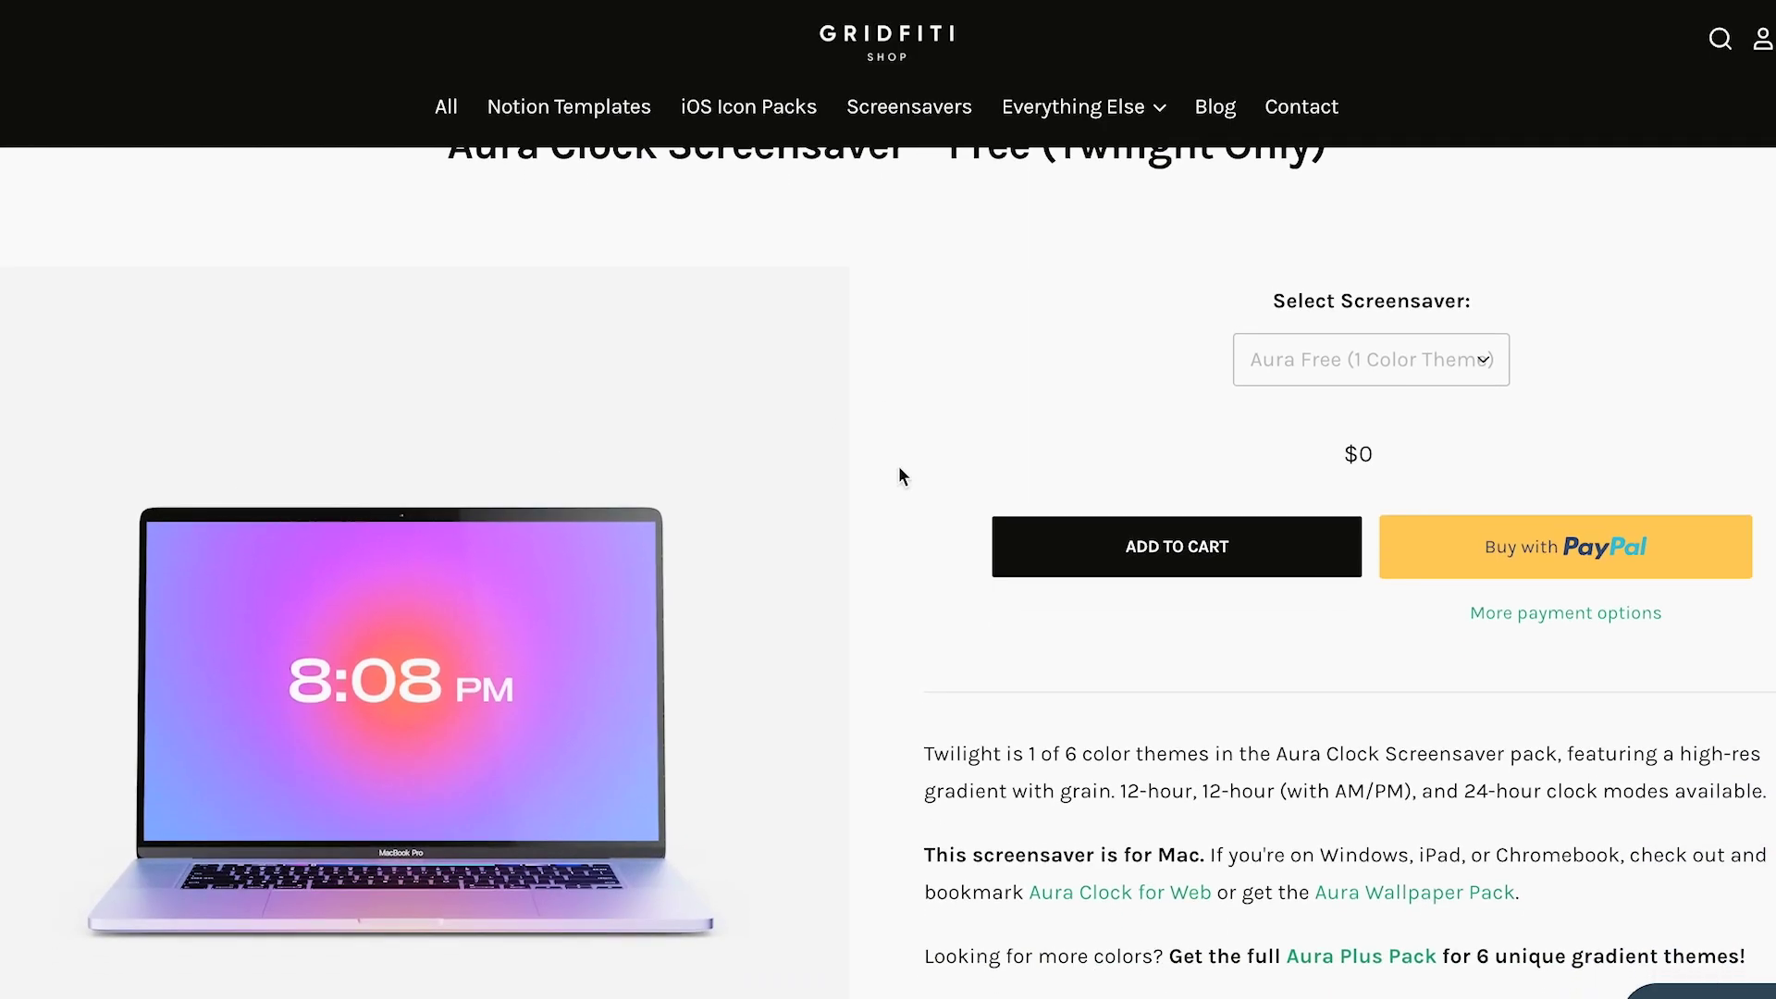
- Add the free Aura Clock Screensaver to the cart and complete the $0 order
scroll(900, 469, "up", 1)
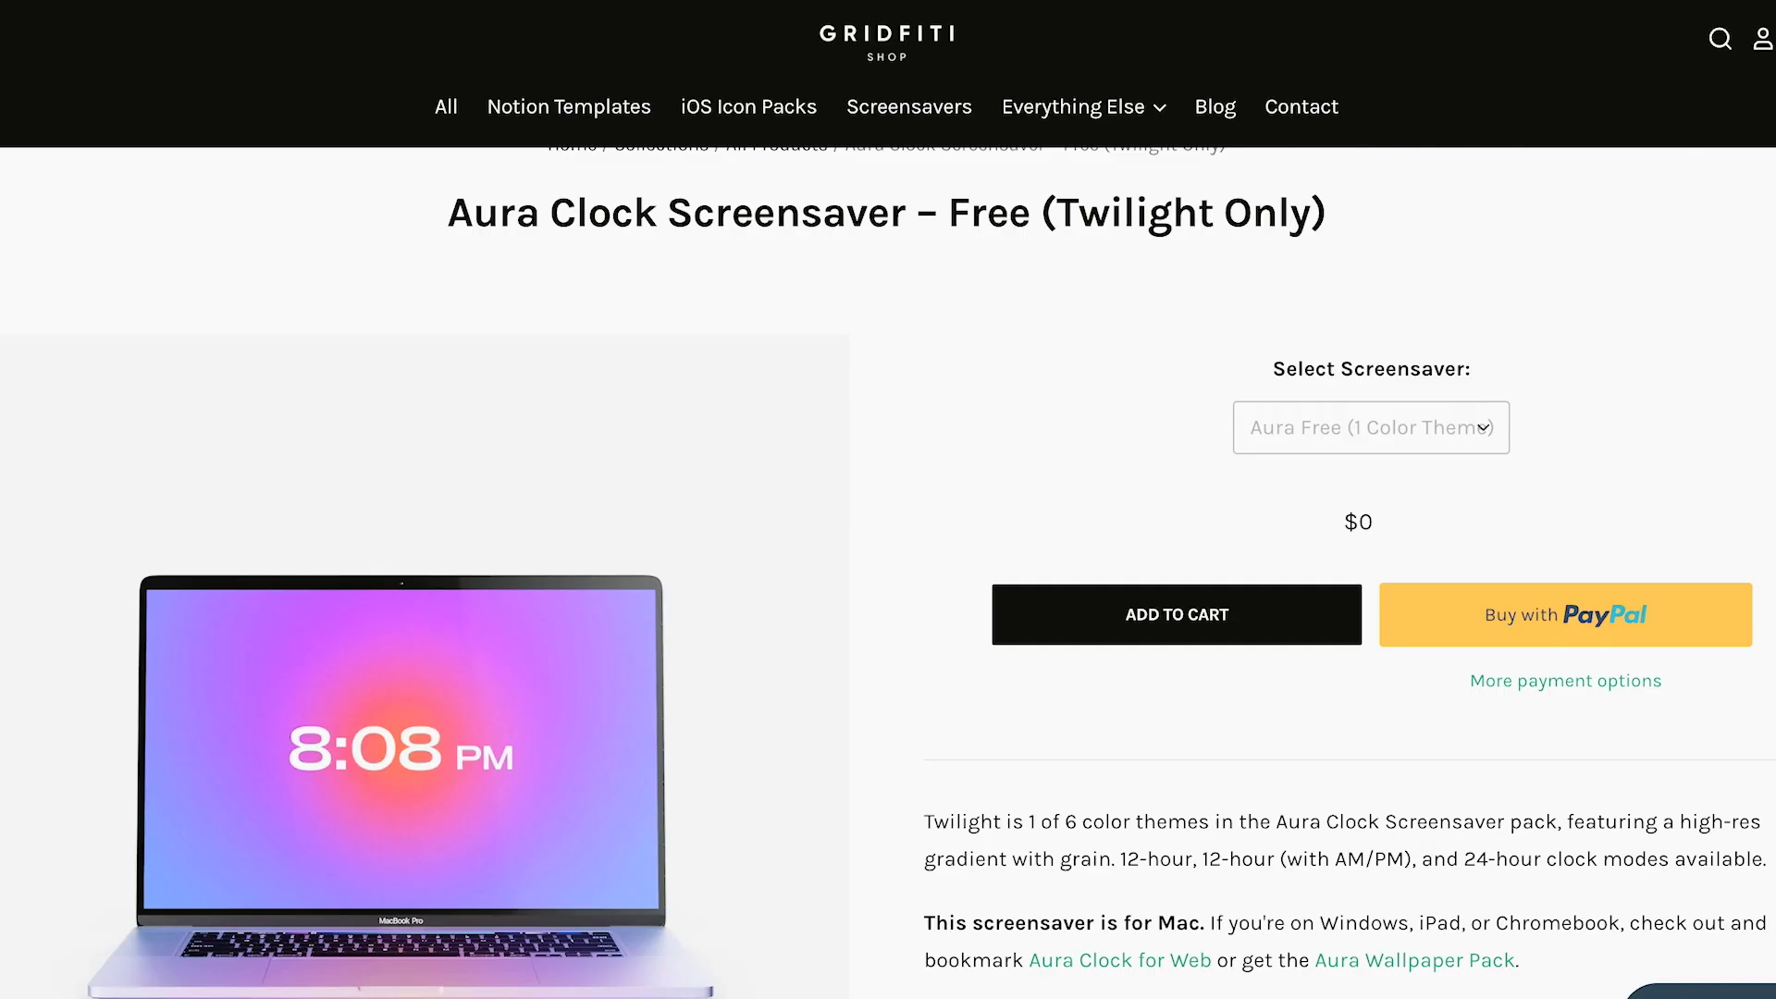
left_click(1193, 599)
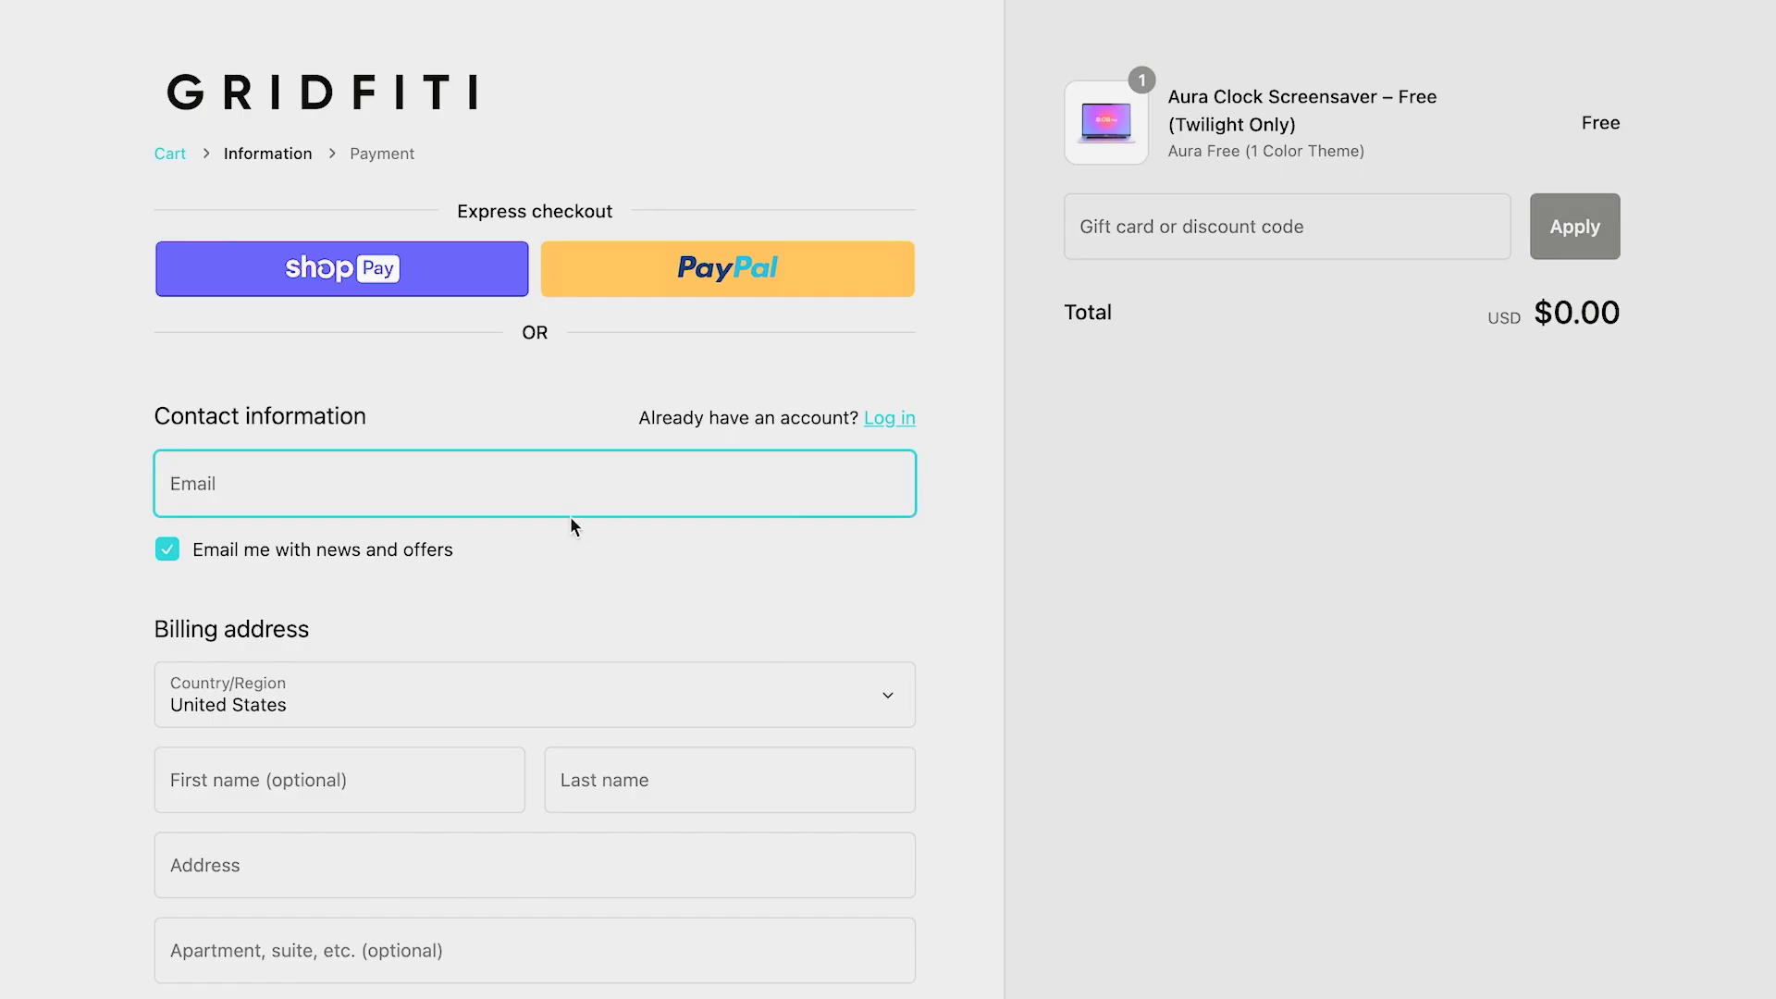
scroll(570, 526, "down", 3)
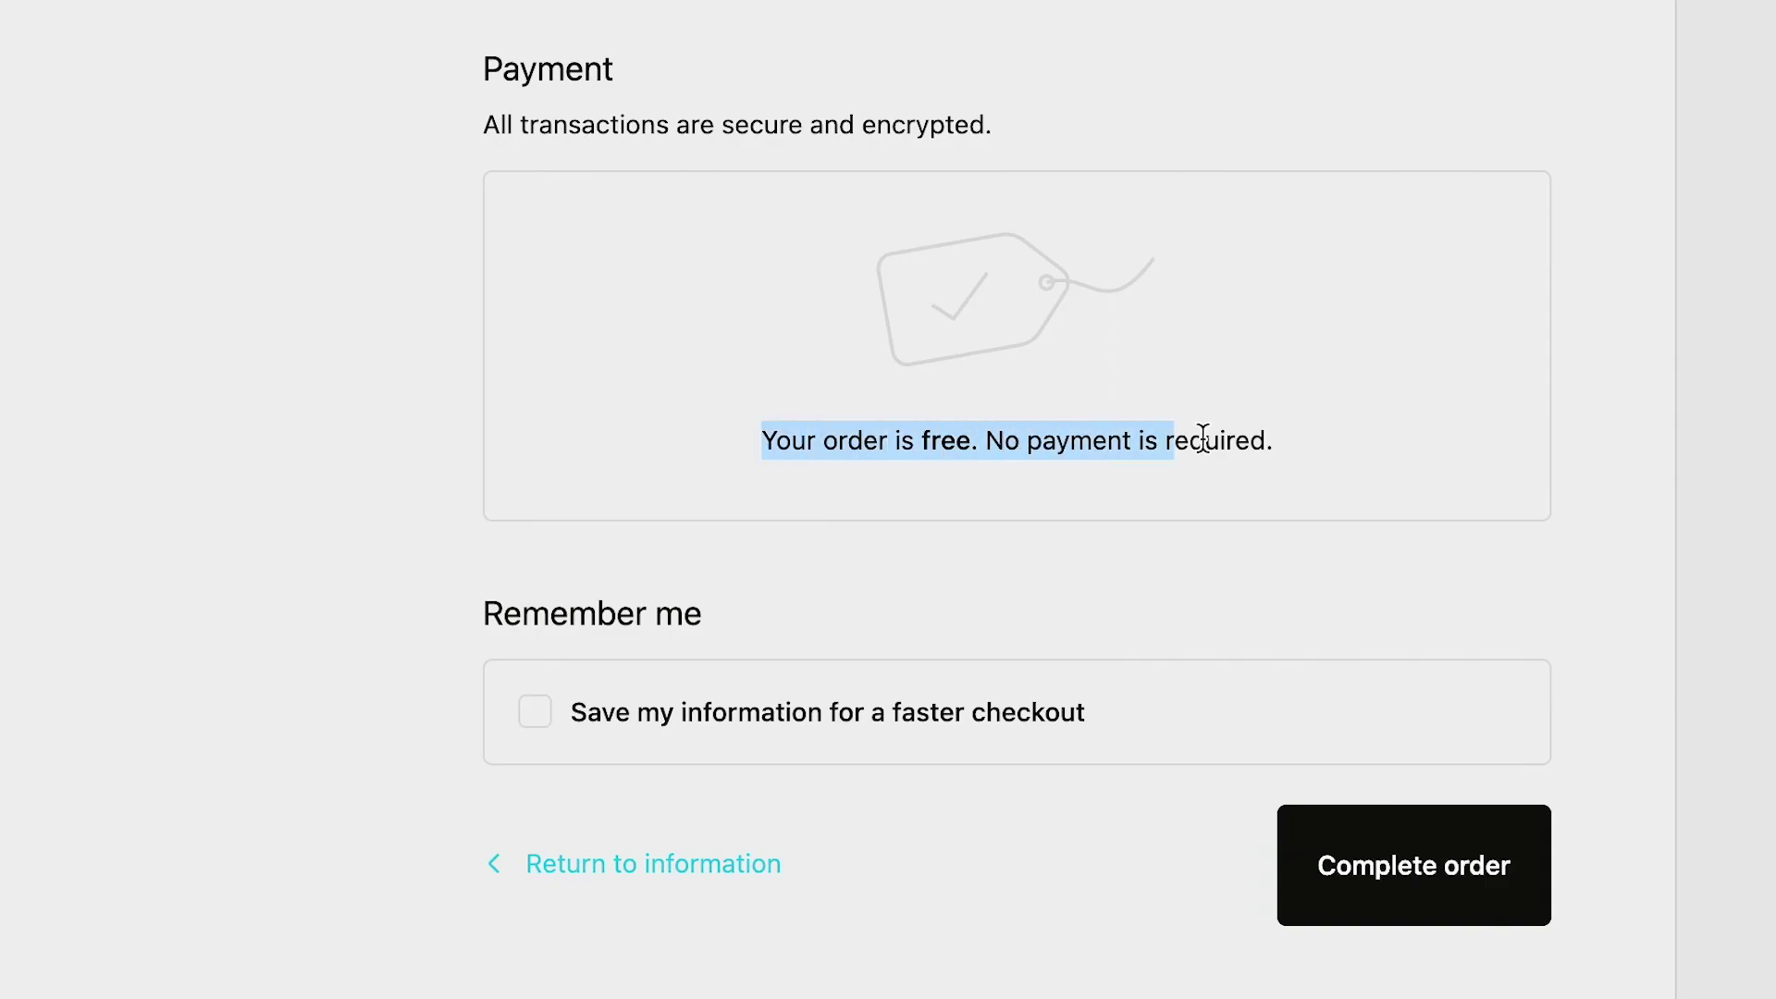
left_click(1305, 441)
left_click(1452, 883)
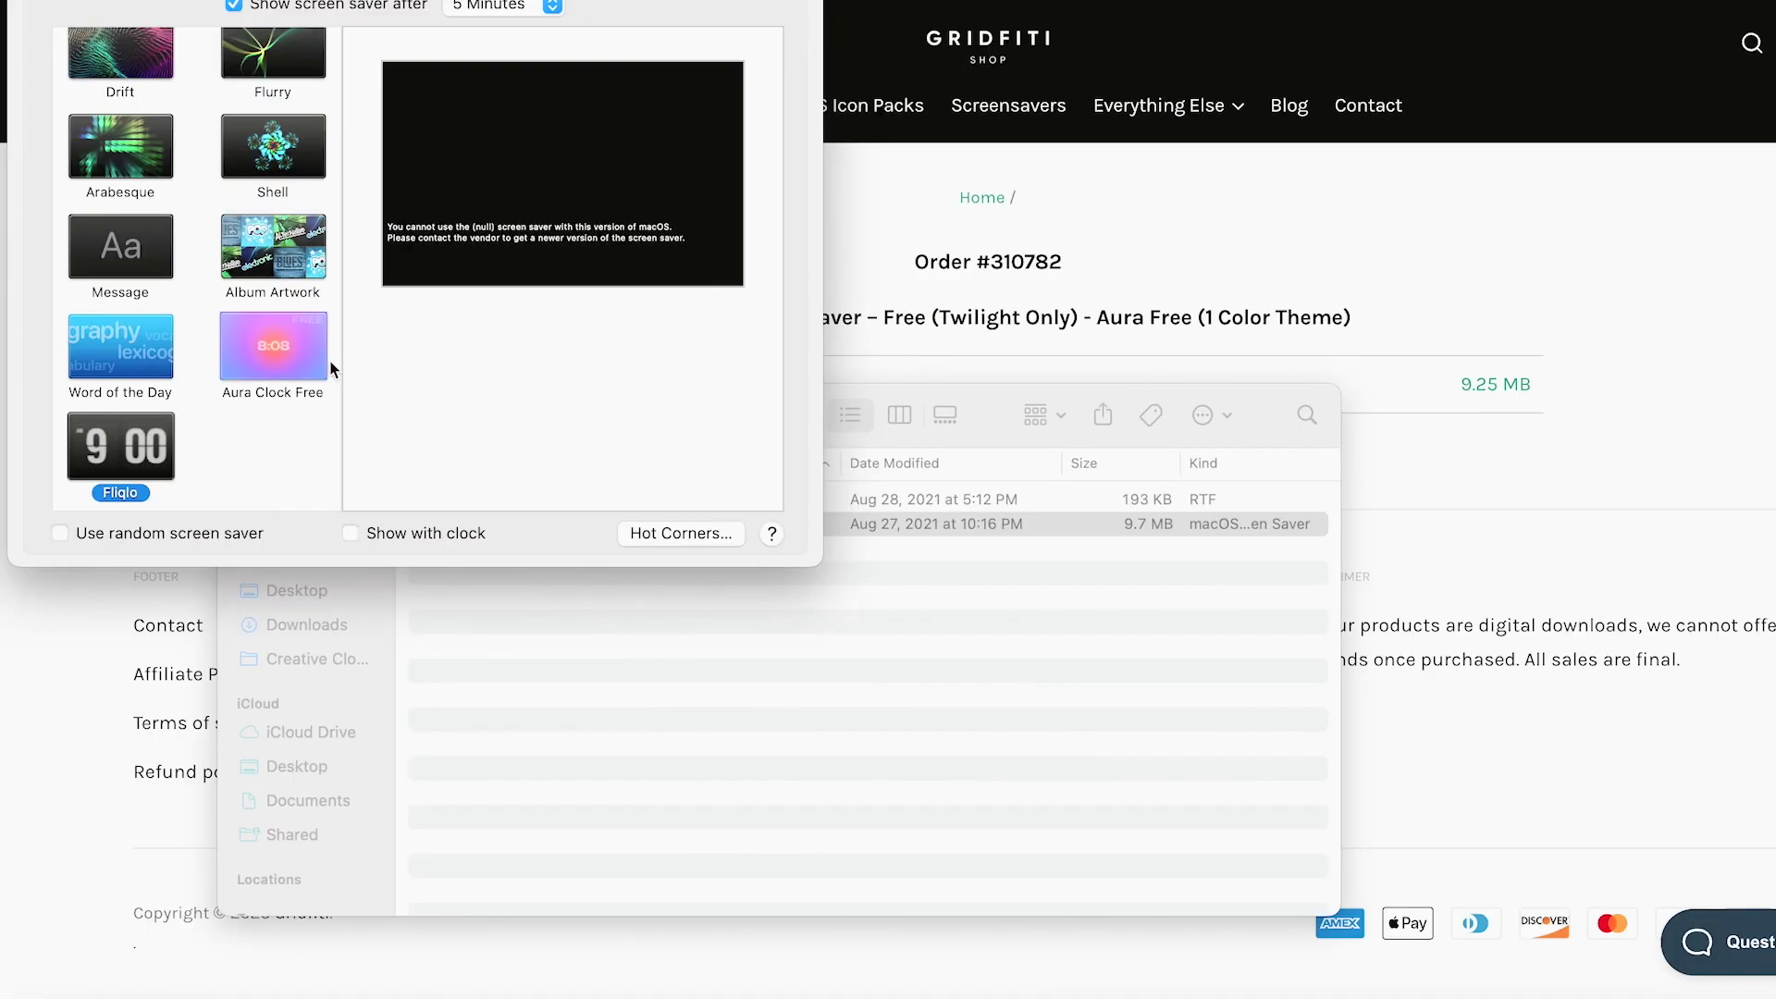
- Select Aura Clock Free and set its clock style to 12h Clock (with AM/PM)
left_click(281, 349)
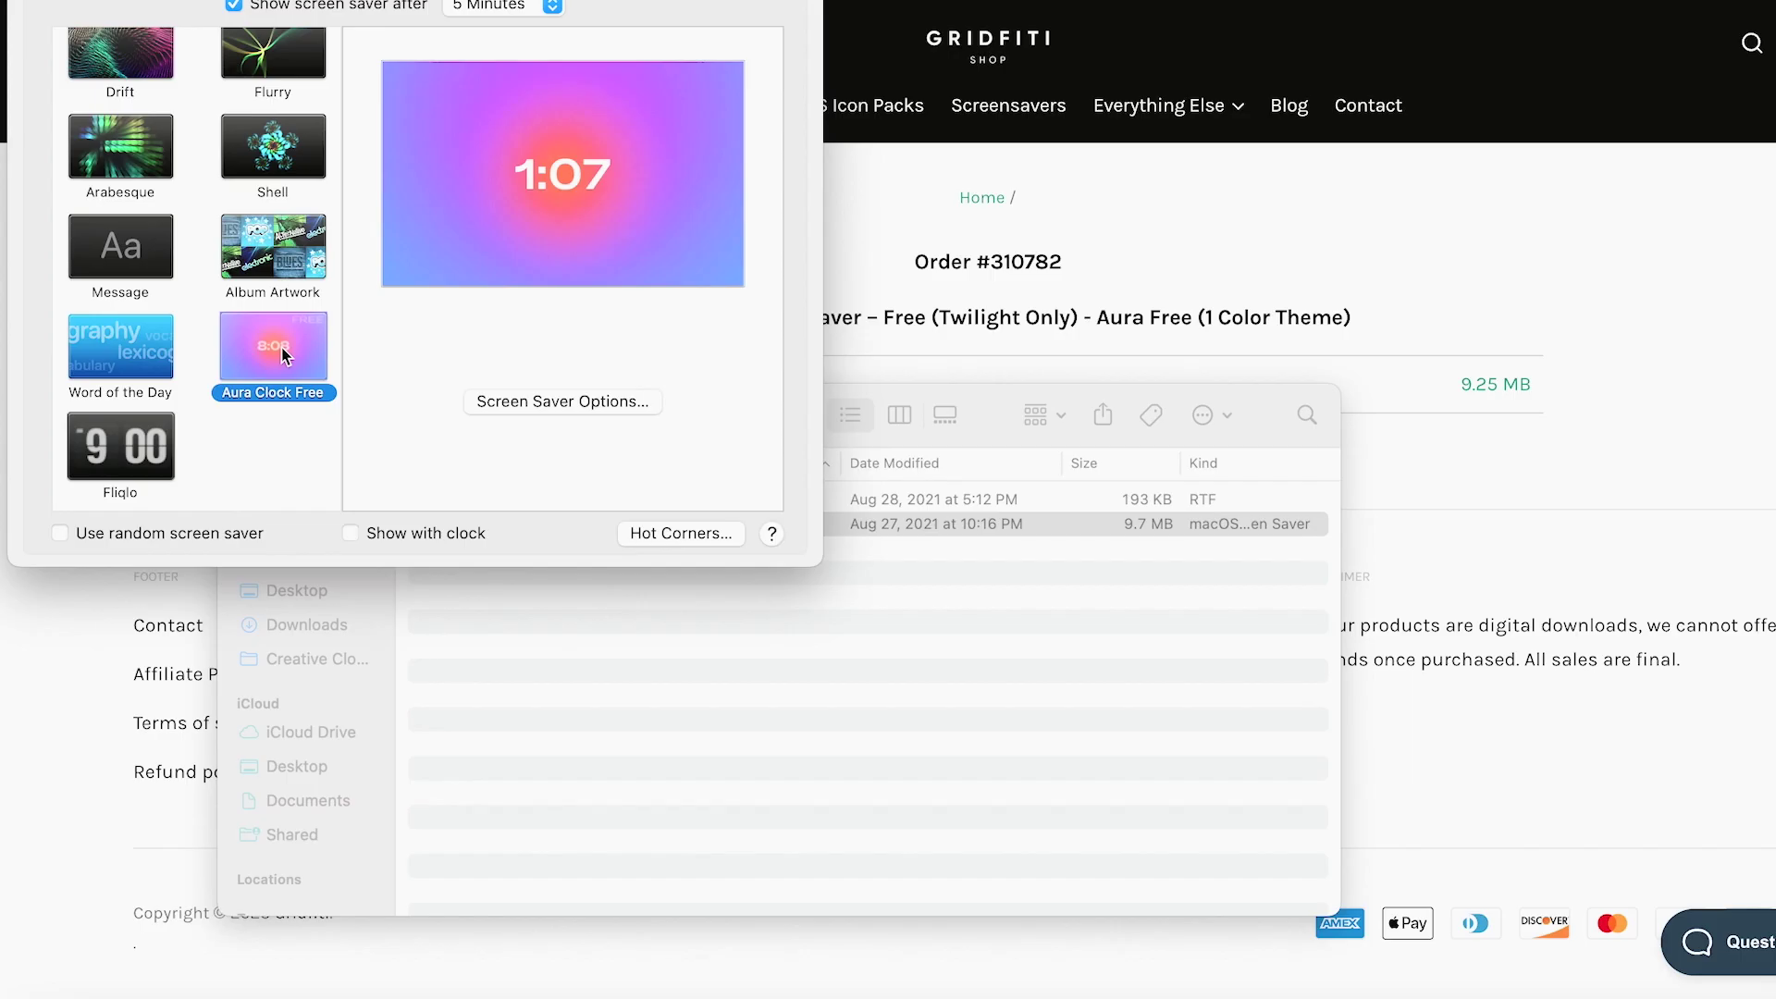
scroll(284, 355, "up", 2)
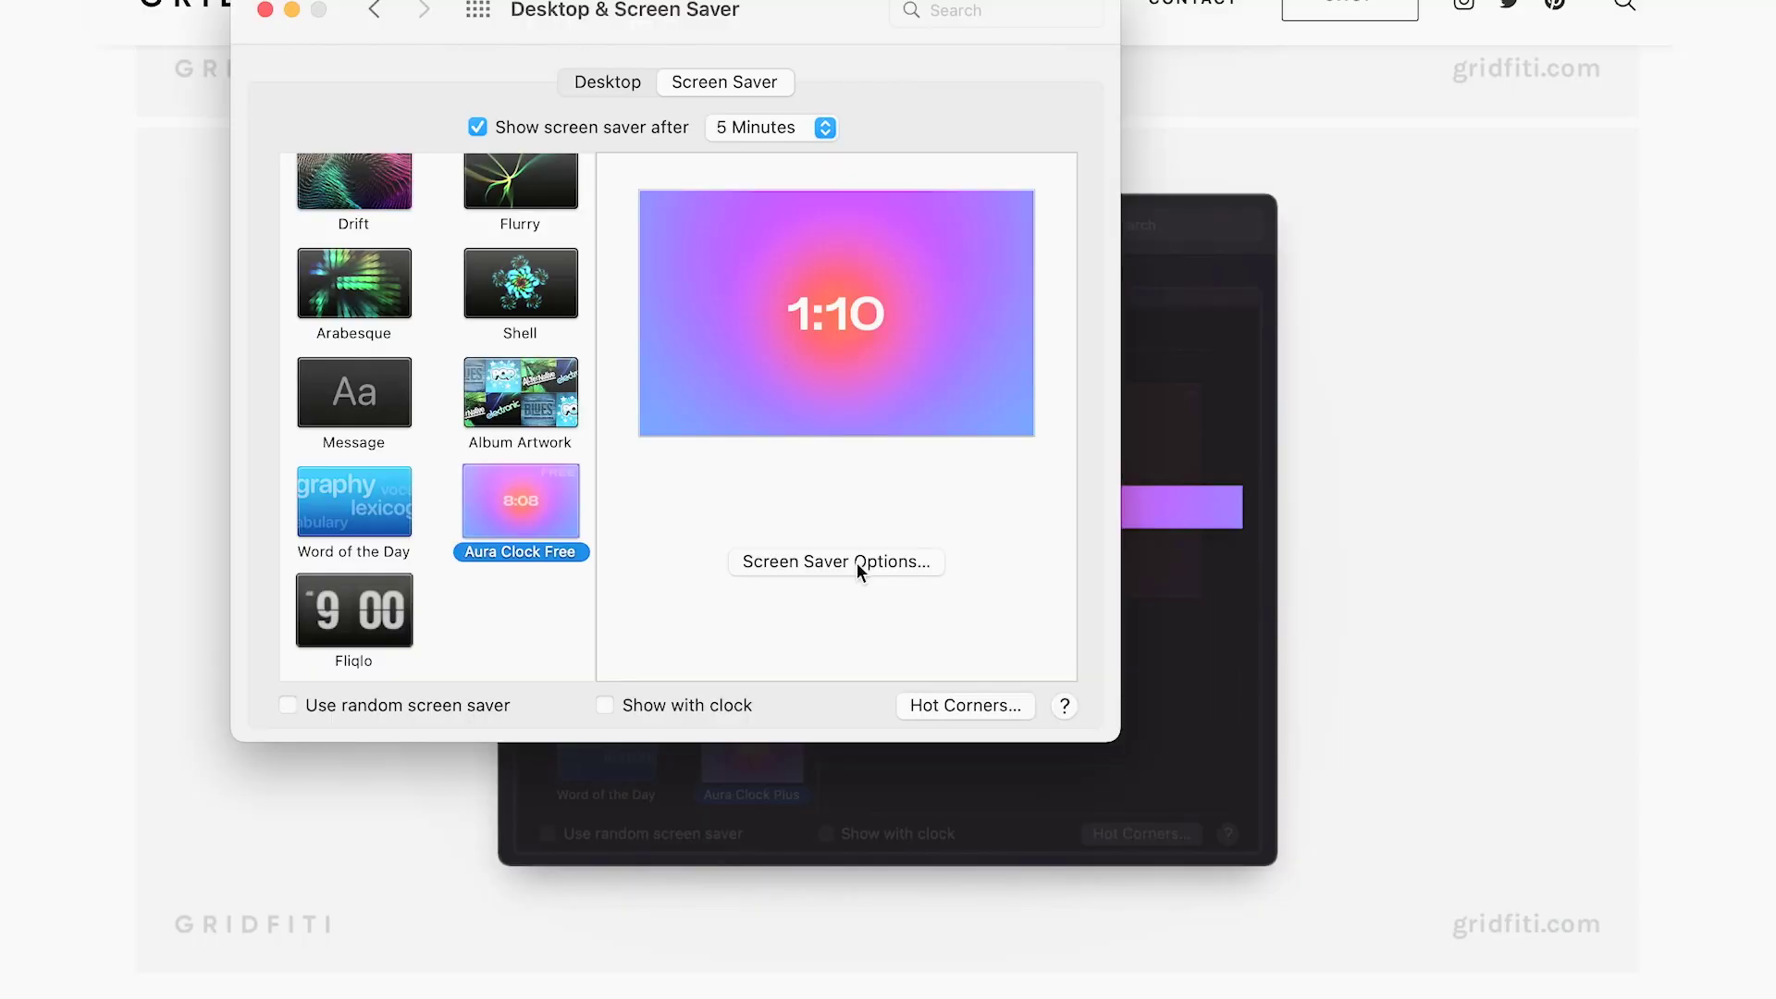
left_click(857, 562)
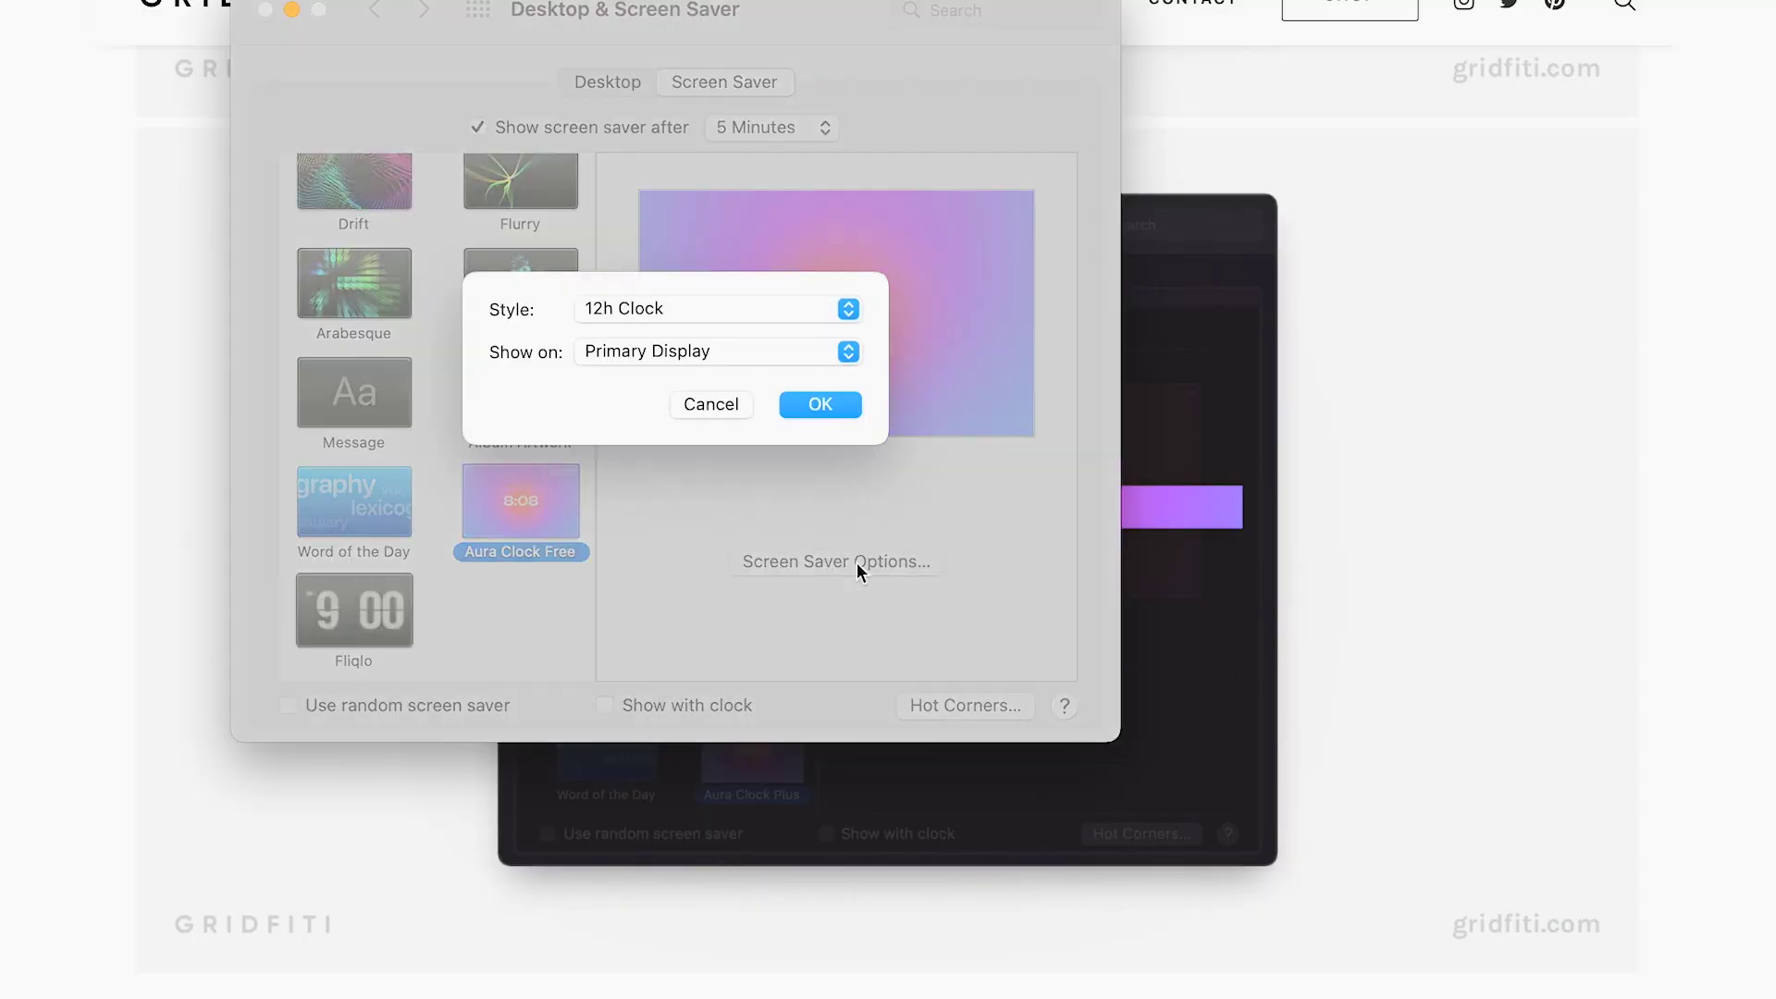
left_click(718, 313)
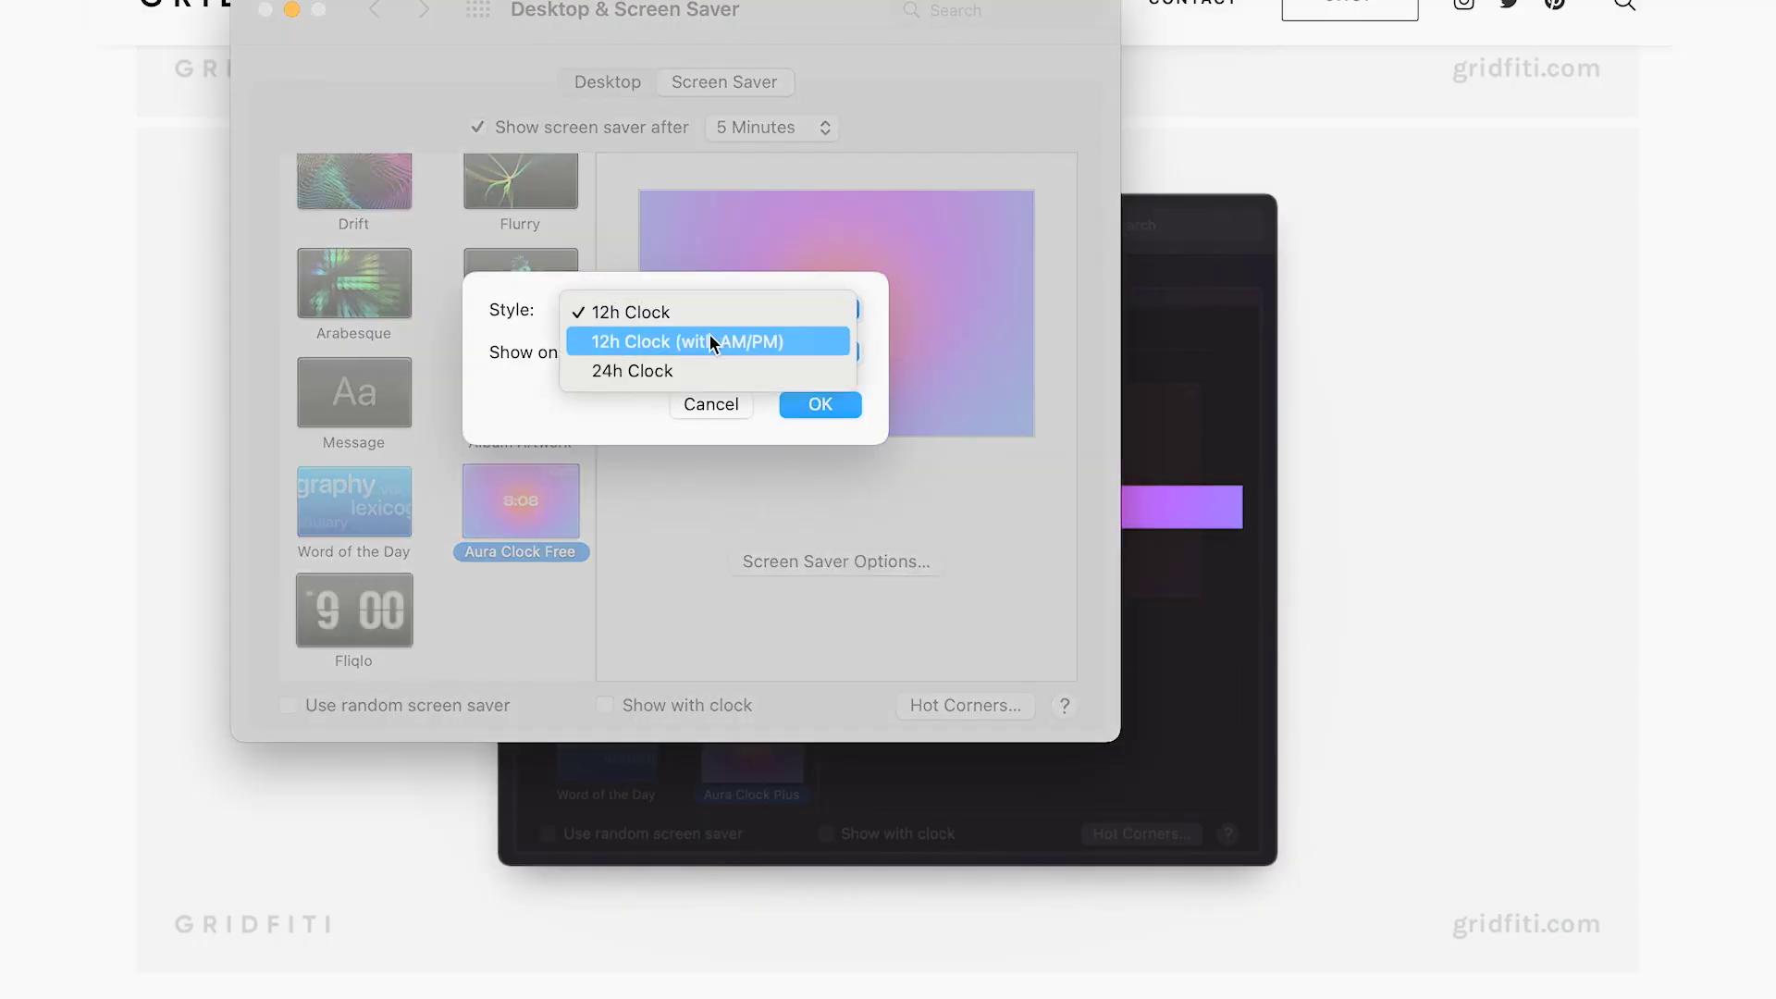
left_click(708, 335)
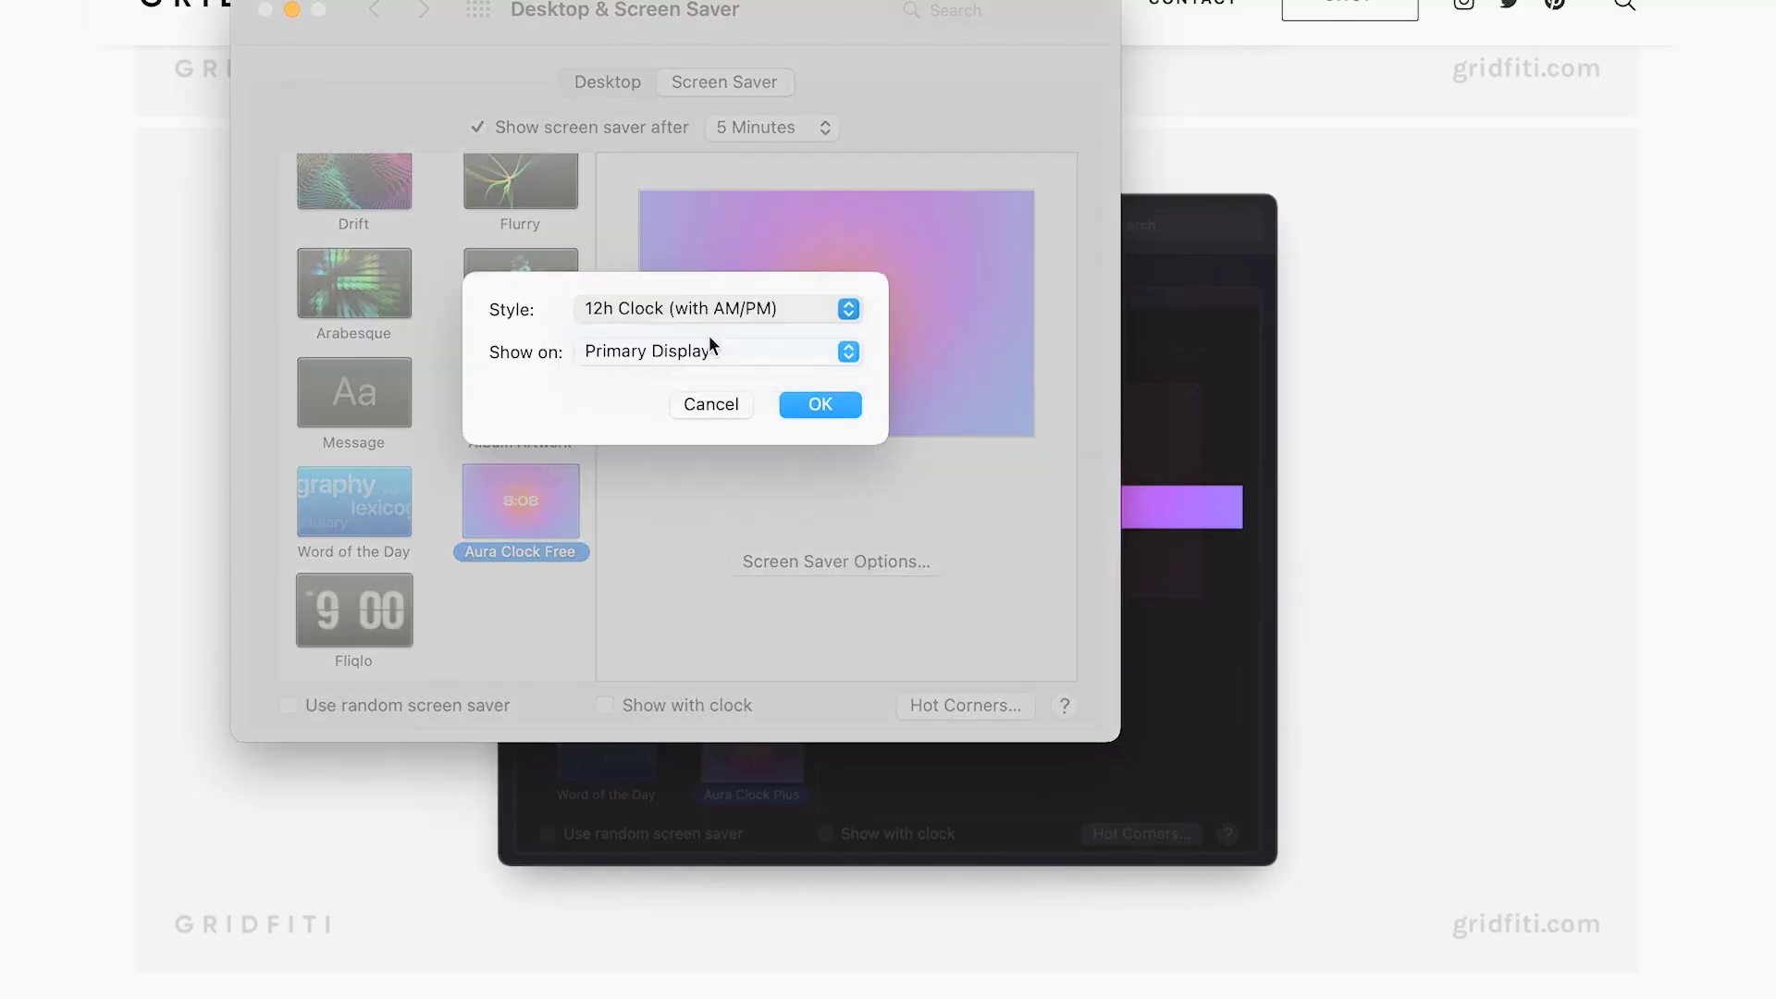
left_click(809, 412)
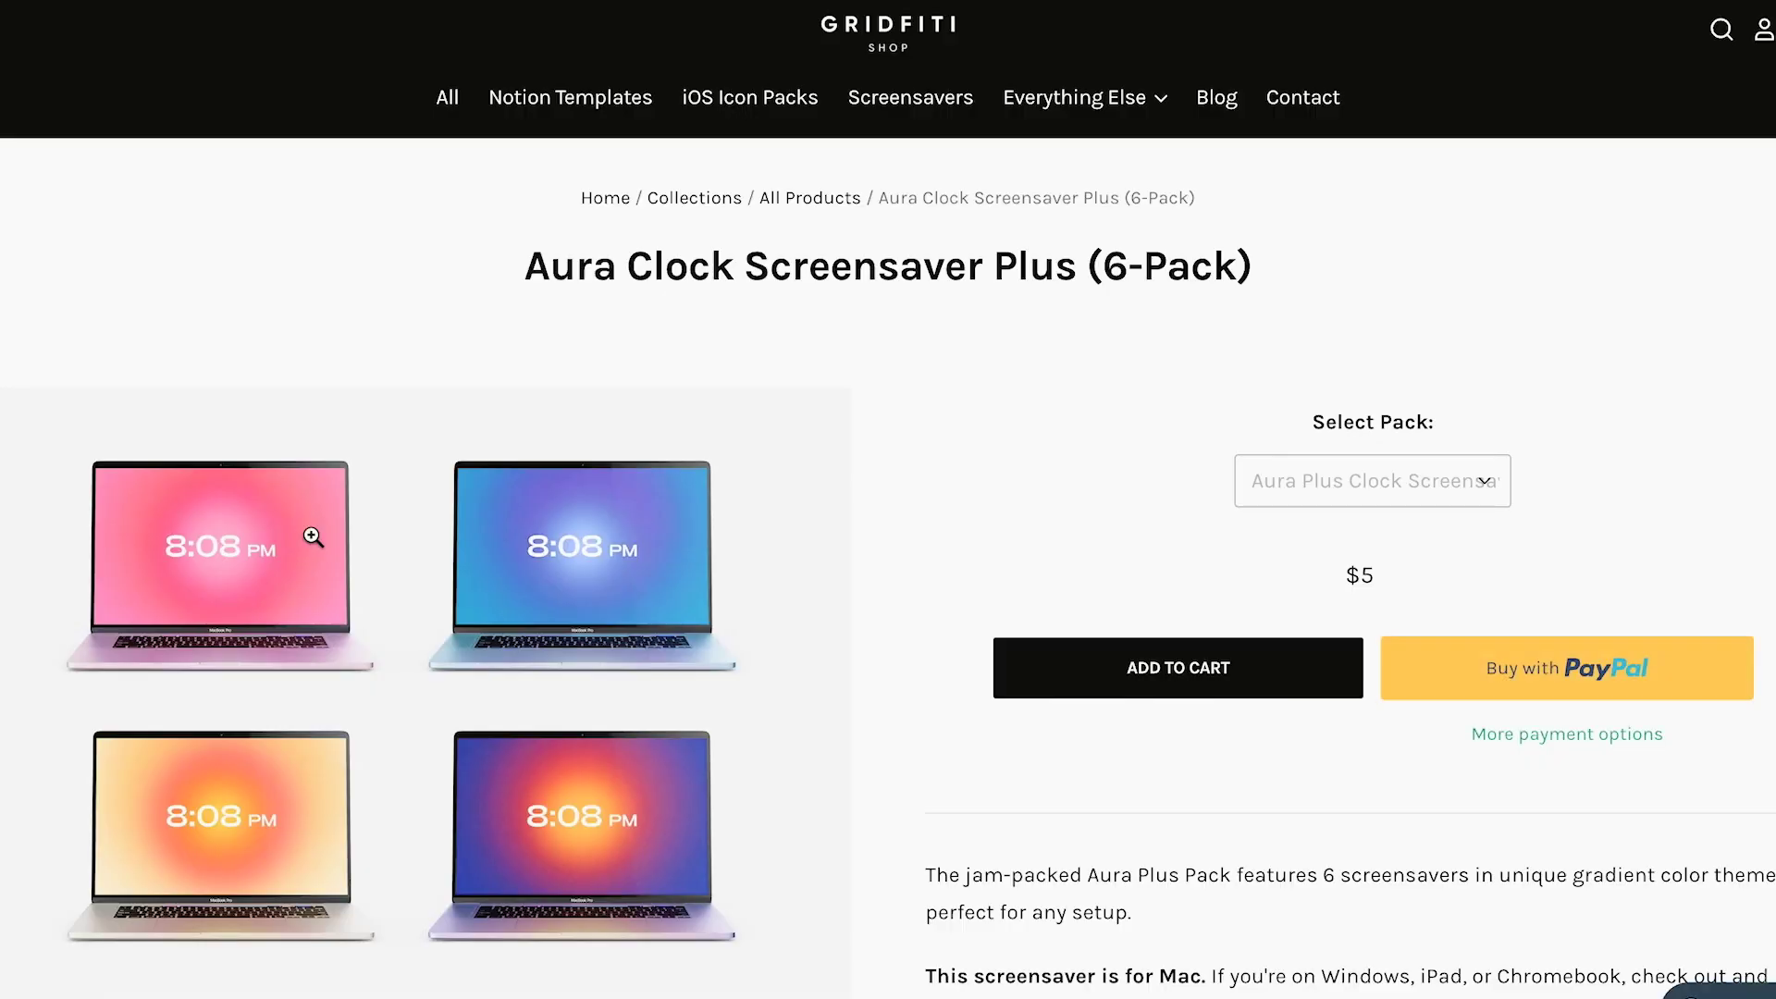
- Scroll through the Aura Clock Screensaver Plus (6-Pack) gradient theme previews
scroll(312, 536, "down", 2)
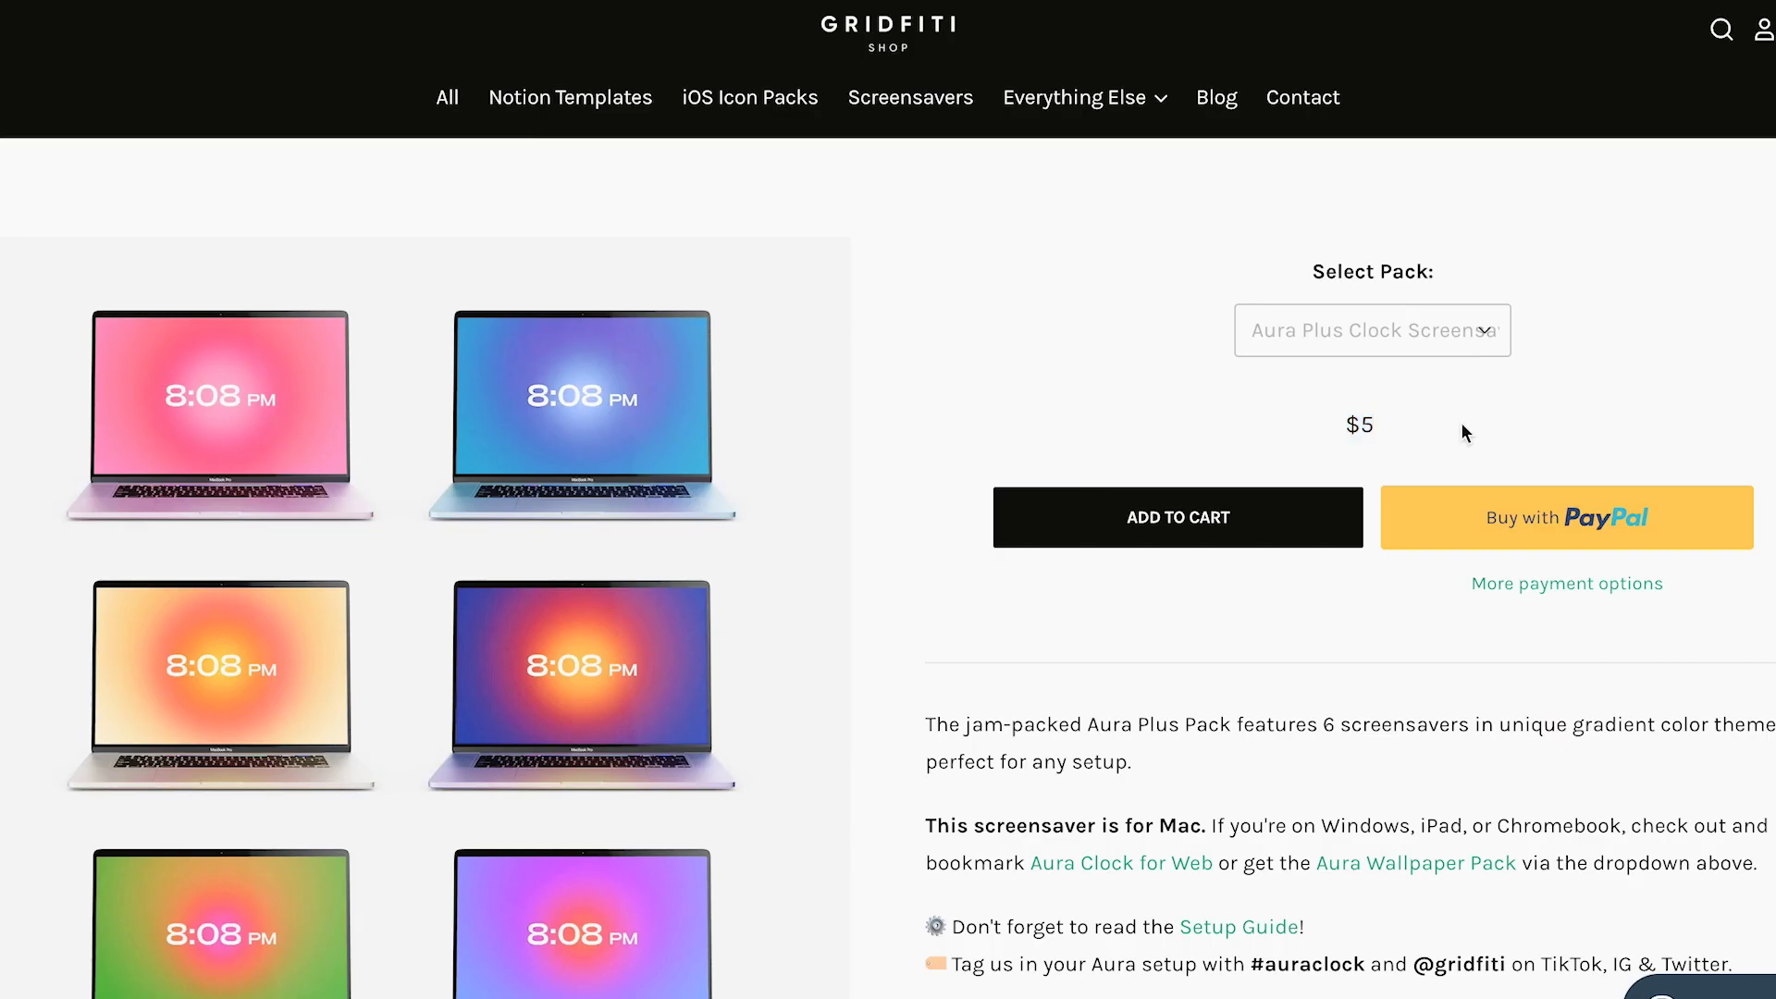
scroll(182, 224, "down", 2)
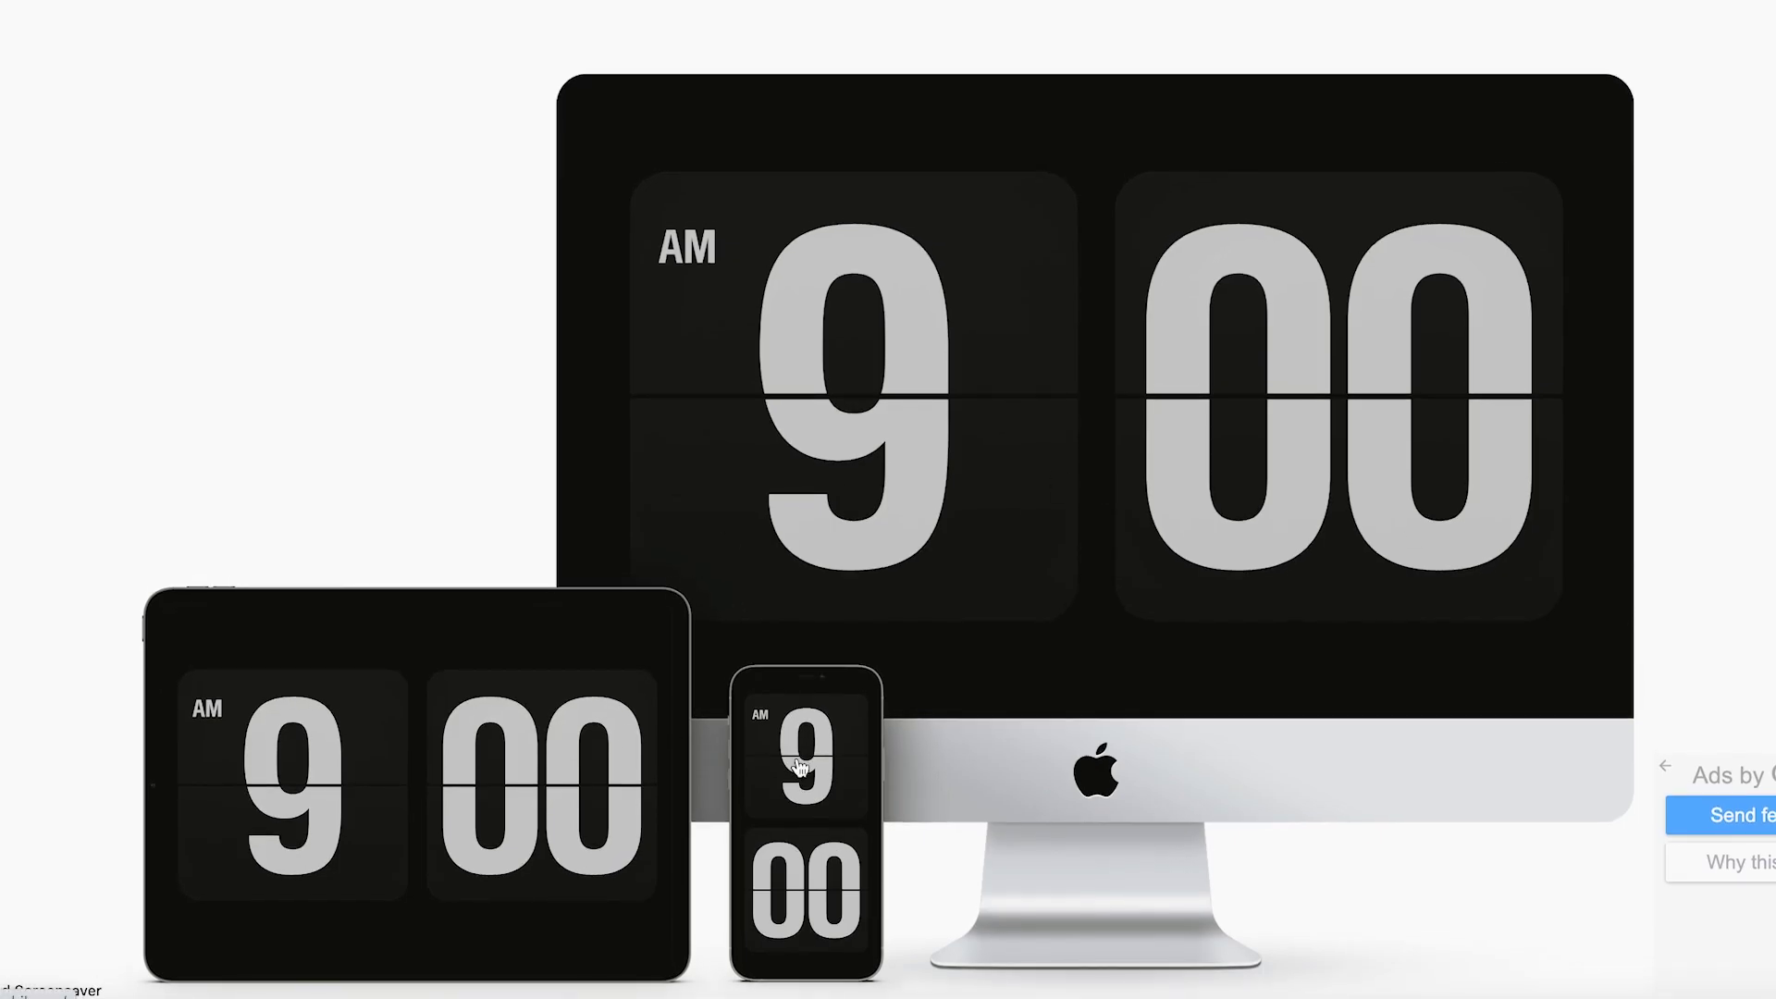
- Dismiss the Auth0 pop-up ad and launch Fliqlo.saver from the downloaded disk image
left_click(951, 335)
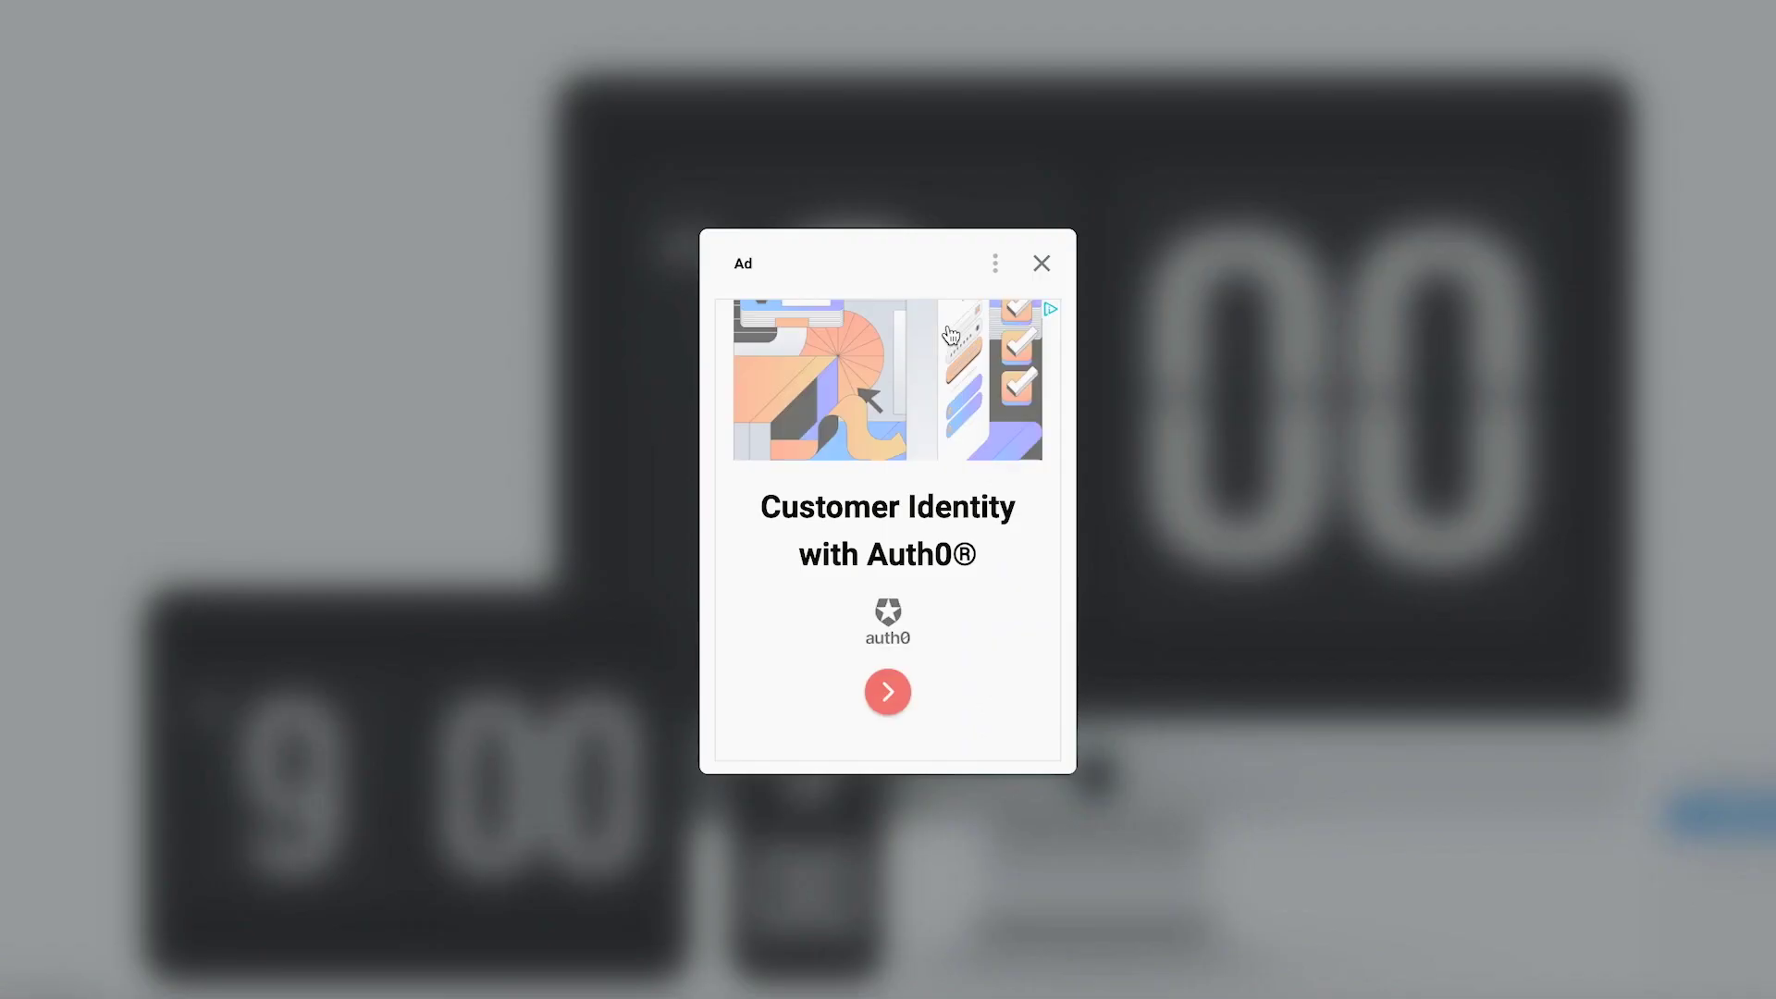
left_click(1048, 262)
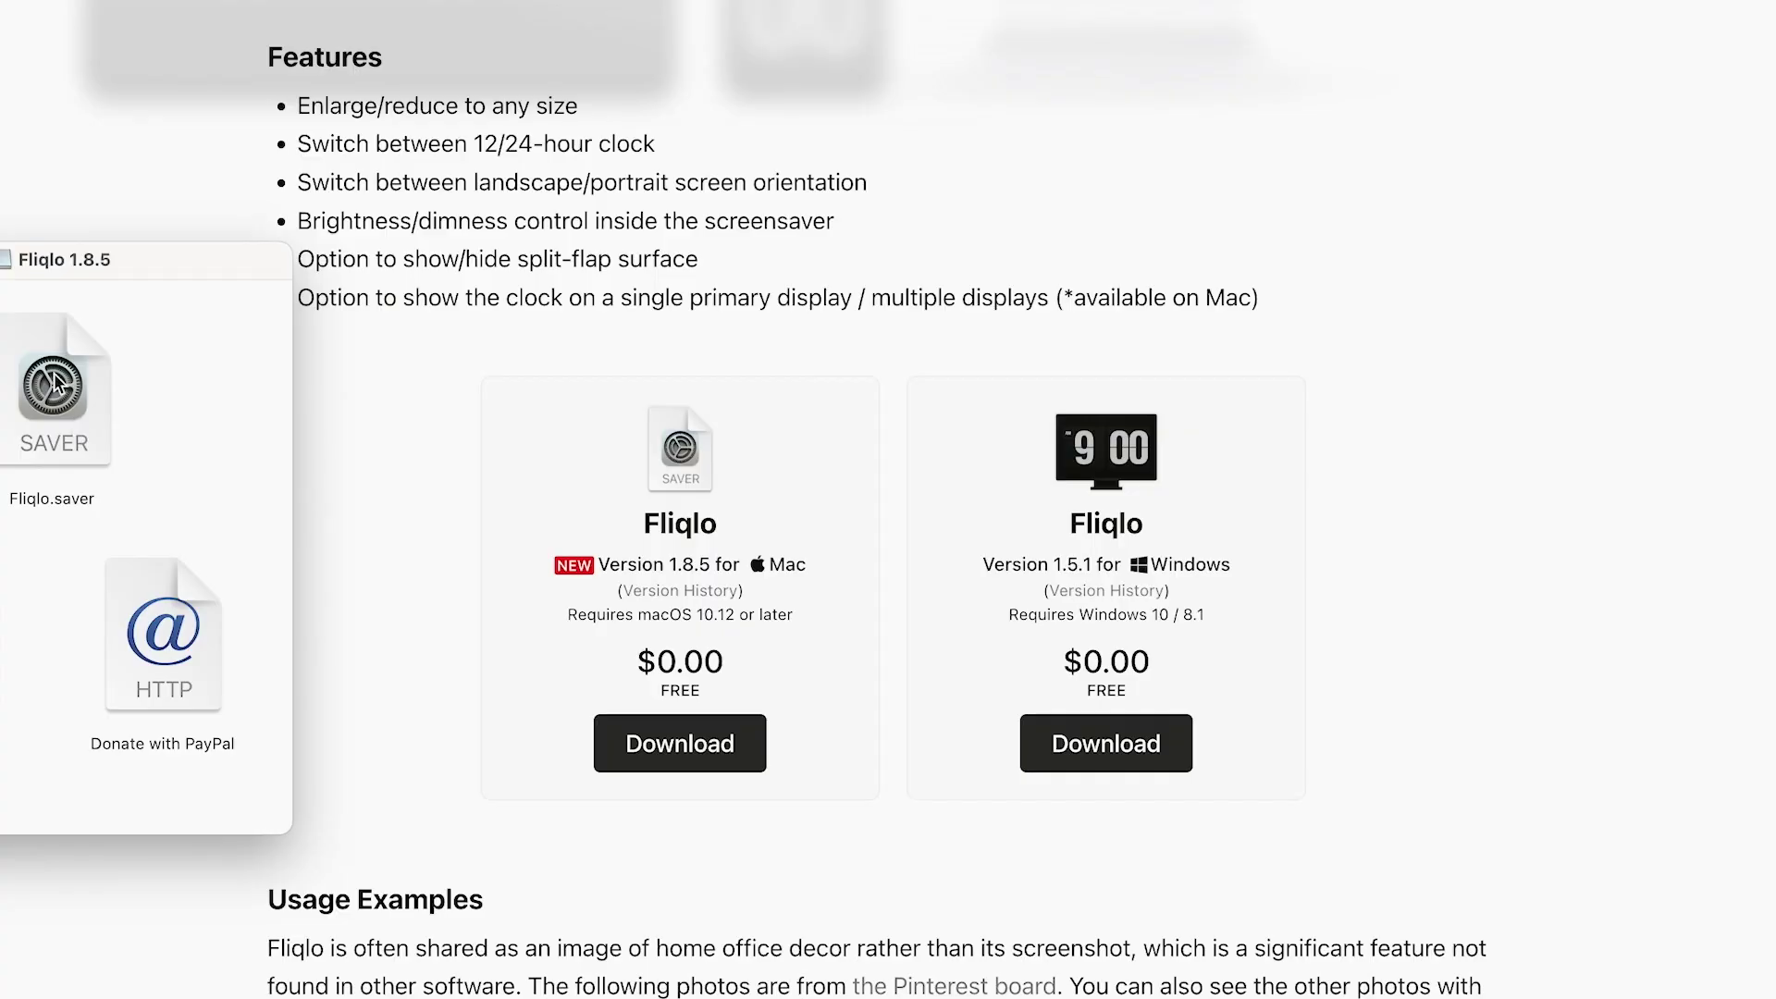
double_click(53, 386)
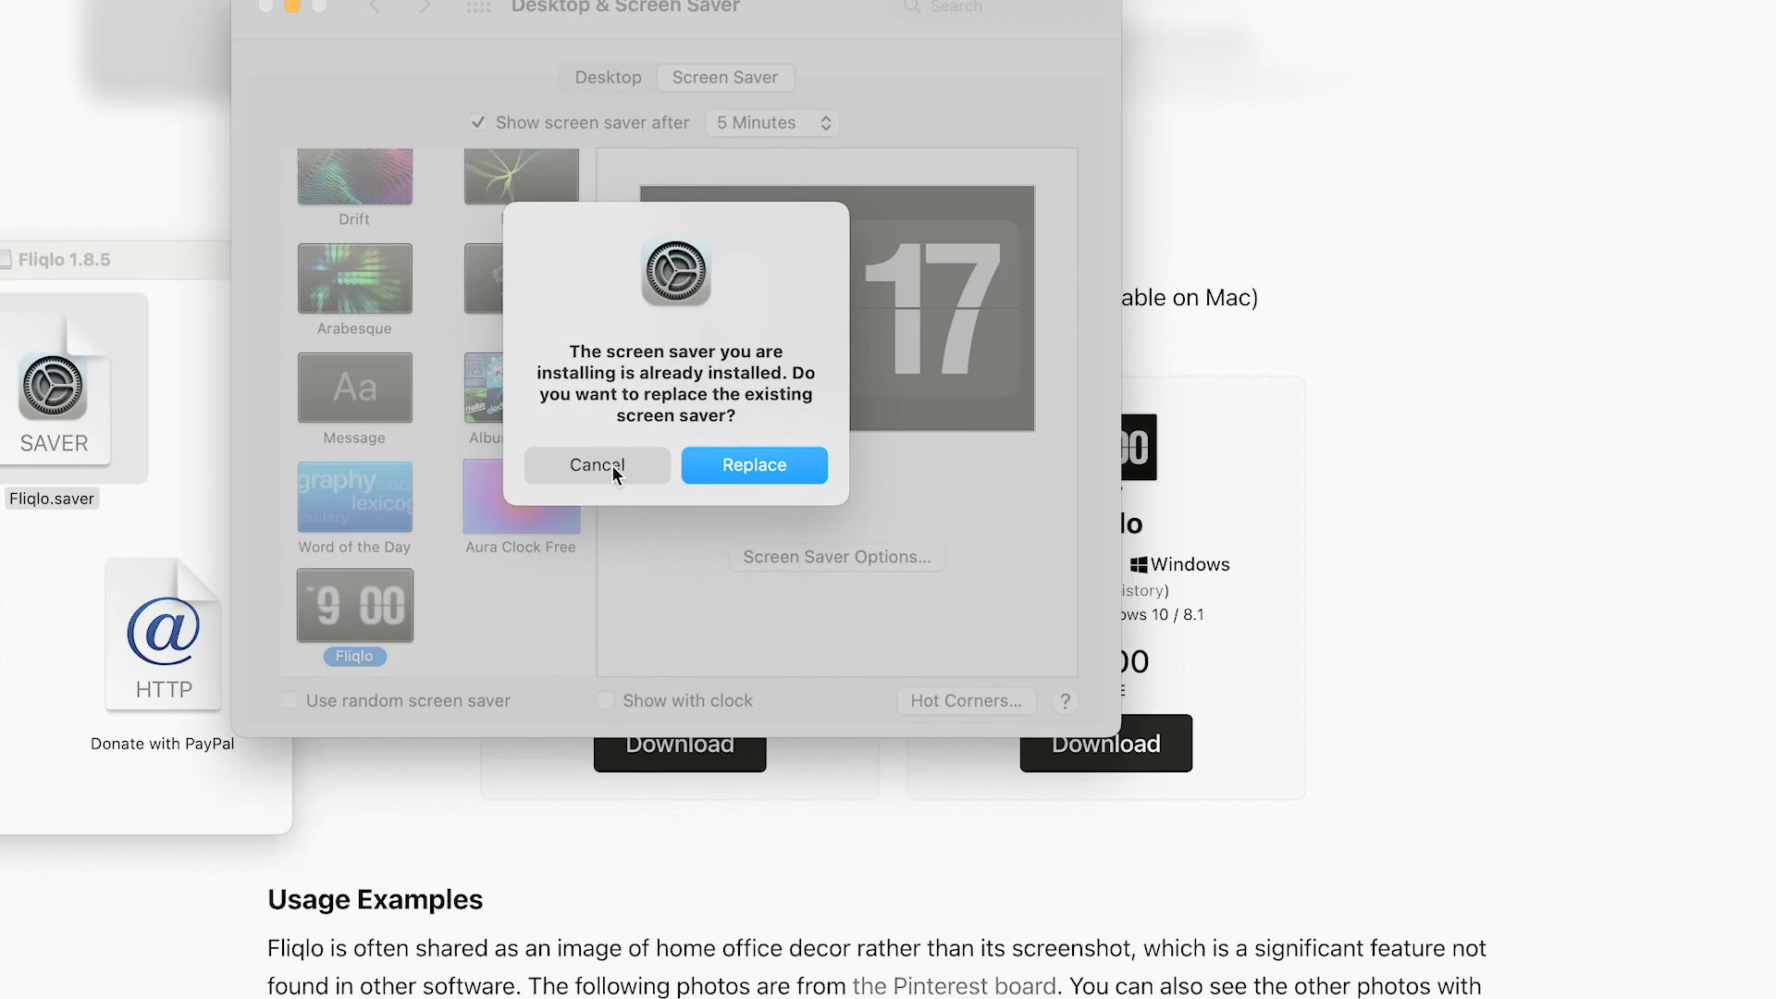
- Keep the existing Fliqlo install, confirm its 12-hour time format, and preview it full screen
left_click(613, 464)
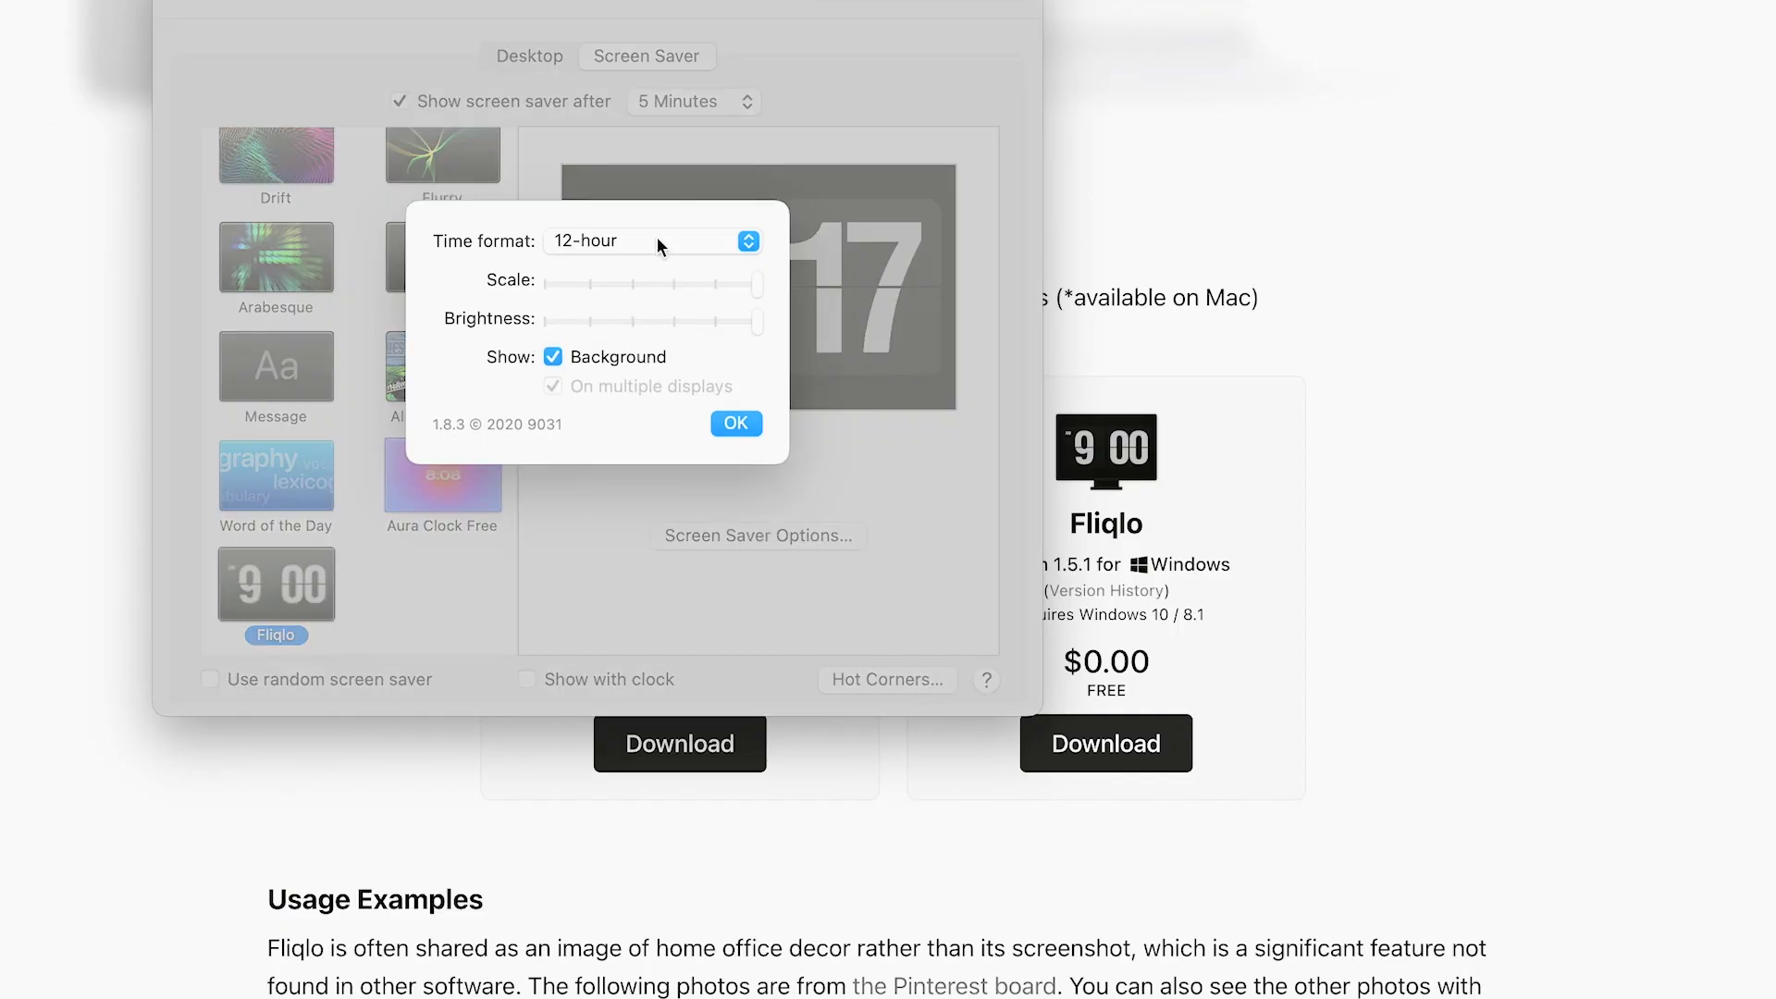
left_click(657, 240)
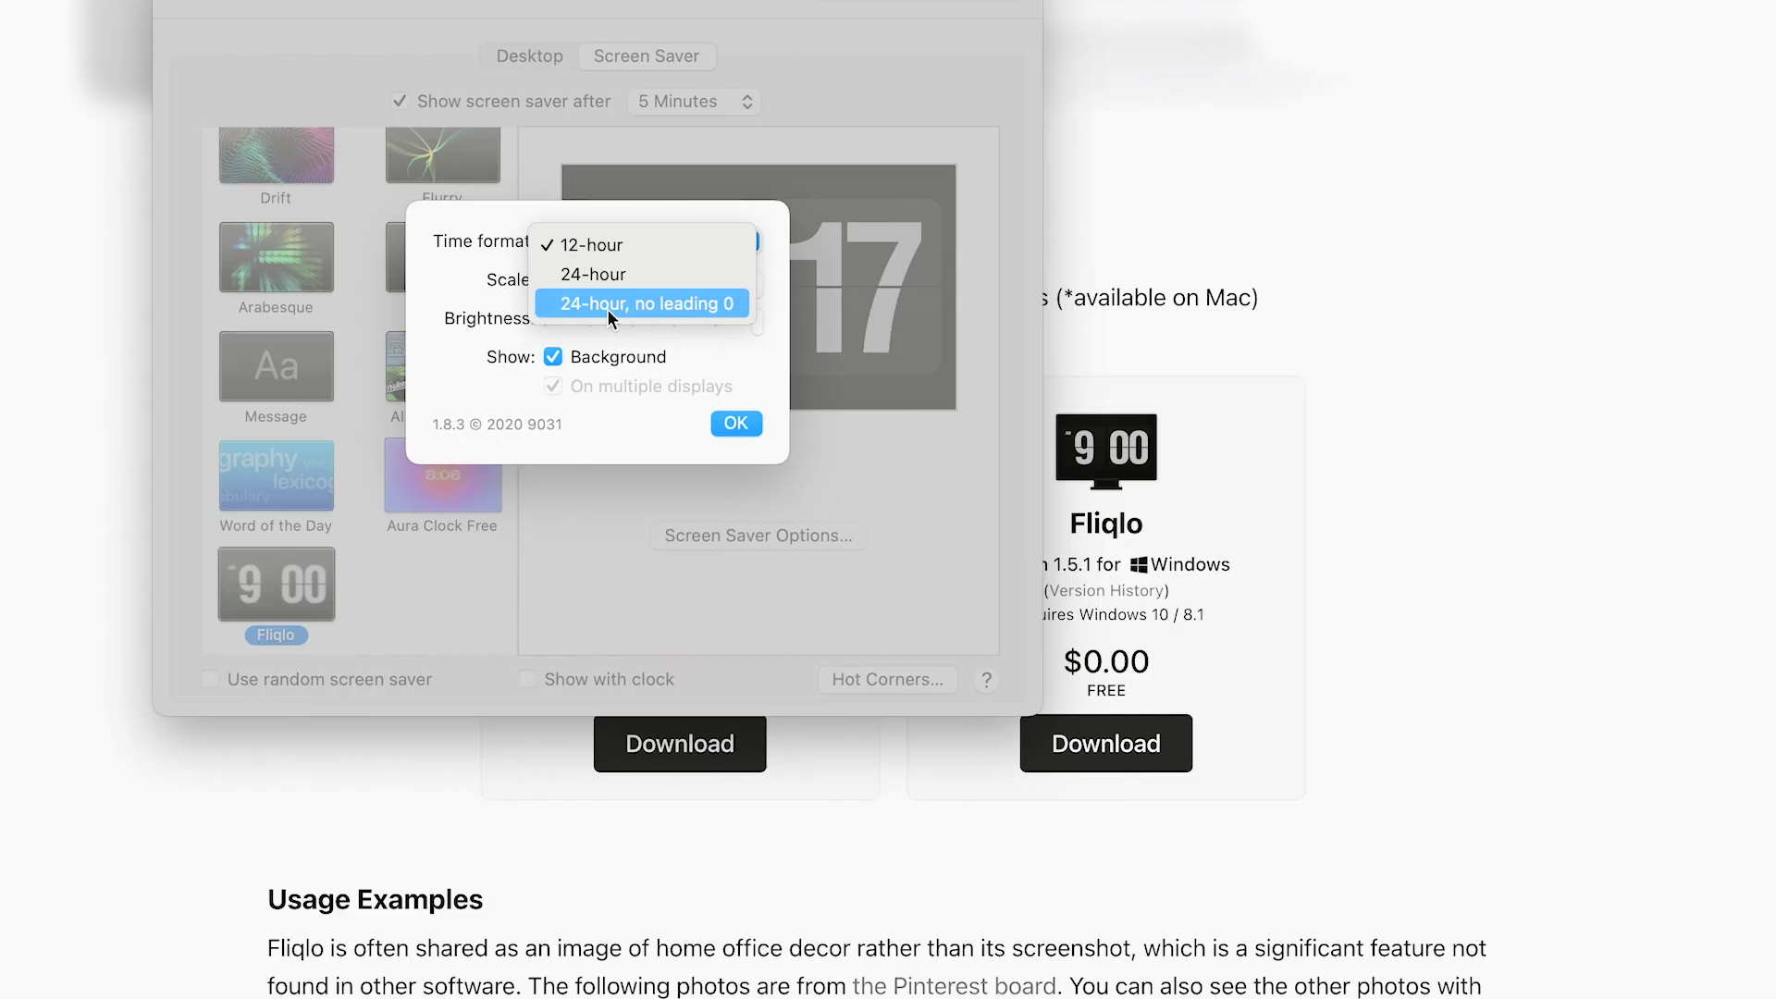
left_click(486, 294)
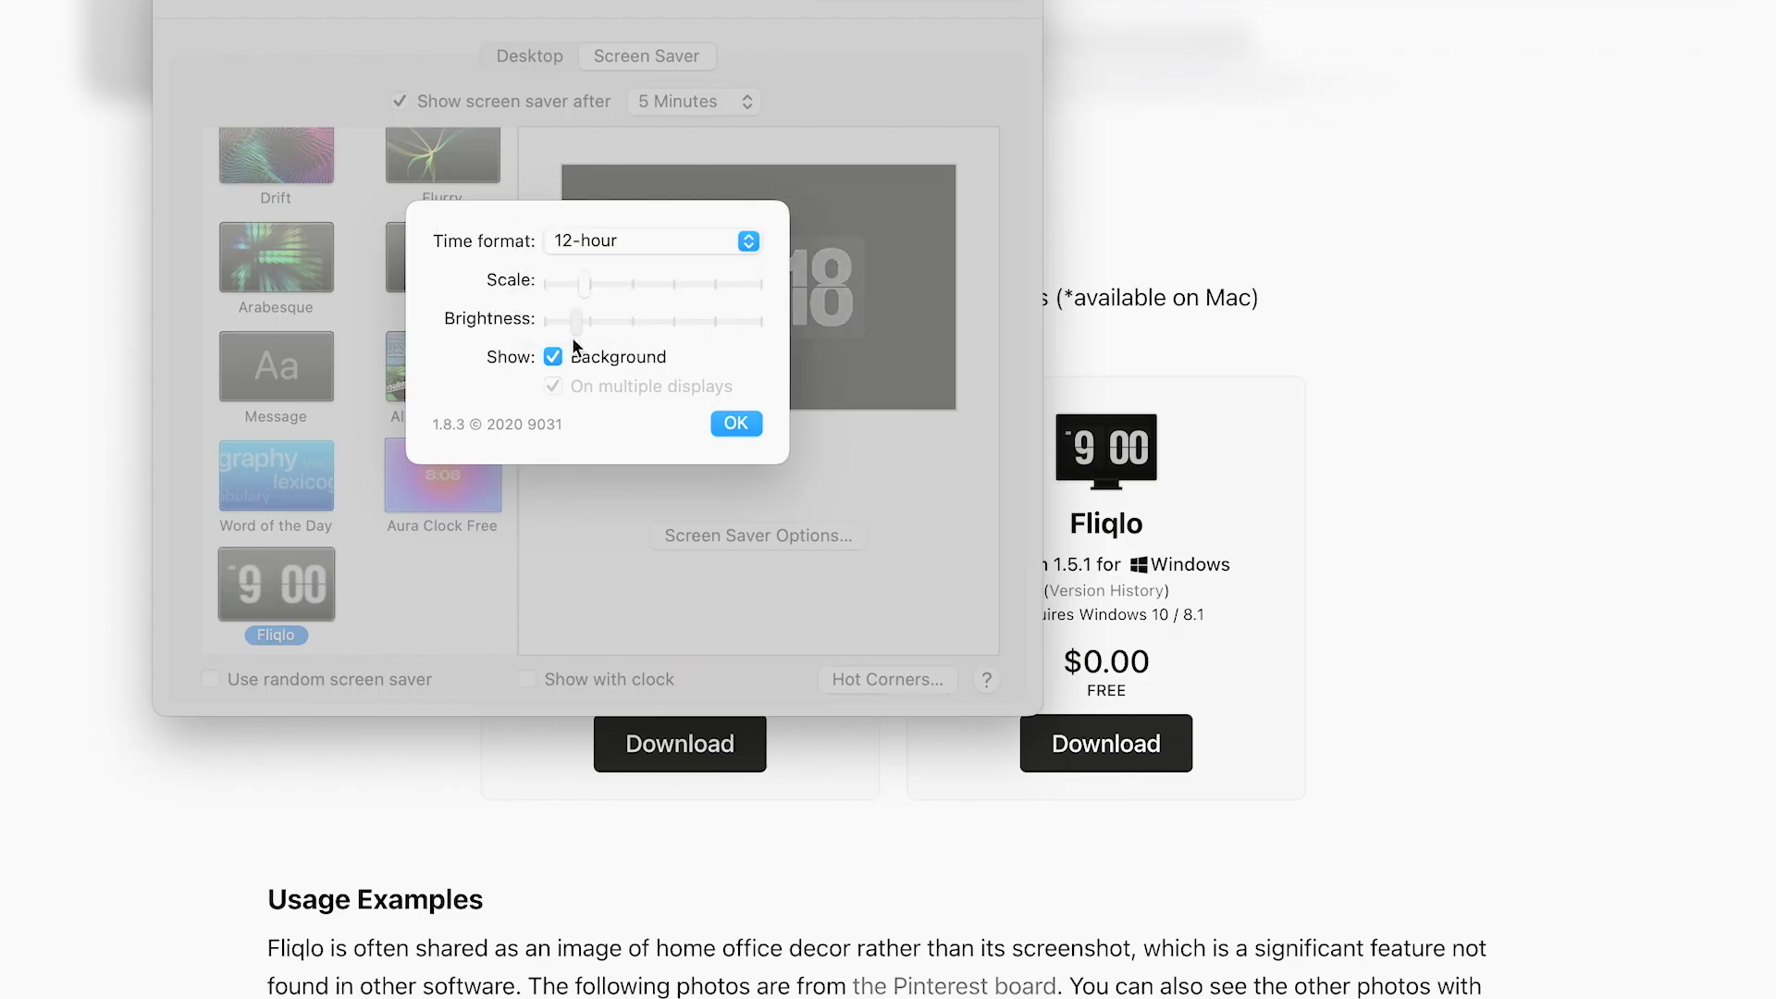
left_click(736, 423)
left_click(777, 422)
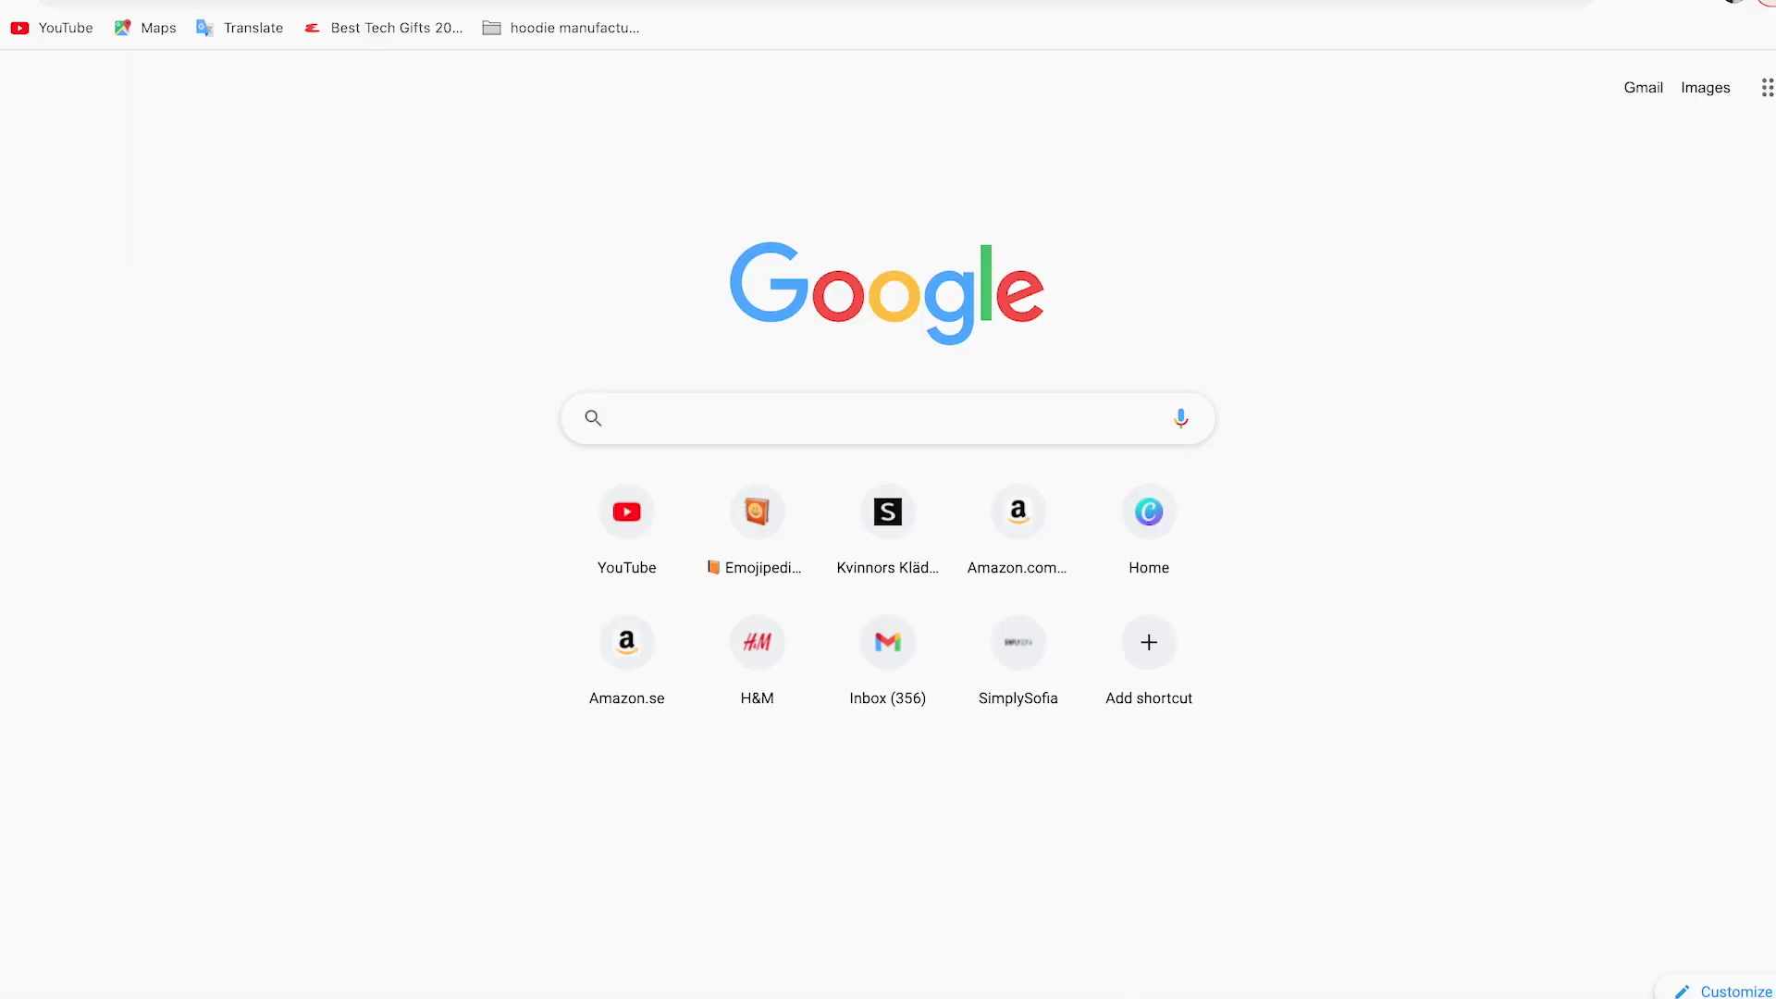
- Search Google Images for 'heart png', then narrow it to 'white heart png'
type("heart pn")
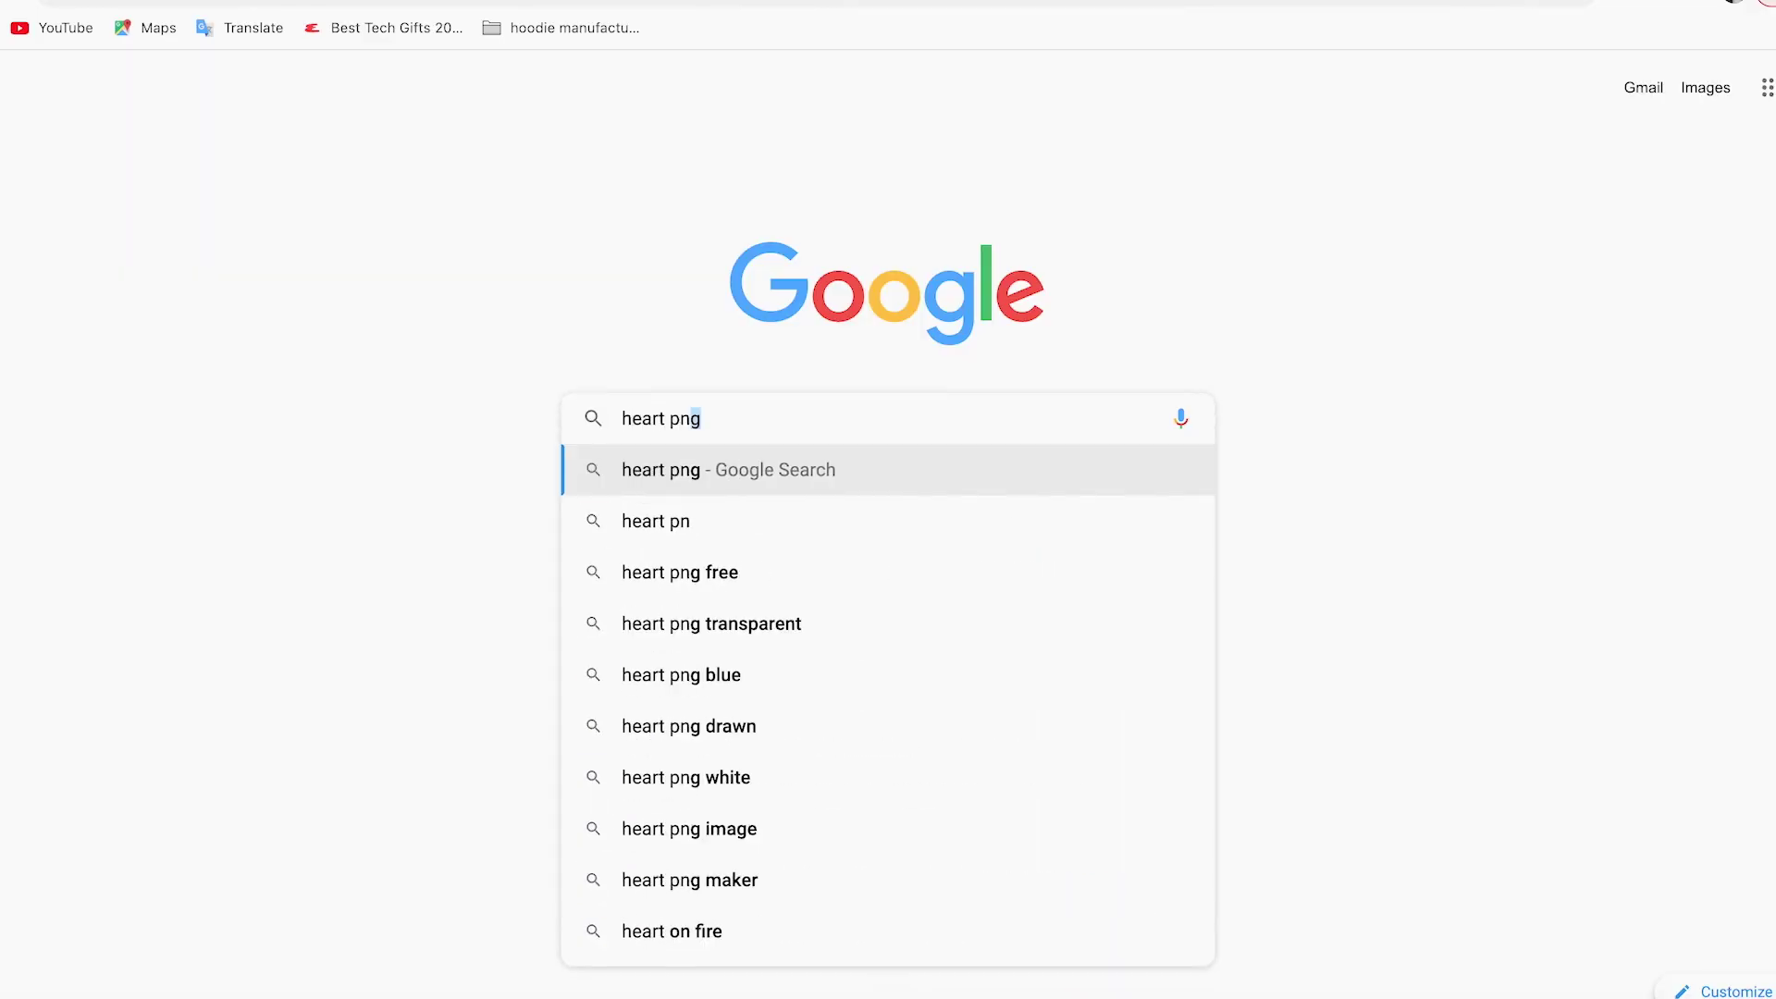
key("Return")
left_click(301, 181)
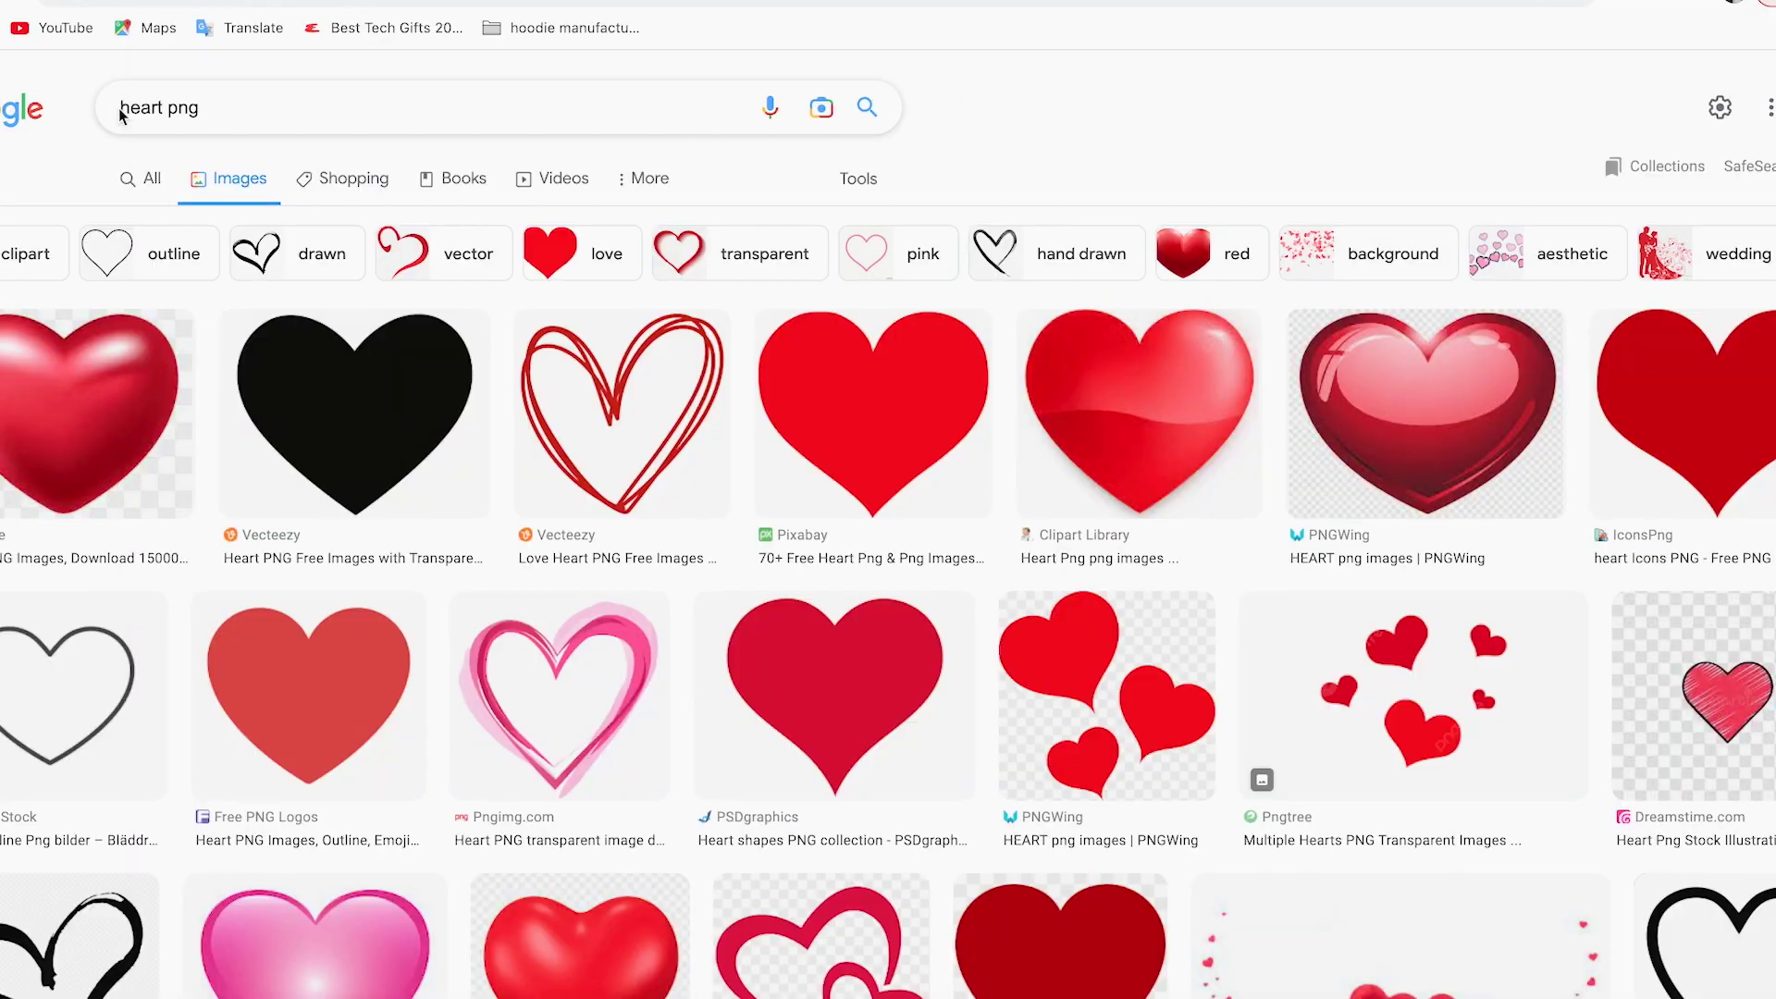
left_click(120, 113)
type("white")
key("Return")
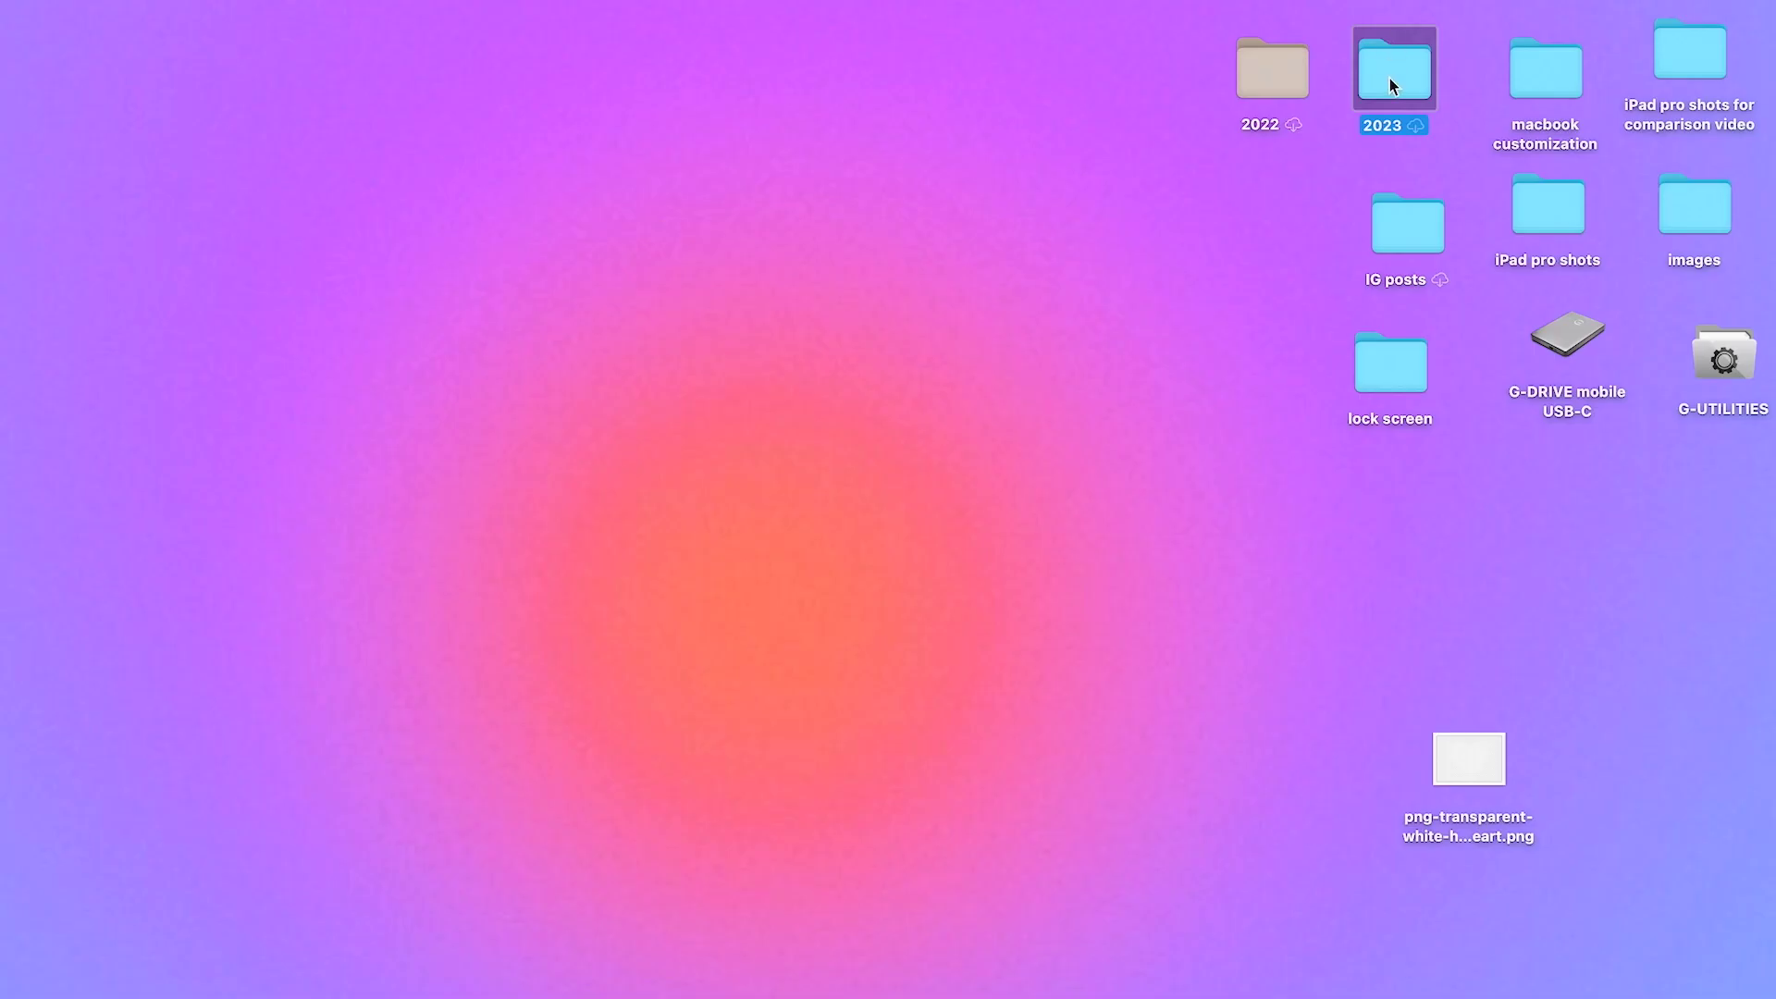
- Open Get Info for the 2023 folder and drop the white heart PNG onto its icon
right_click(1391, 83)
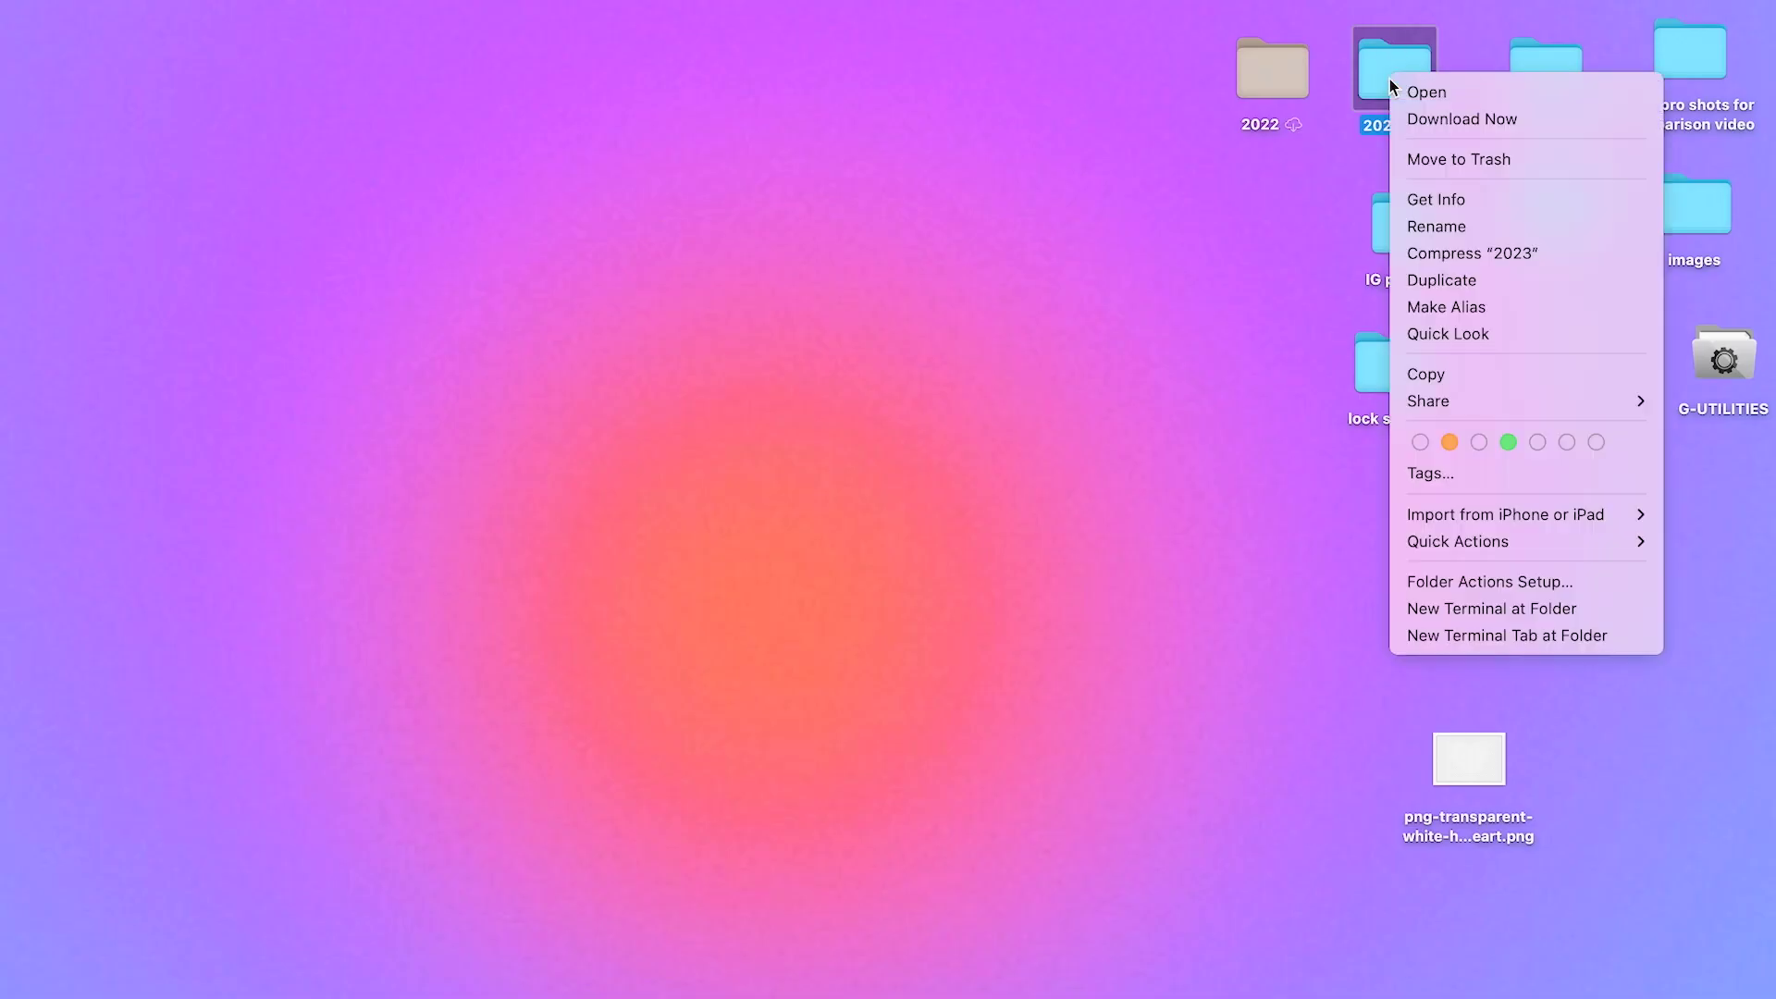
left_click(1472, 202)
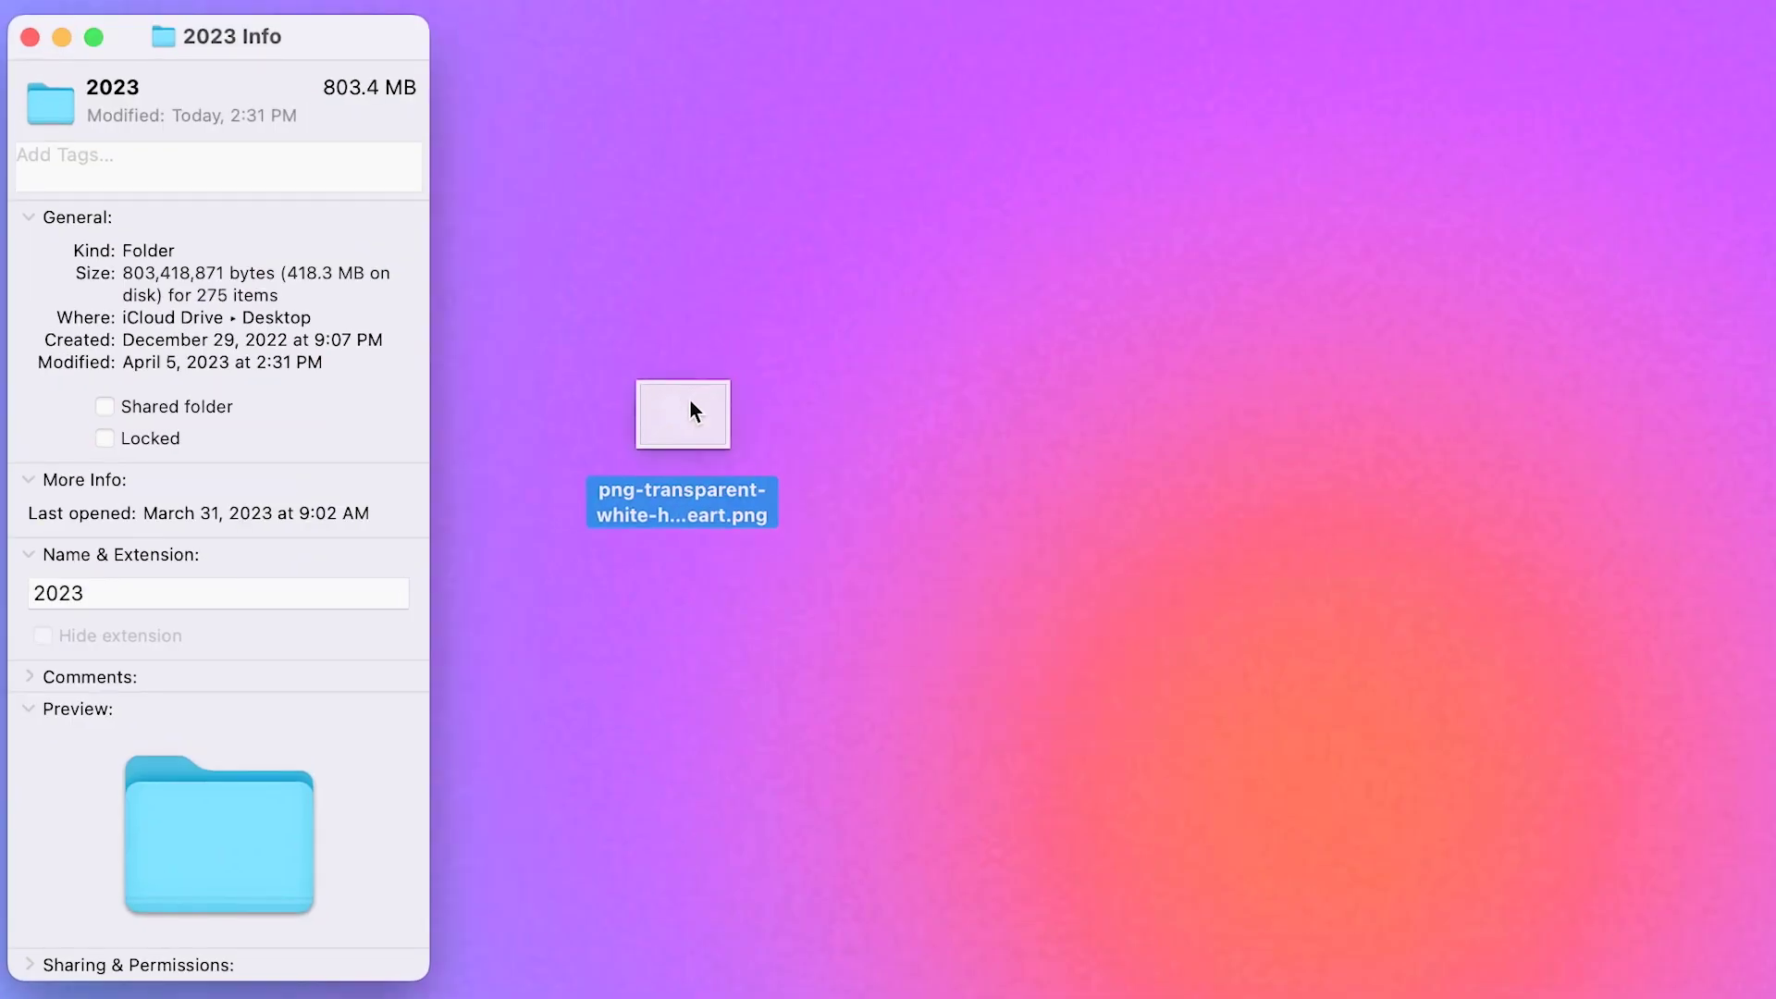
left_click(691, 401)
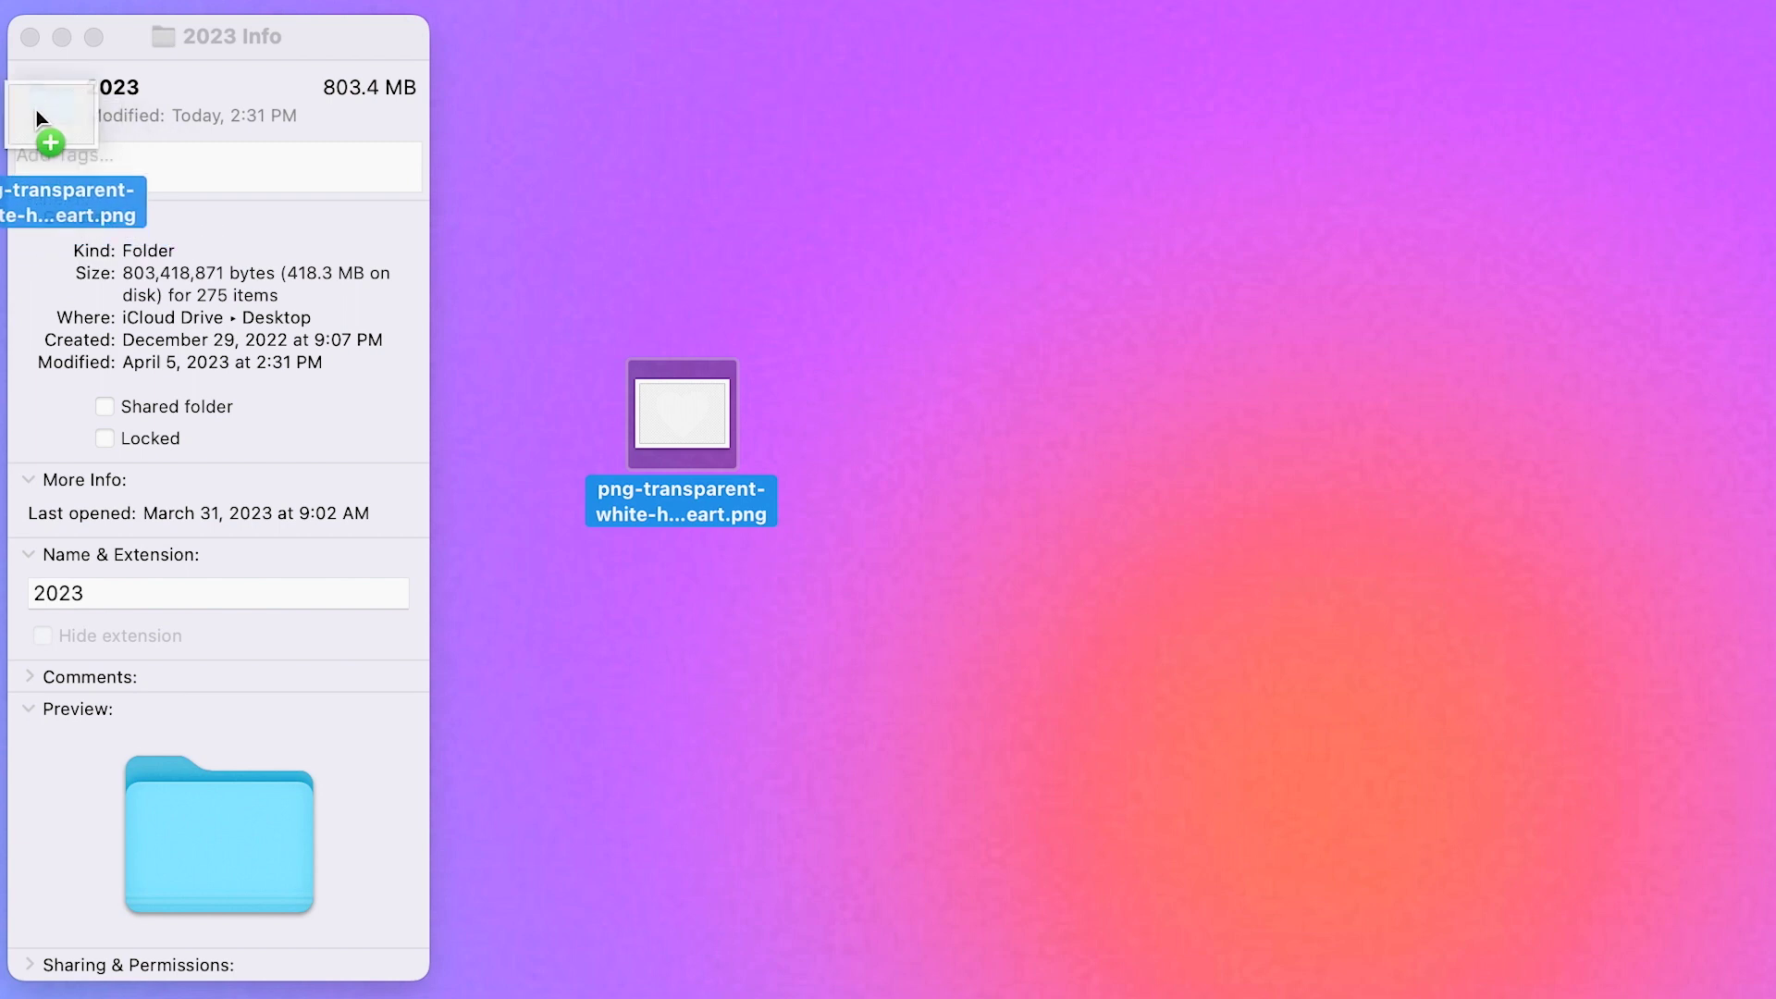
left_click_drag(50, 98, 49, 102)
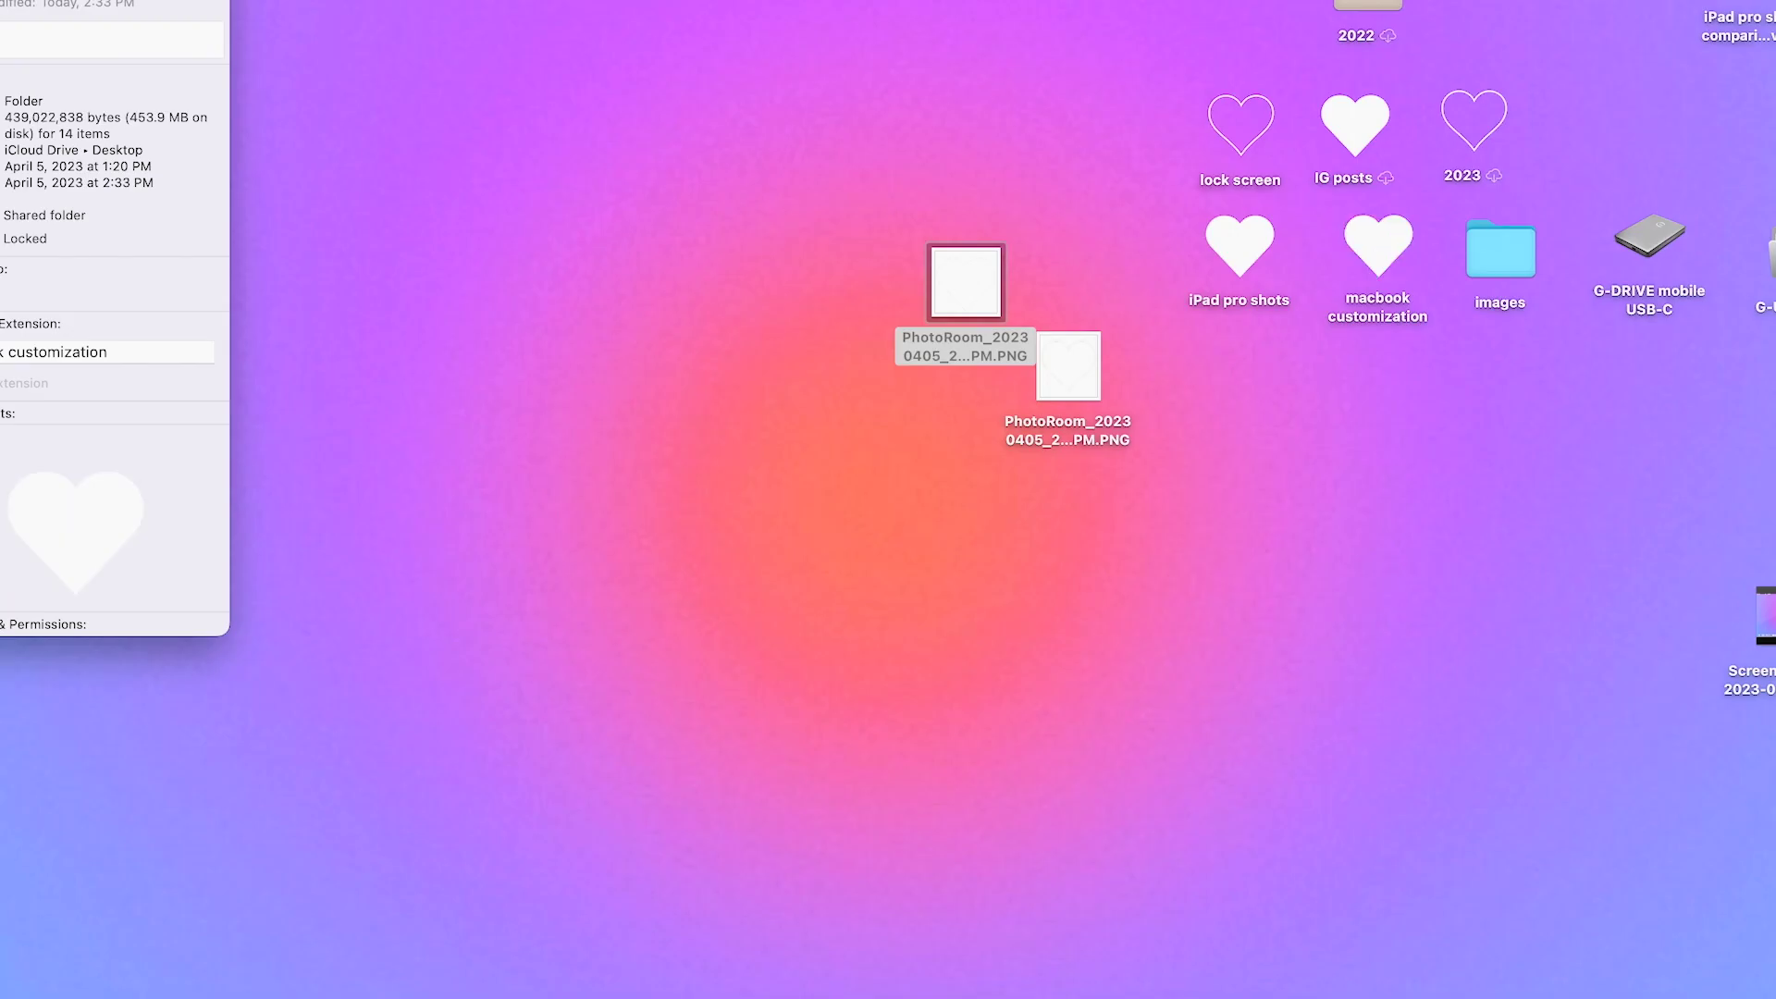
- Close the 2023 info window and check the images folder's Get Info window
key("super+w")
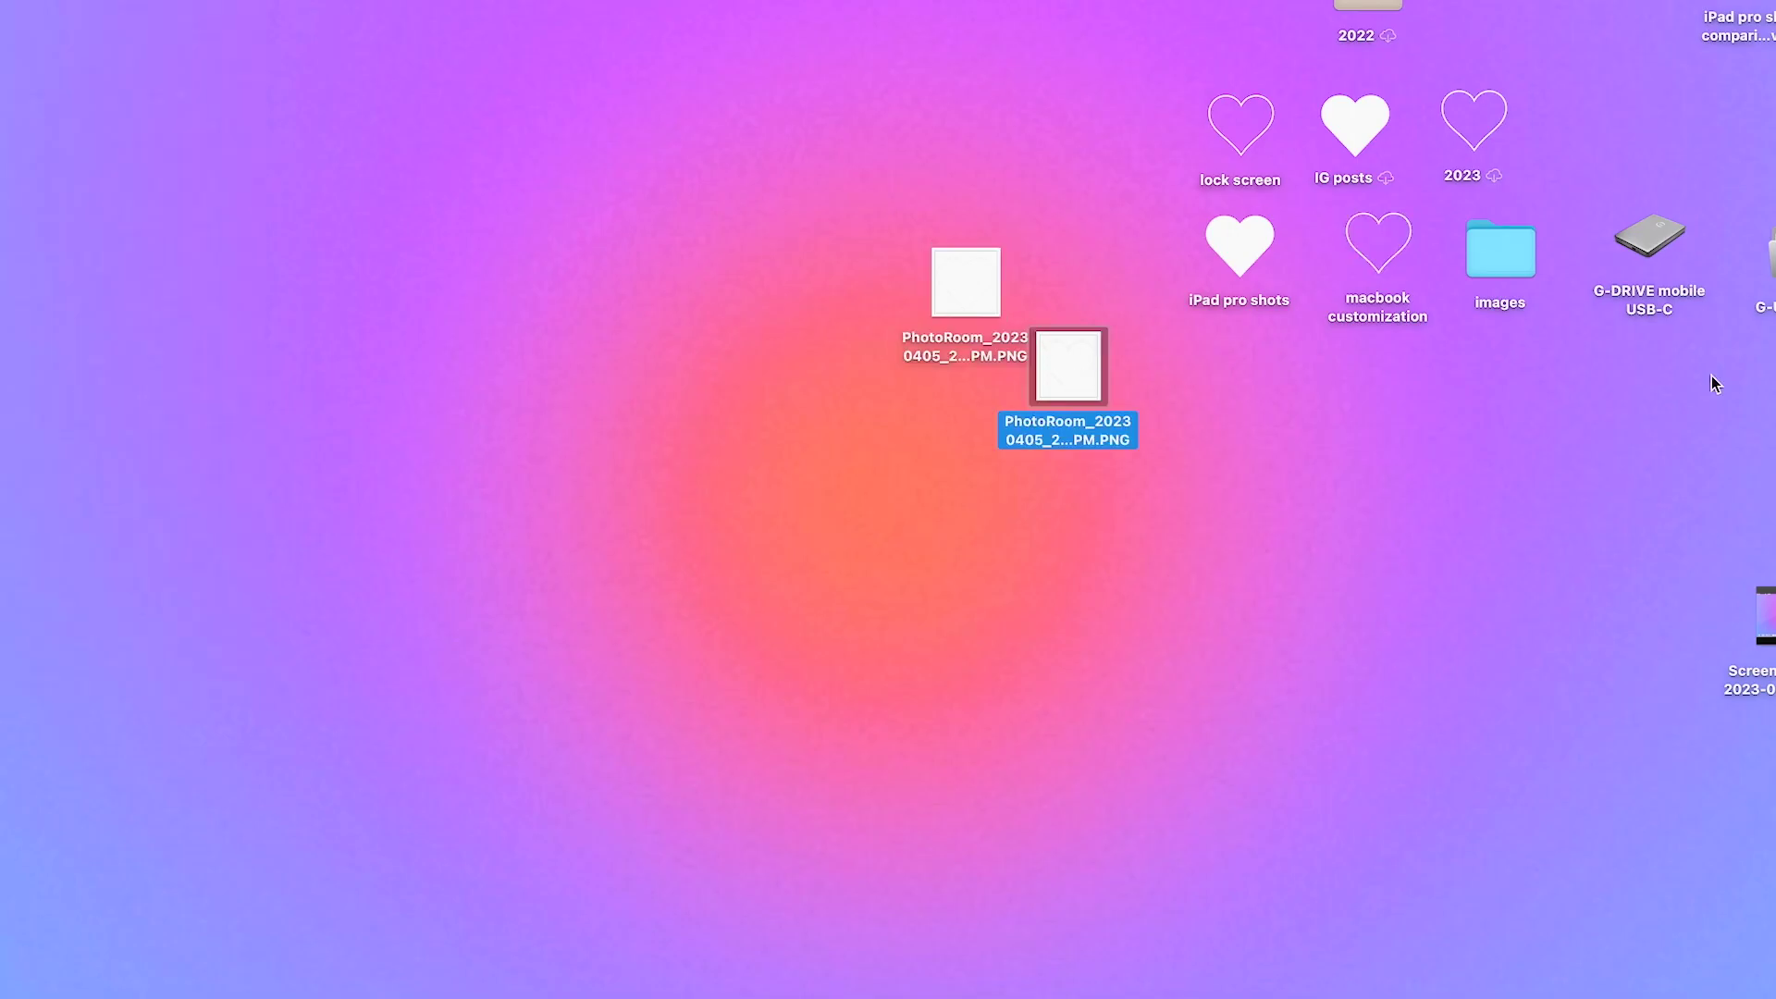
right_click(1501, 248)
left_click(1554, 358)
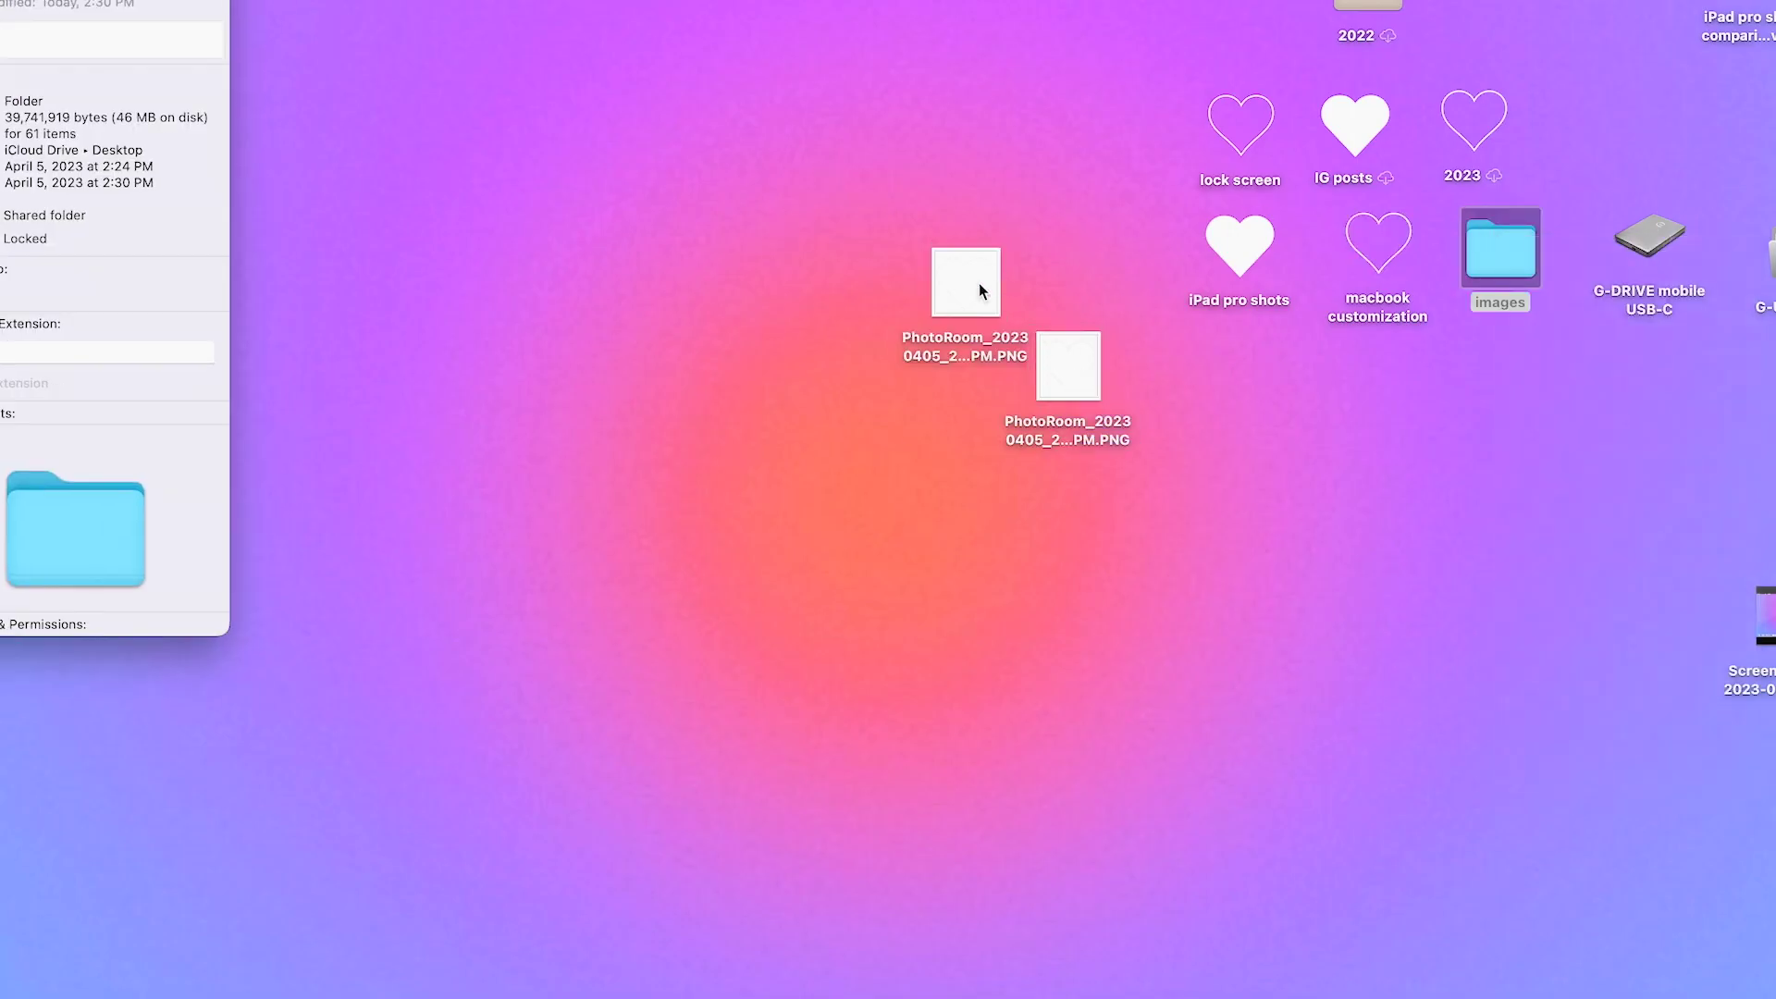
key("super+w")
left_click(1736, 26)
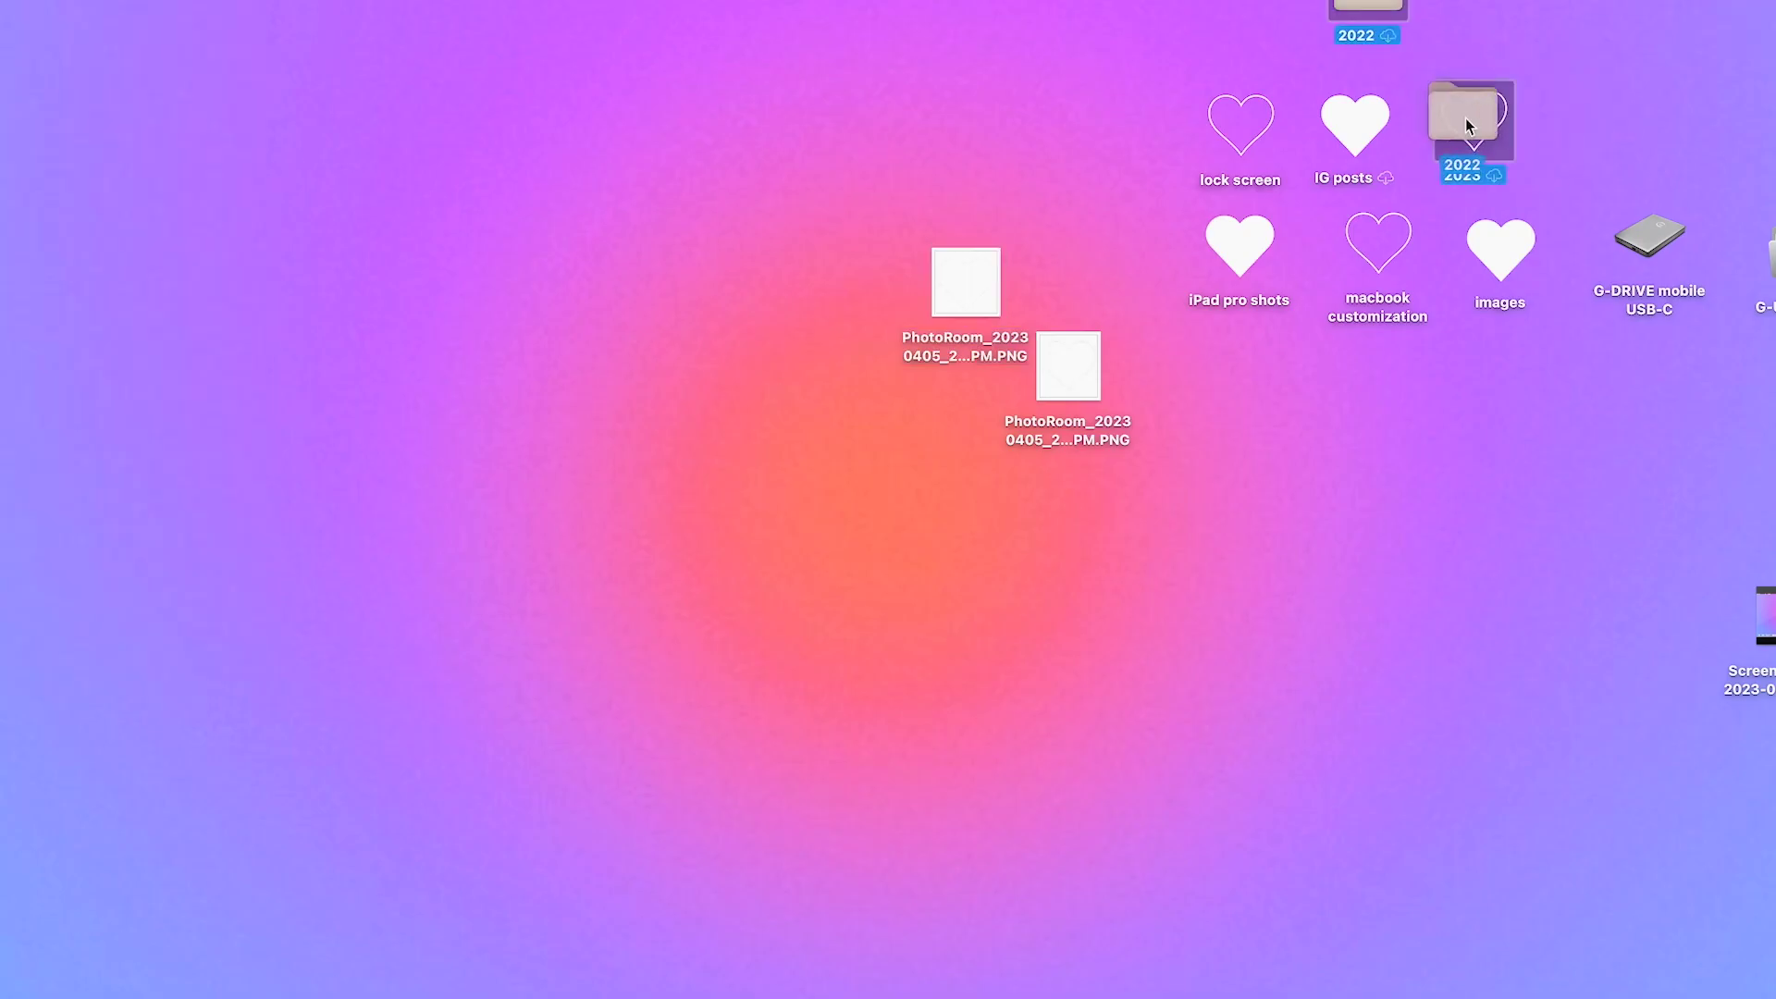
- Move the 2022 folder into 2023 and both PhotoRoom image files into a folder
left_click_drag(1469, 125, 1471, 125)
left_click_drag(885, 176, 1124, 444)
left_click_drag(1073, 435, 1500, 264)
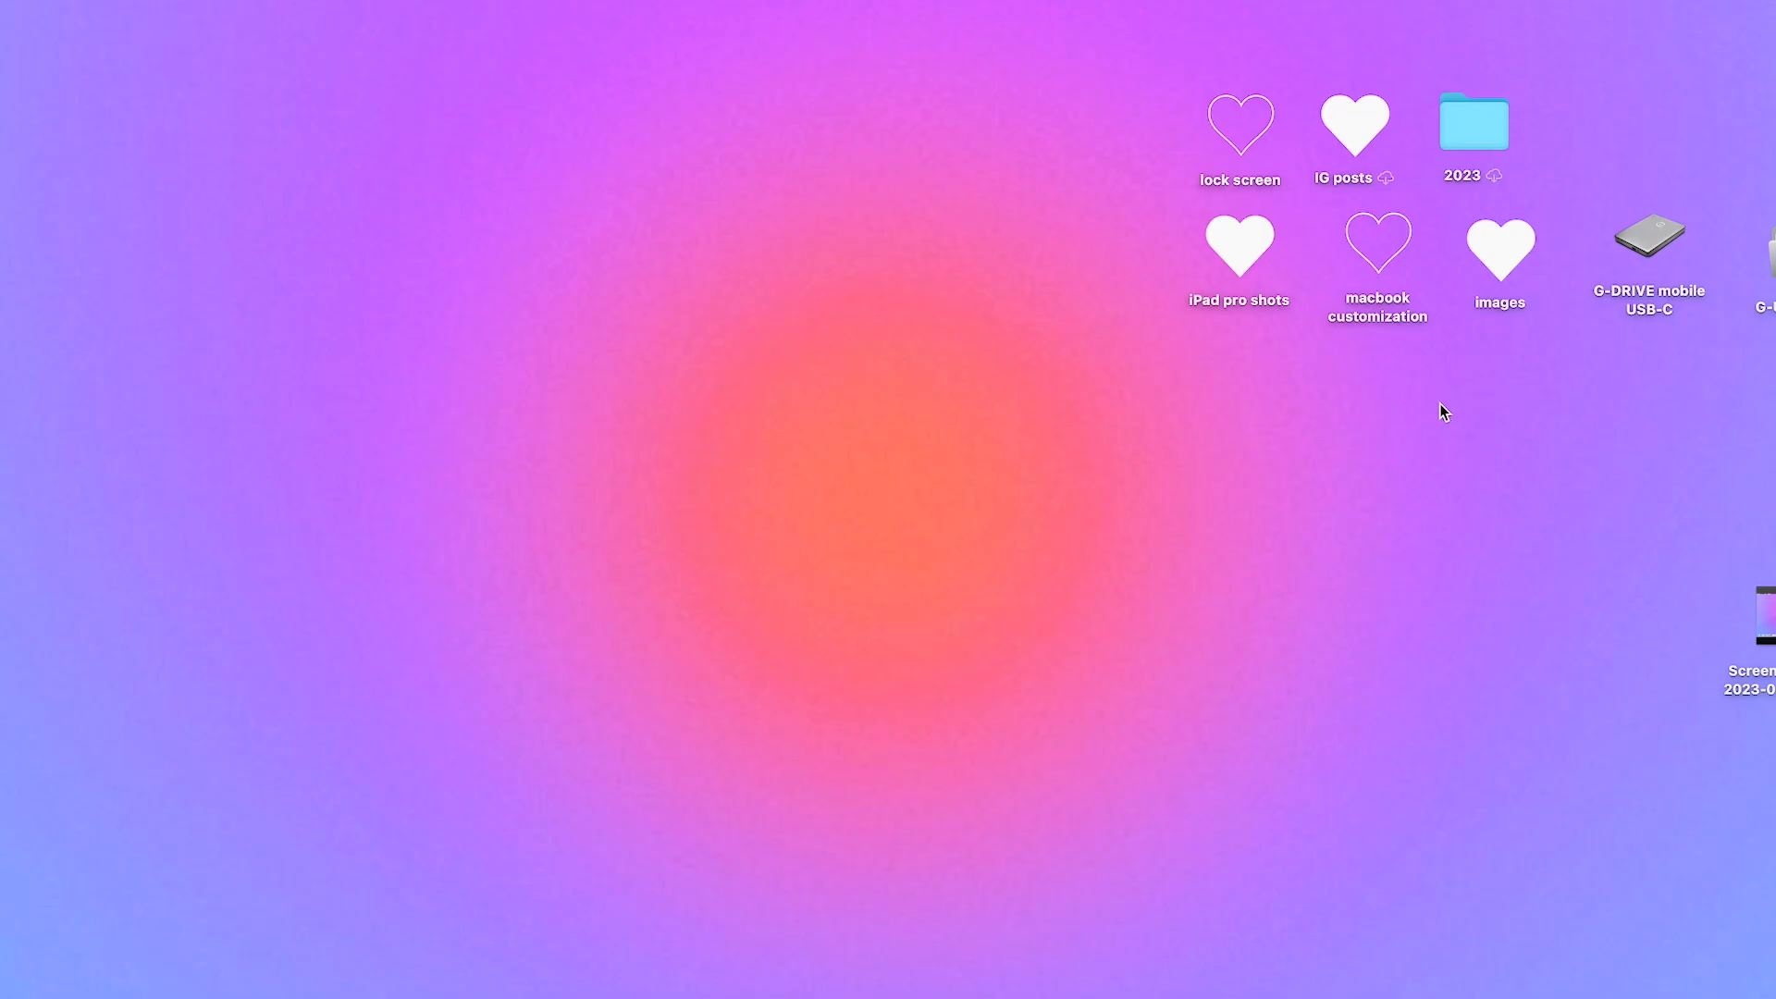
- Close the macbook customization folder window and use View > Clean Up to grid the desktop icons
double_click(1374, 248)
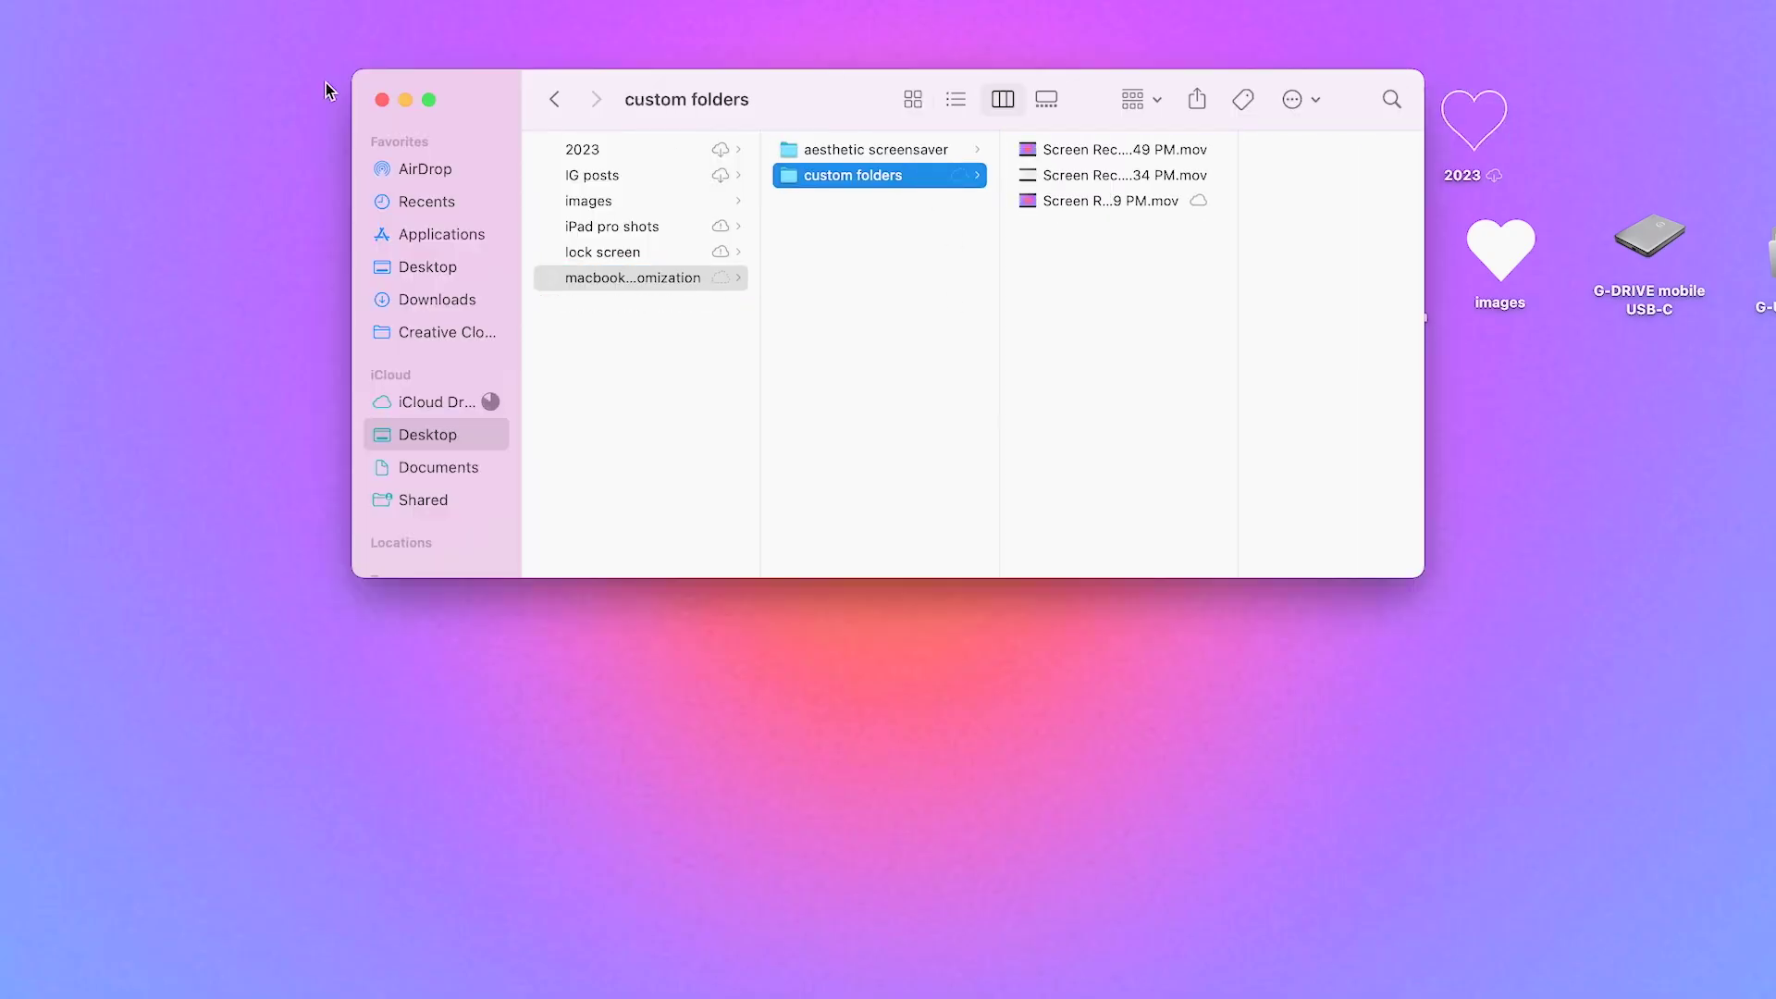
left_click(381, 99)
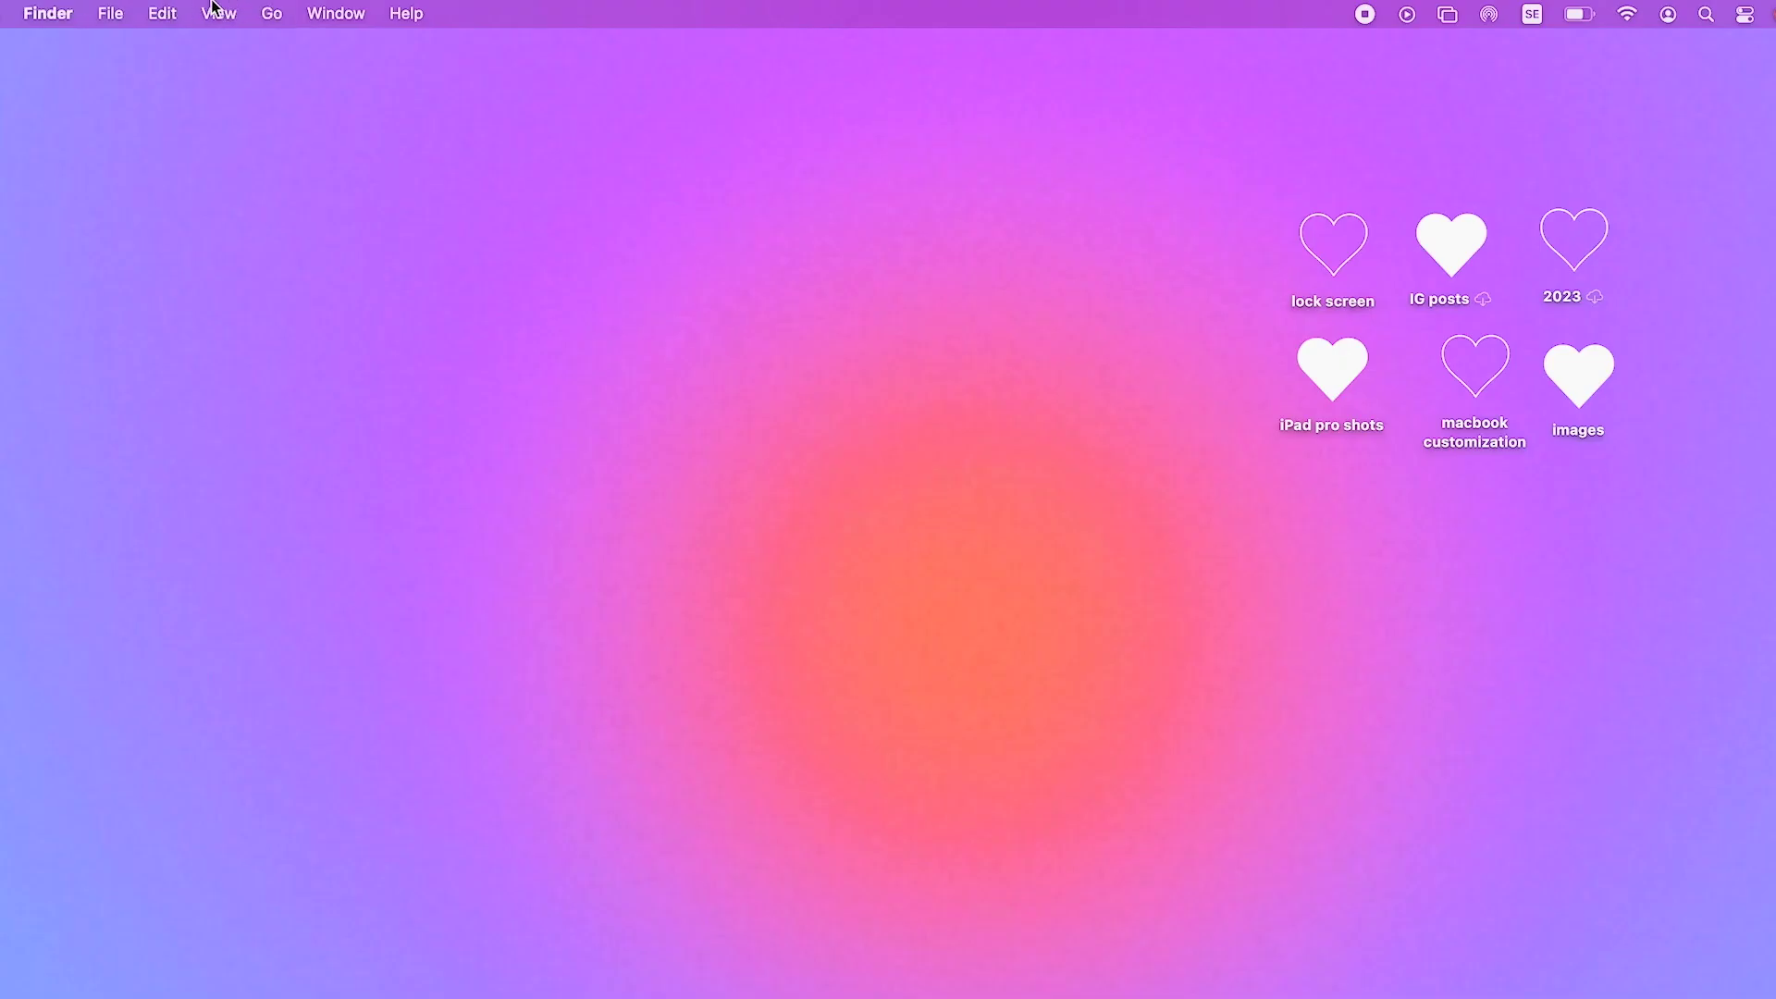
left_click(274, 11)
mouse_move(221, 9)
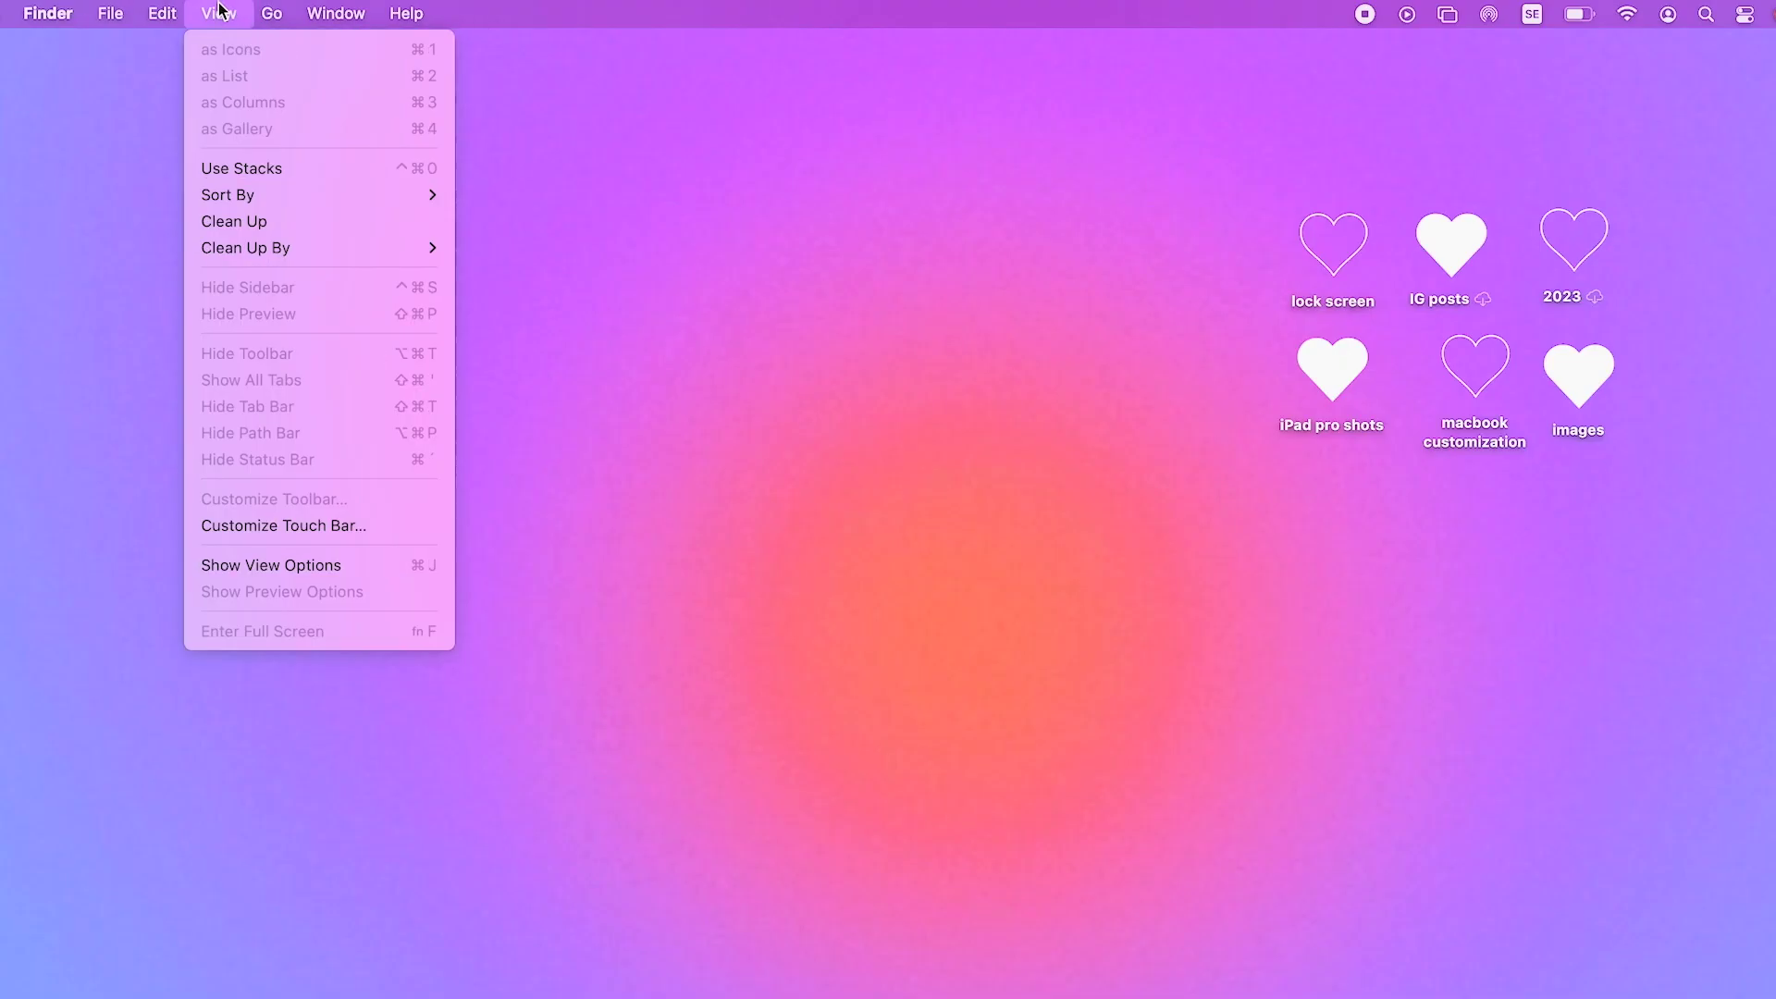
left_click(283, 223)
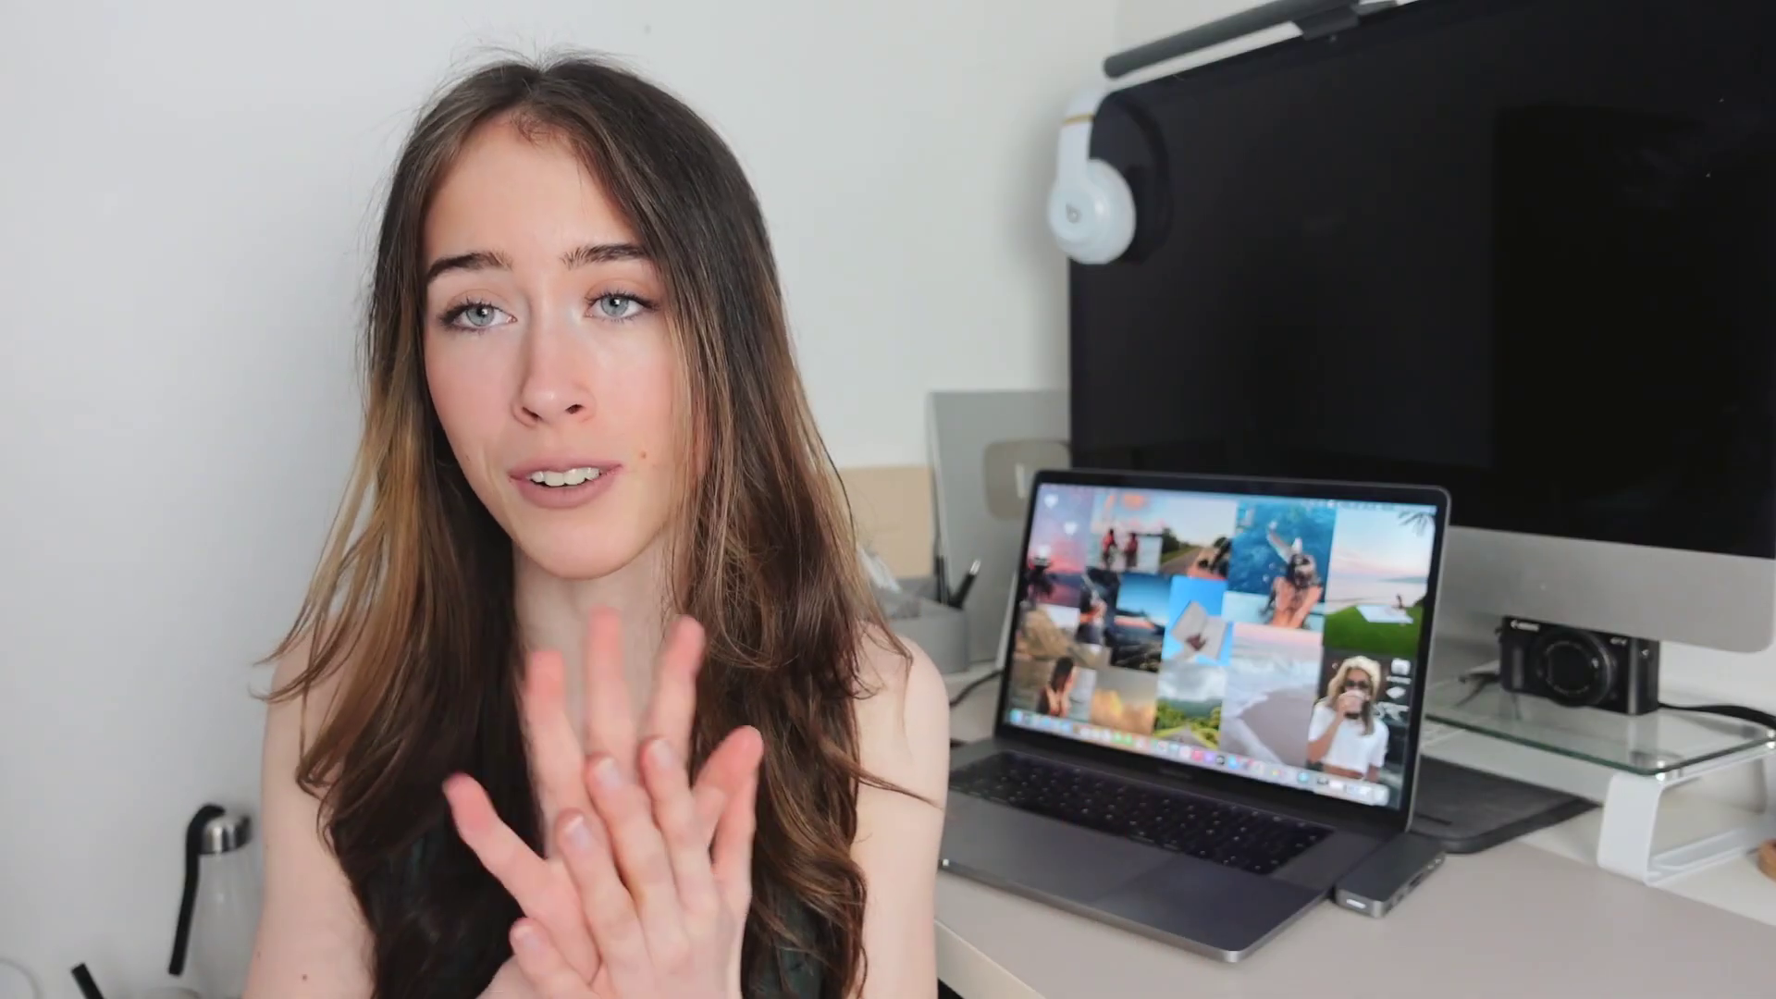
scroll(111, 453, "down", 1)
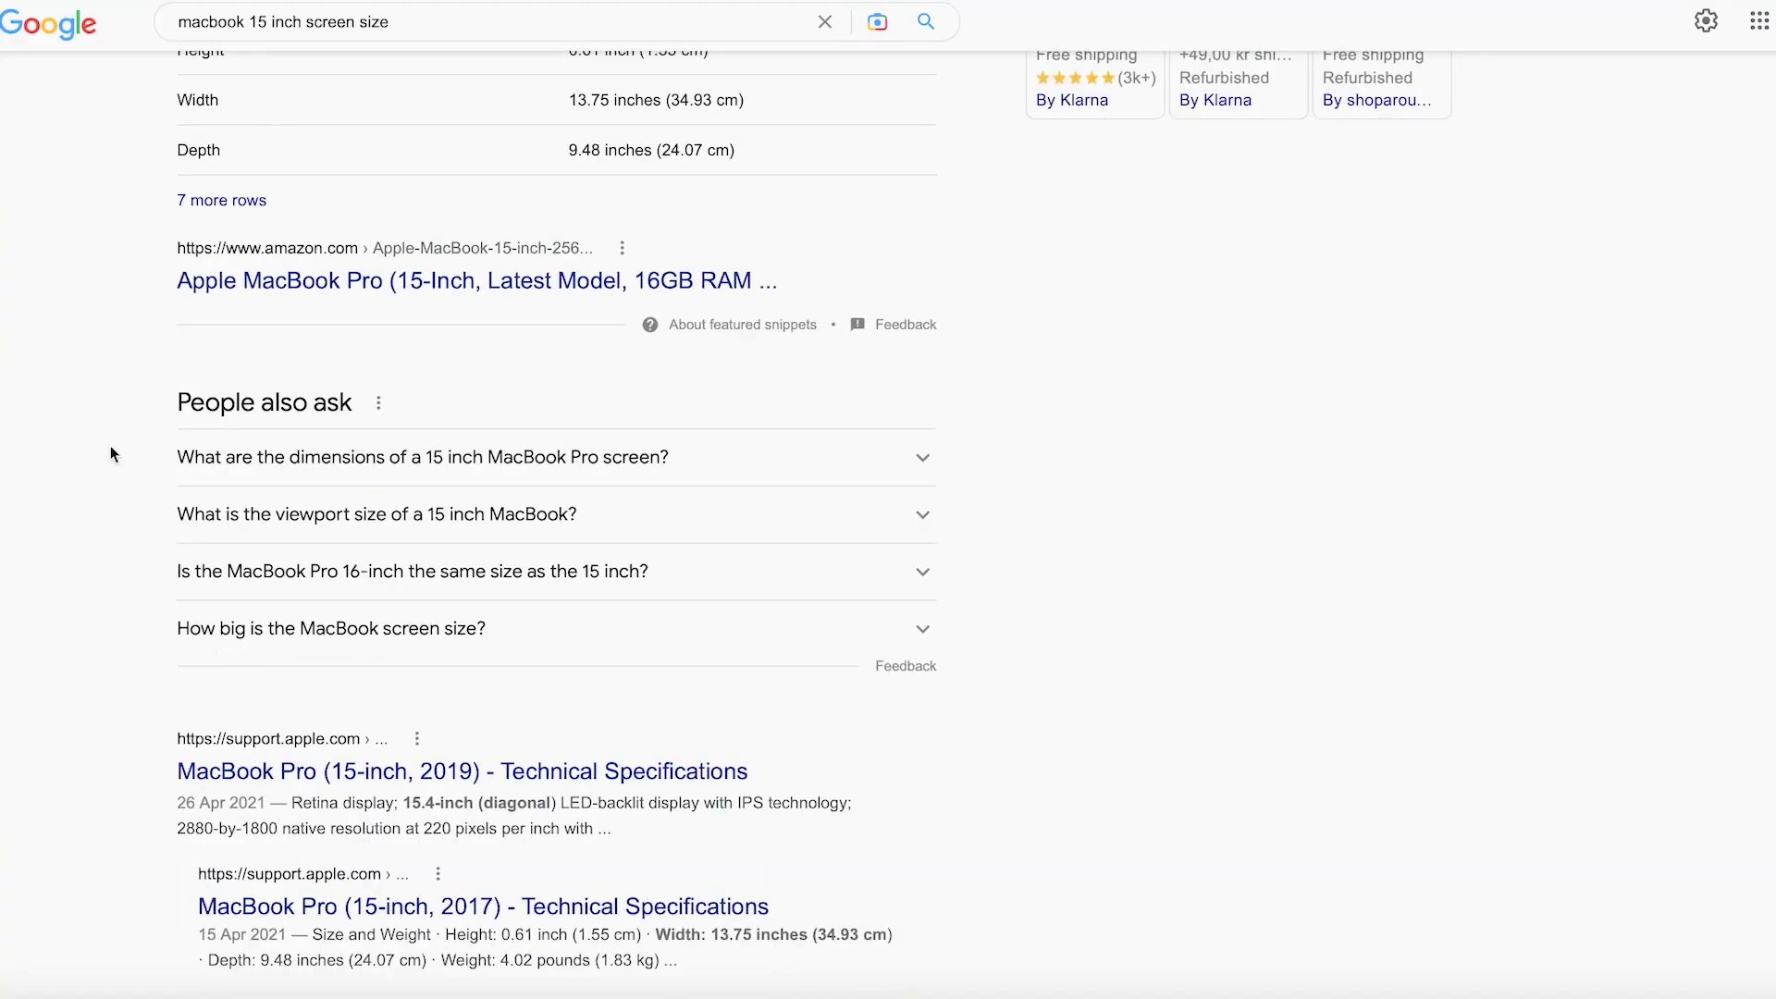
- Expand the 15-inch MacBook Pro screen dimensions question to see the 2880 x 1800 resolution
left_click(367, 456)
scroll(367, 454, "down", 1)
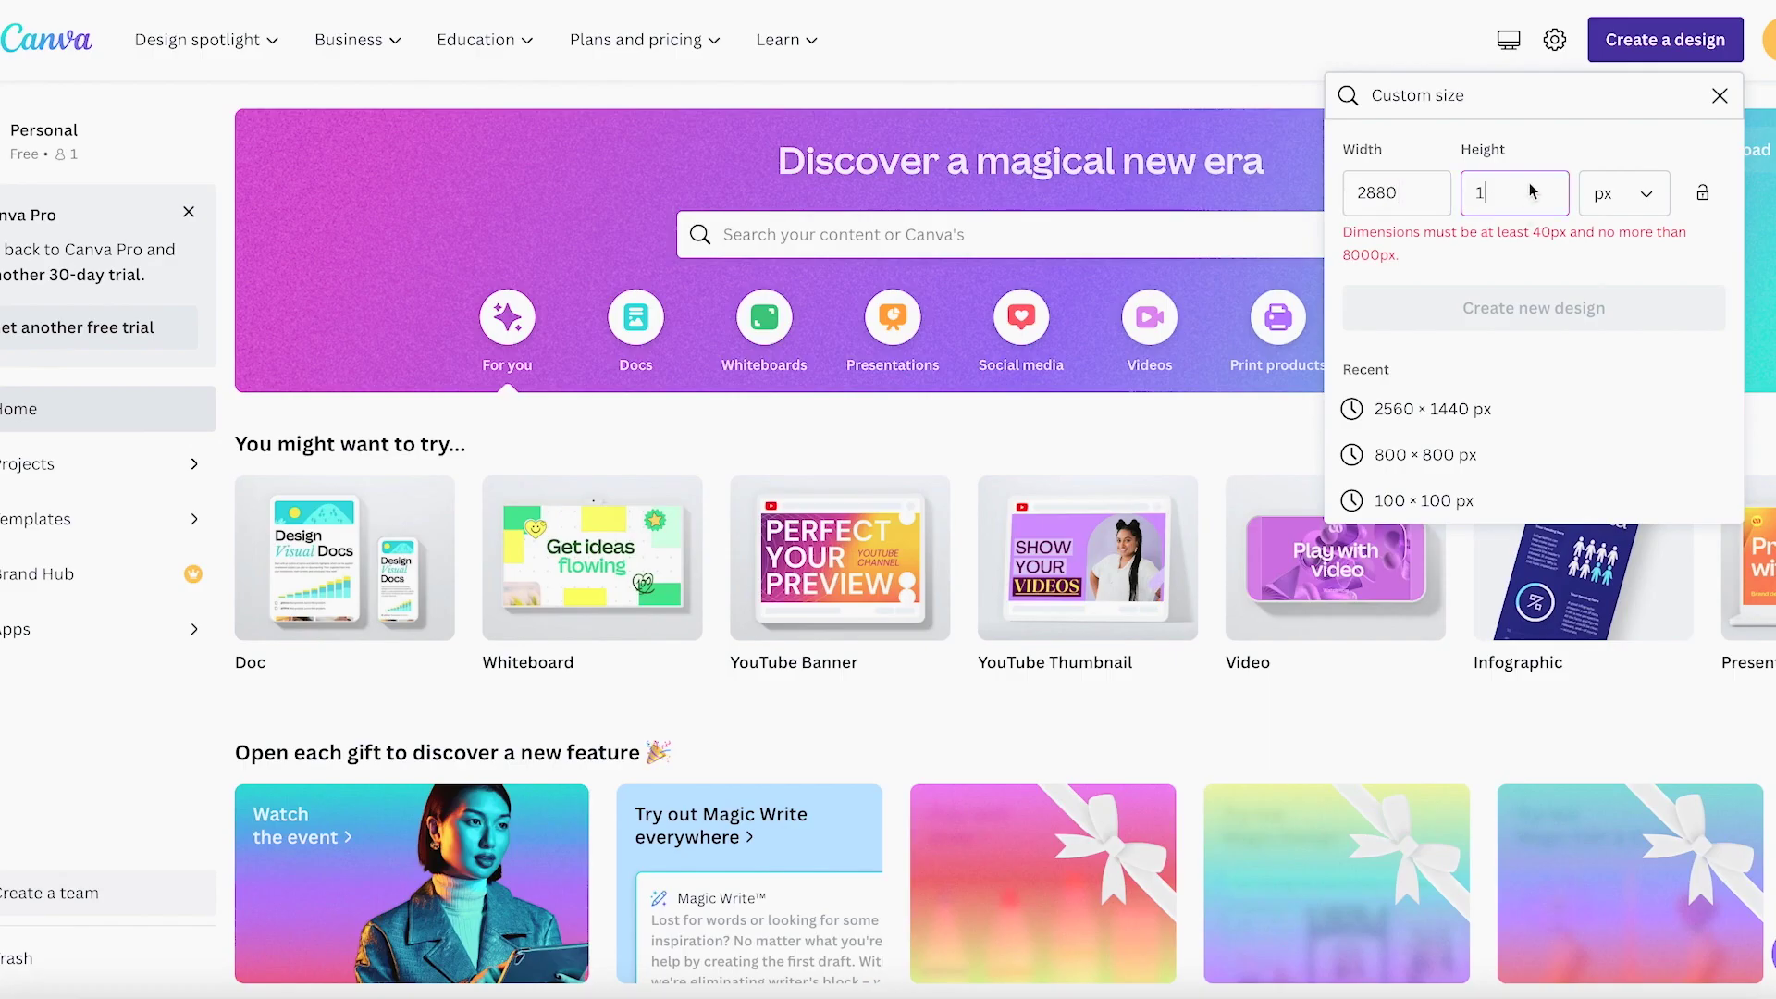
- Finish the 1800 px height and create the blank 2880 × 1800 px Canva design
type("800")
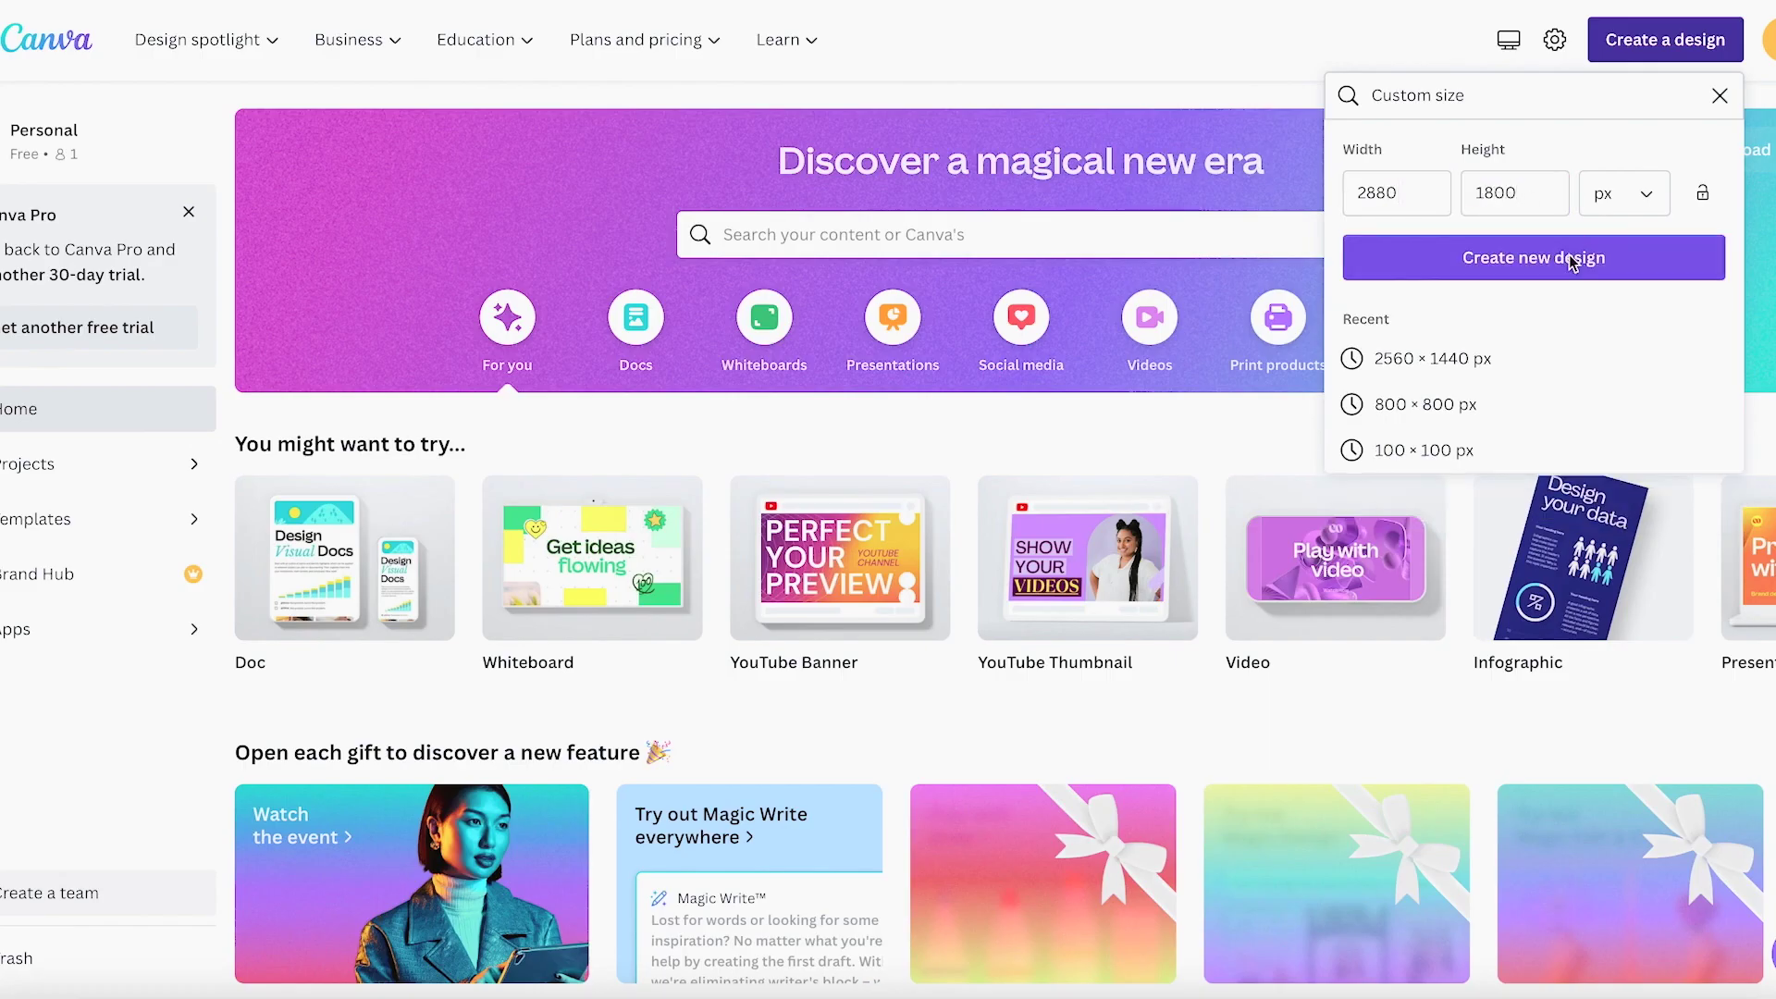
left_click(1570, 261)
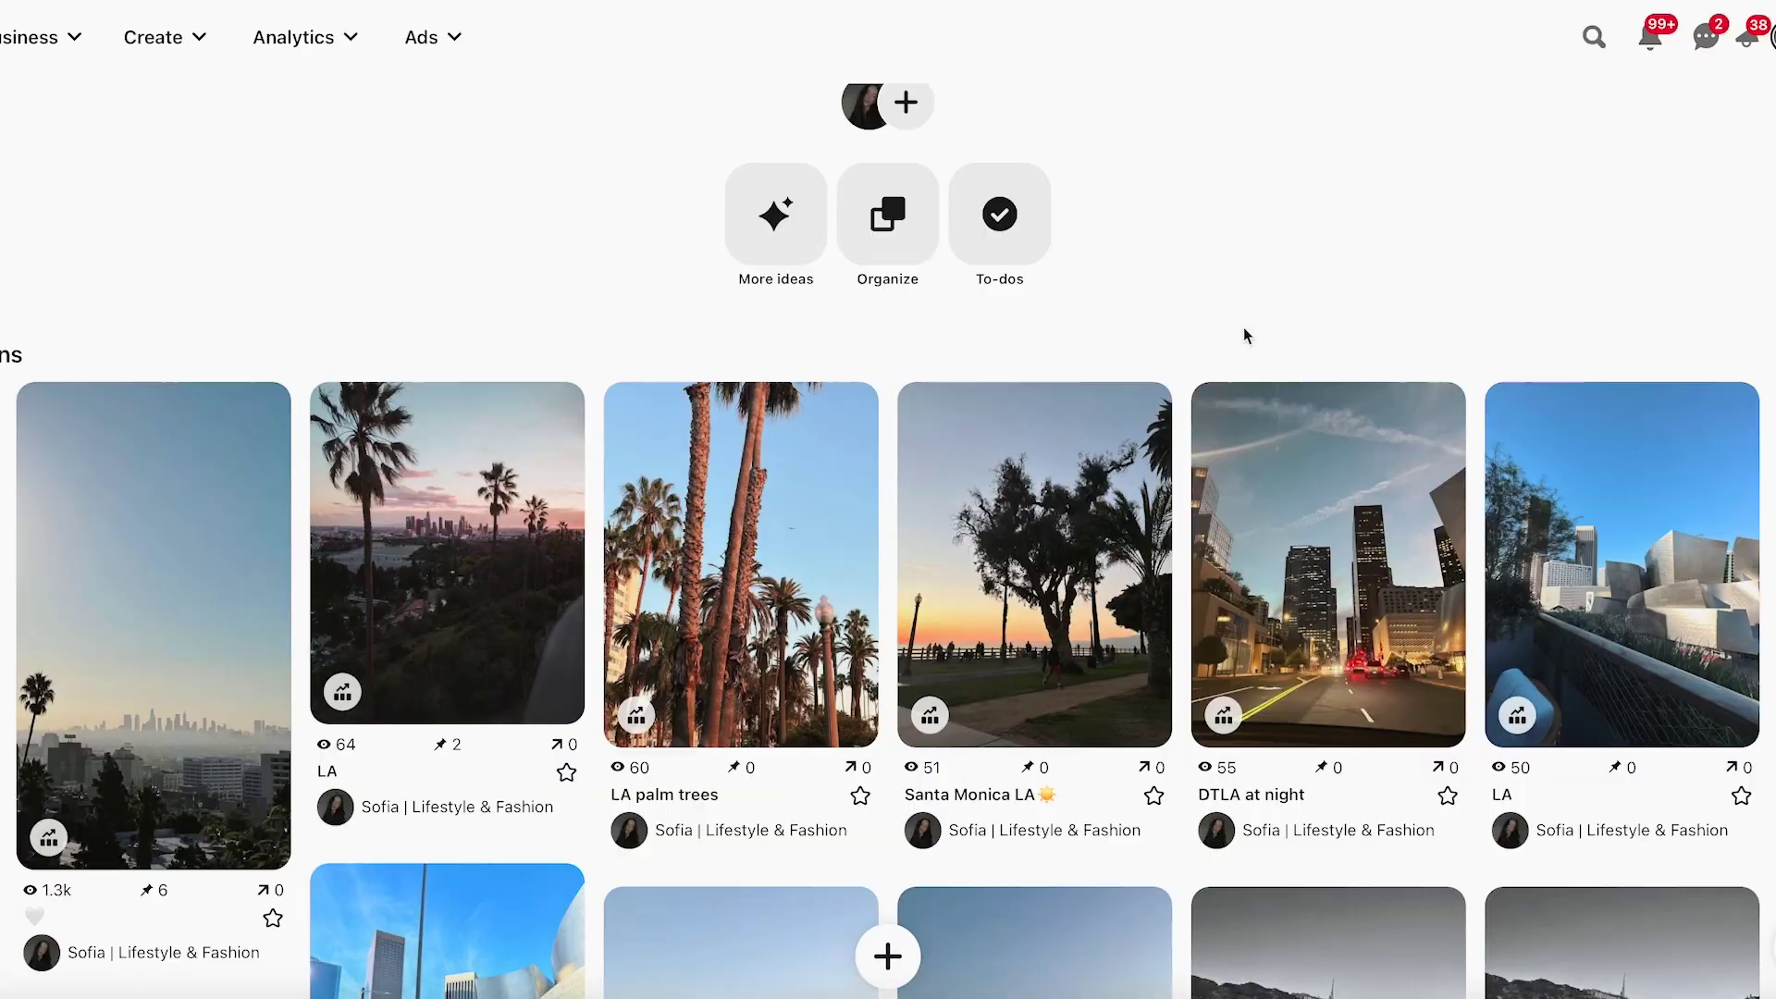
- Download the LA skyline photo from its Pinterest pin and open it to check
scroll(1245, 333, "down", 3)
scroll(139, 191, "up", 1)
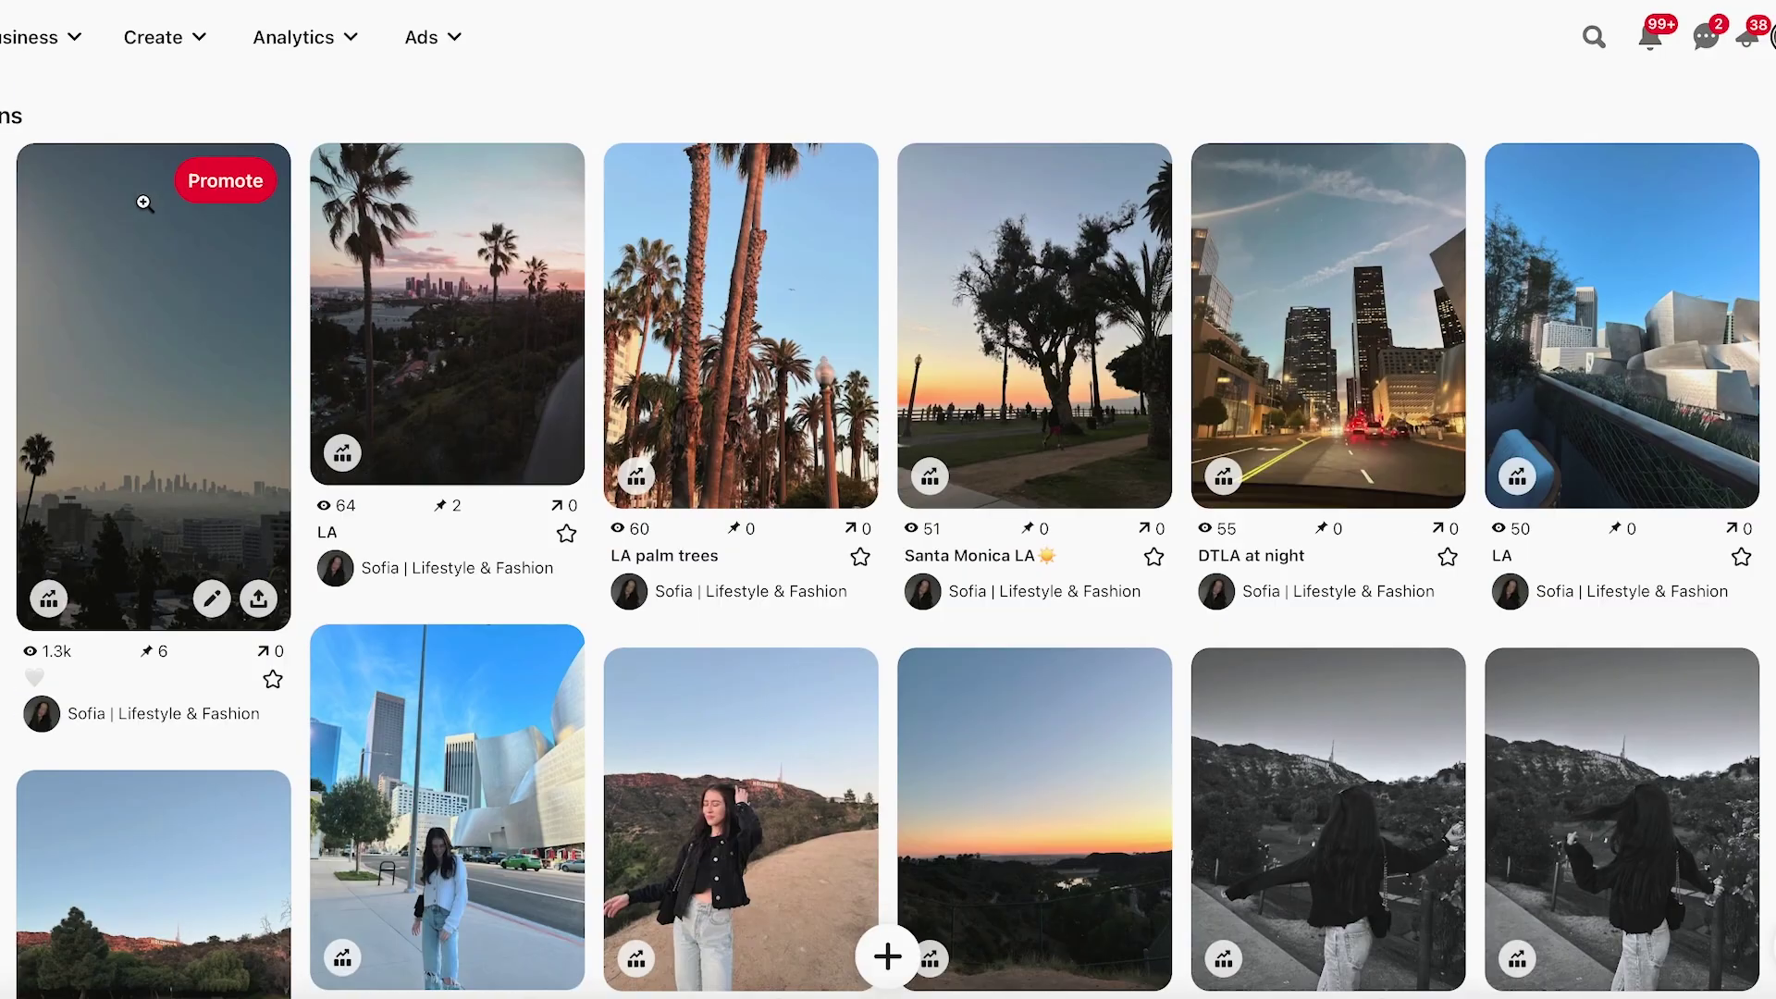
left_click(138, 191)
left_click(954, 144)
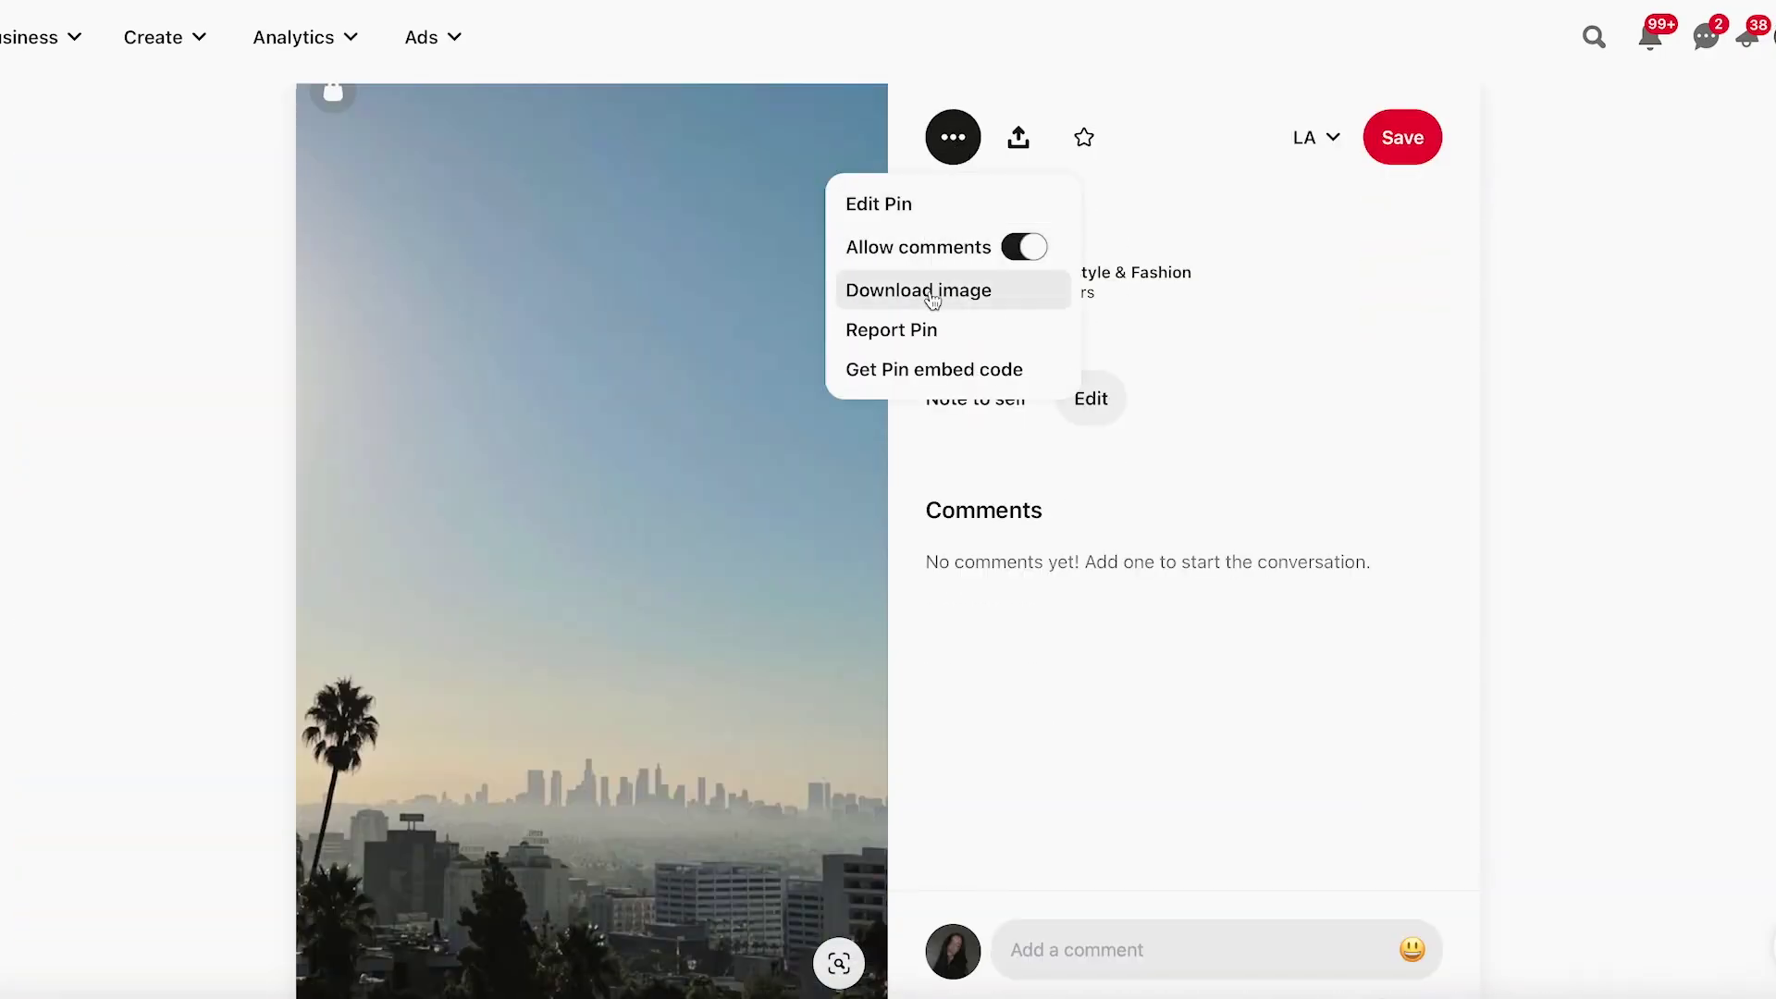
double_click(1621, 35)
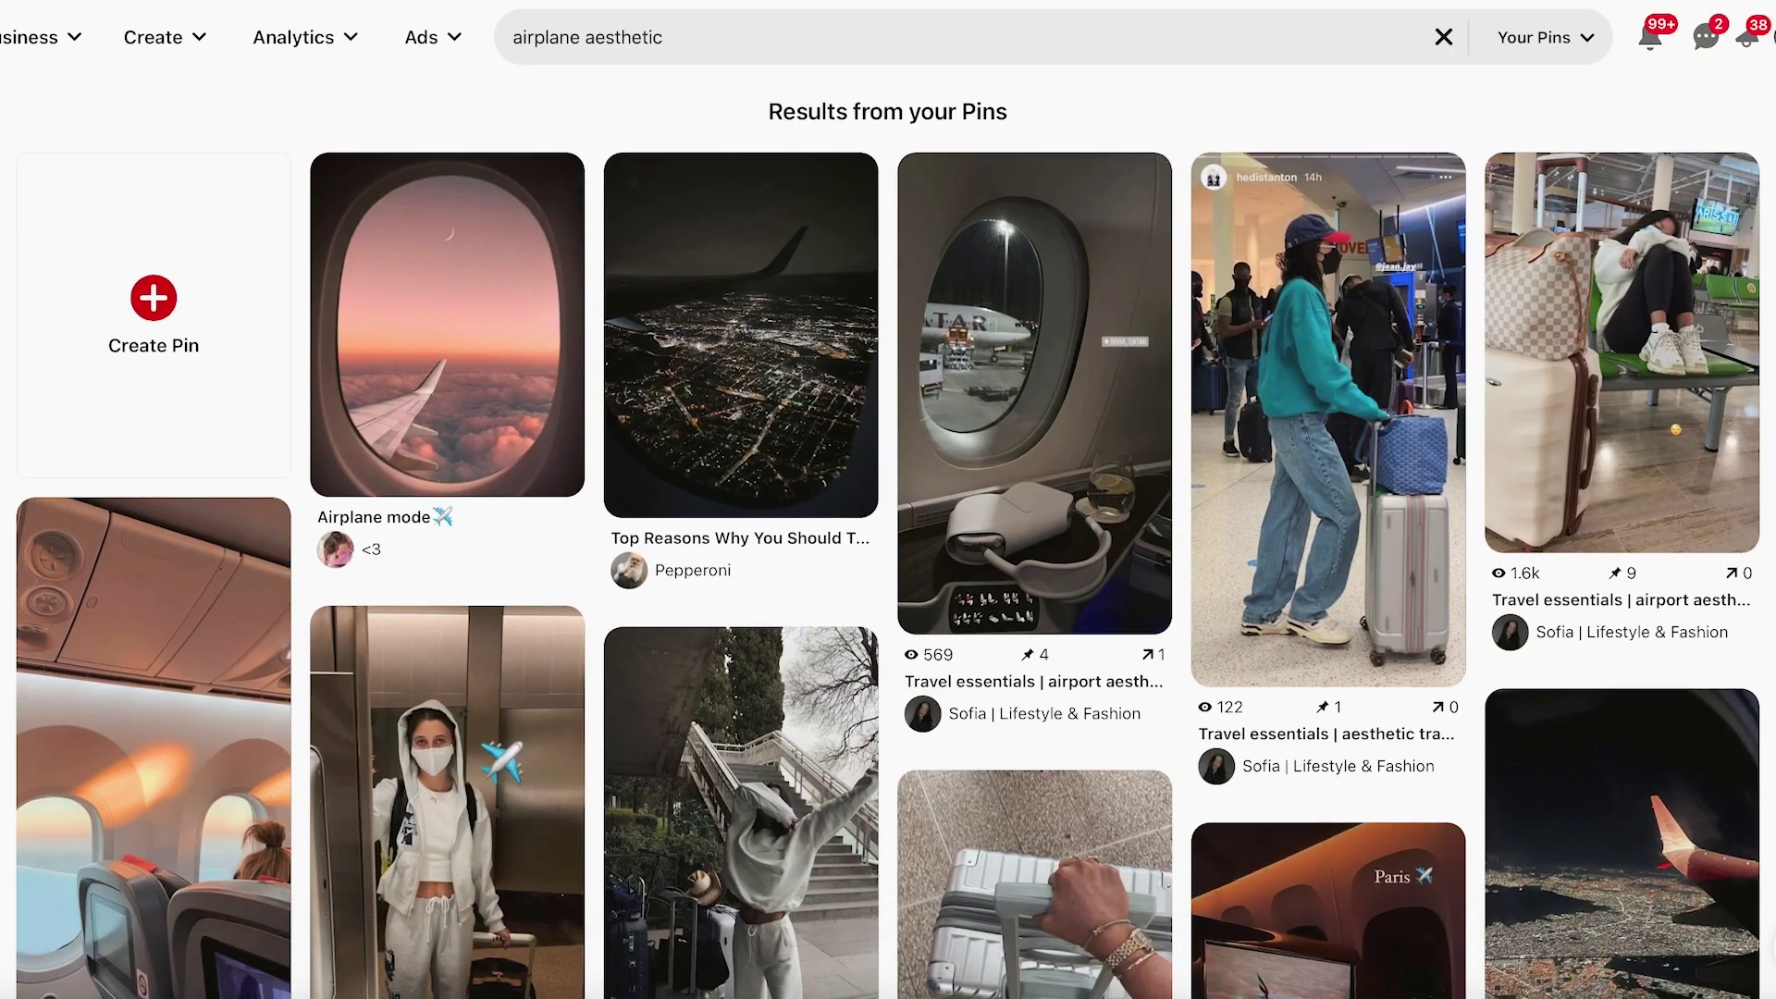
- Search 'airplane aesthetic' and download the airplane window, Miami-from-above and lilac-sky plane photos
scroll(888, 541, "down", 15)
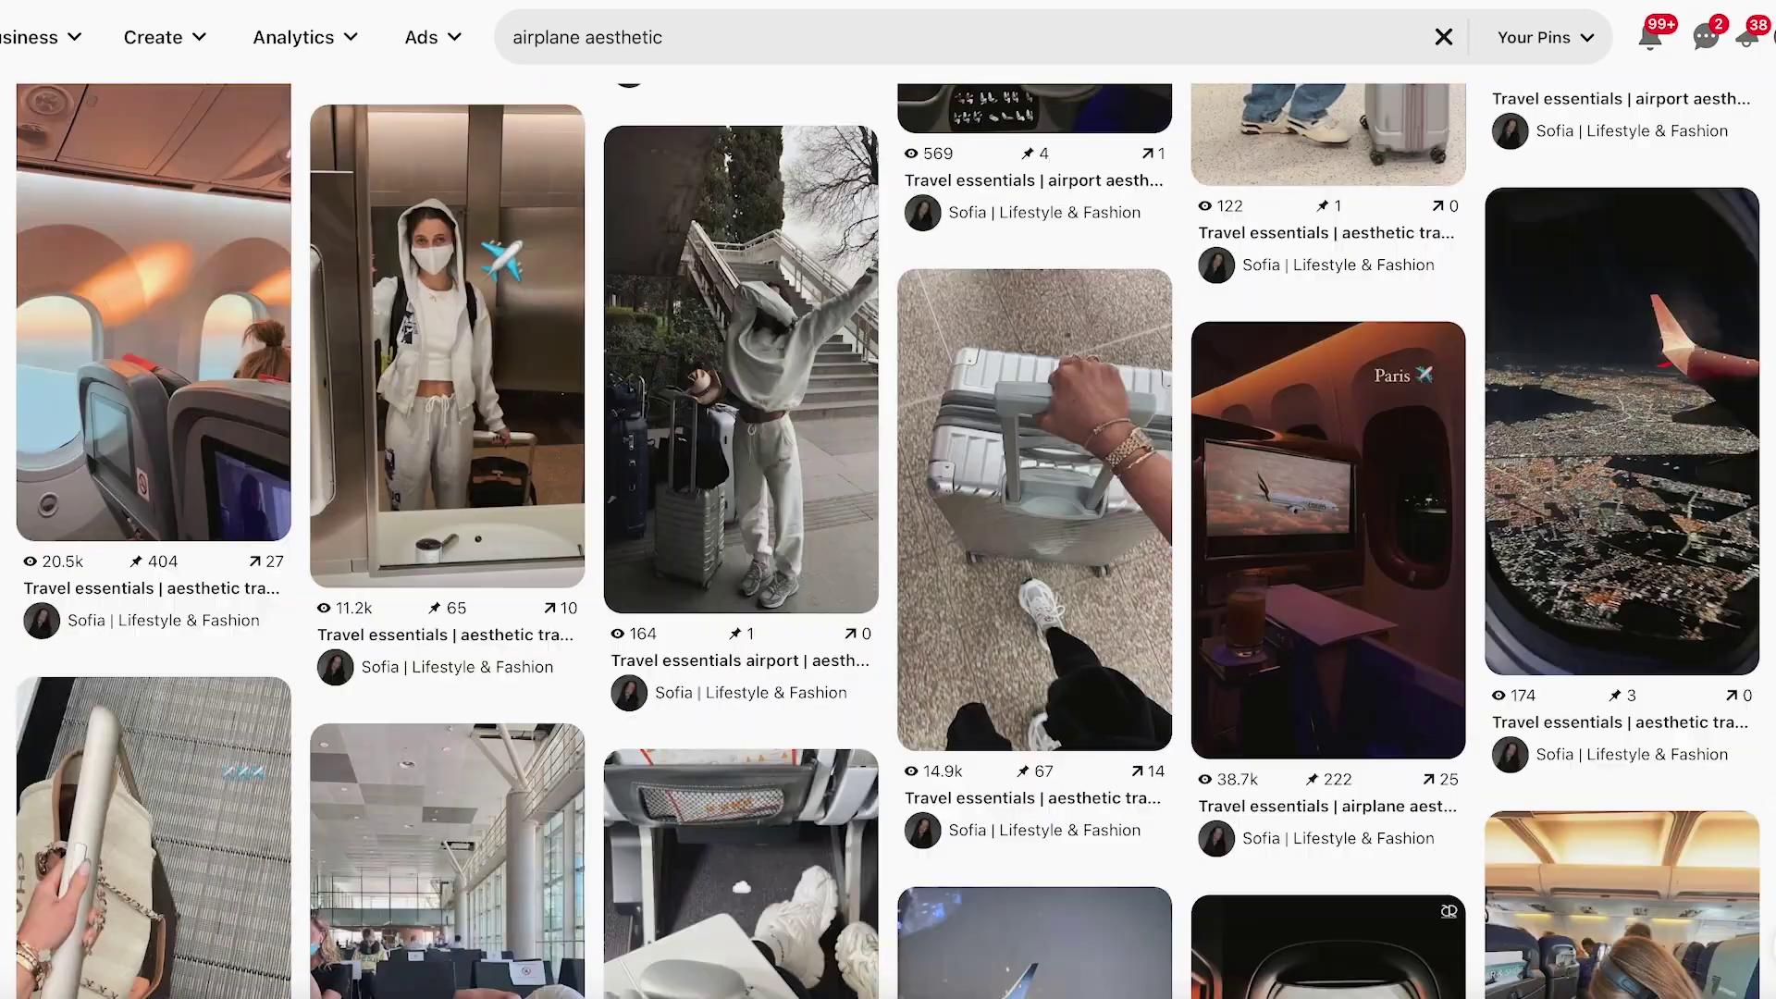
scroll(888, 541, "down", 8)
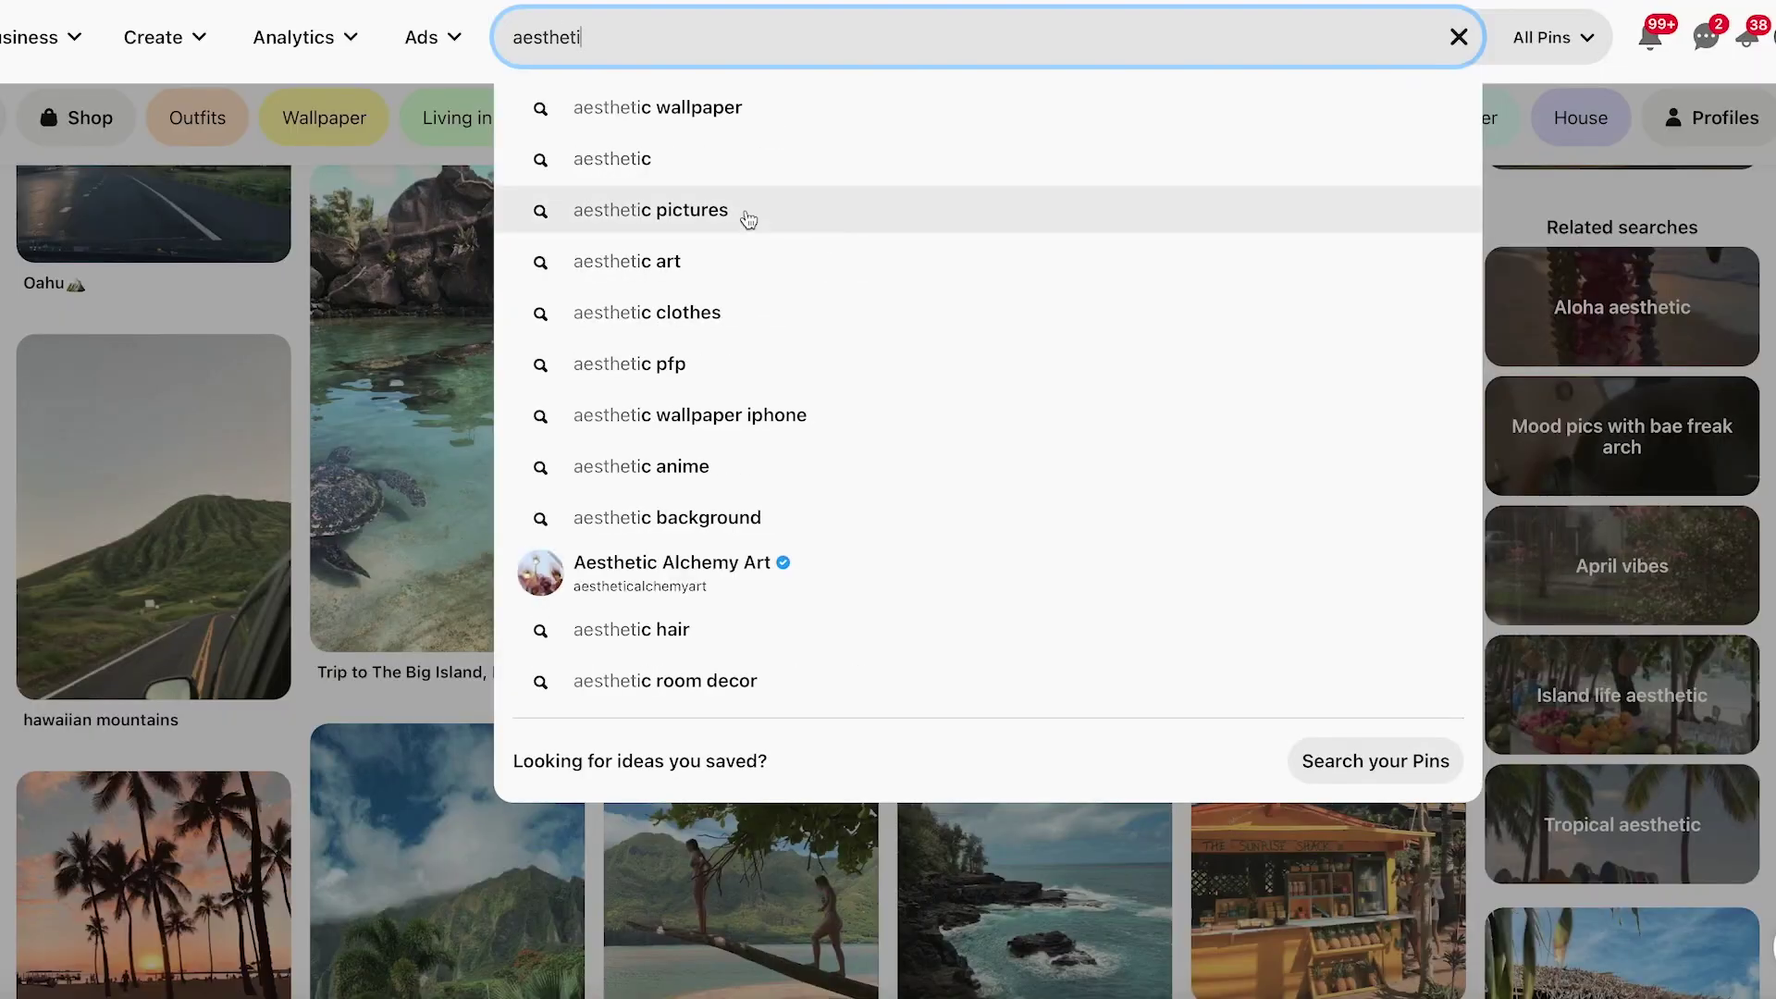
left_click(749, 218)
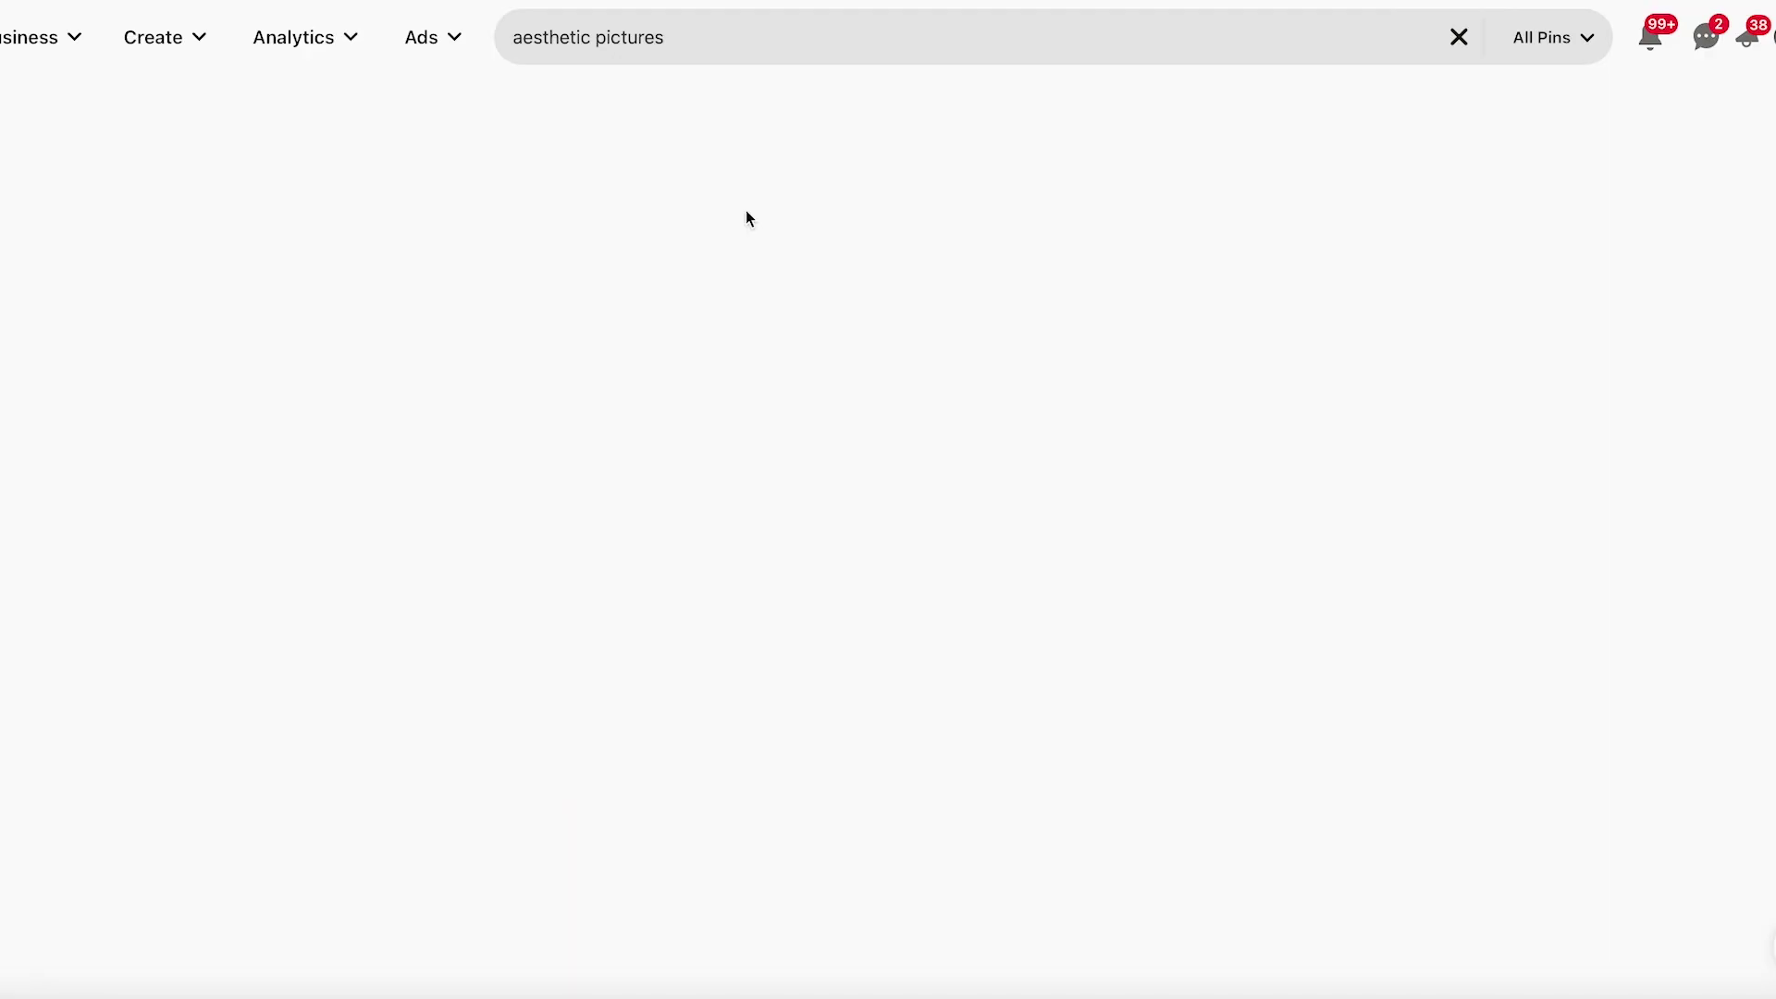
scroll(706, 462, "down", 5)
scroll(706, 463, "down", 7)
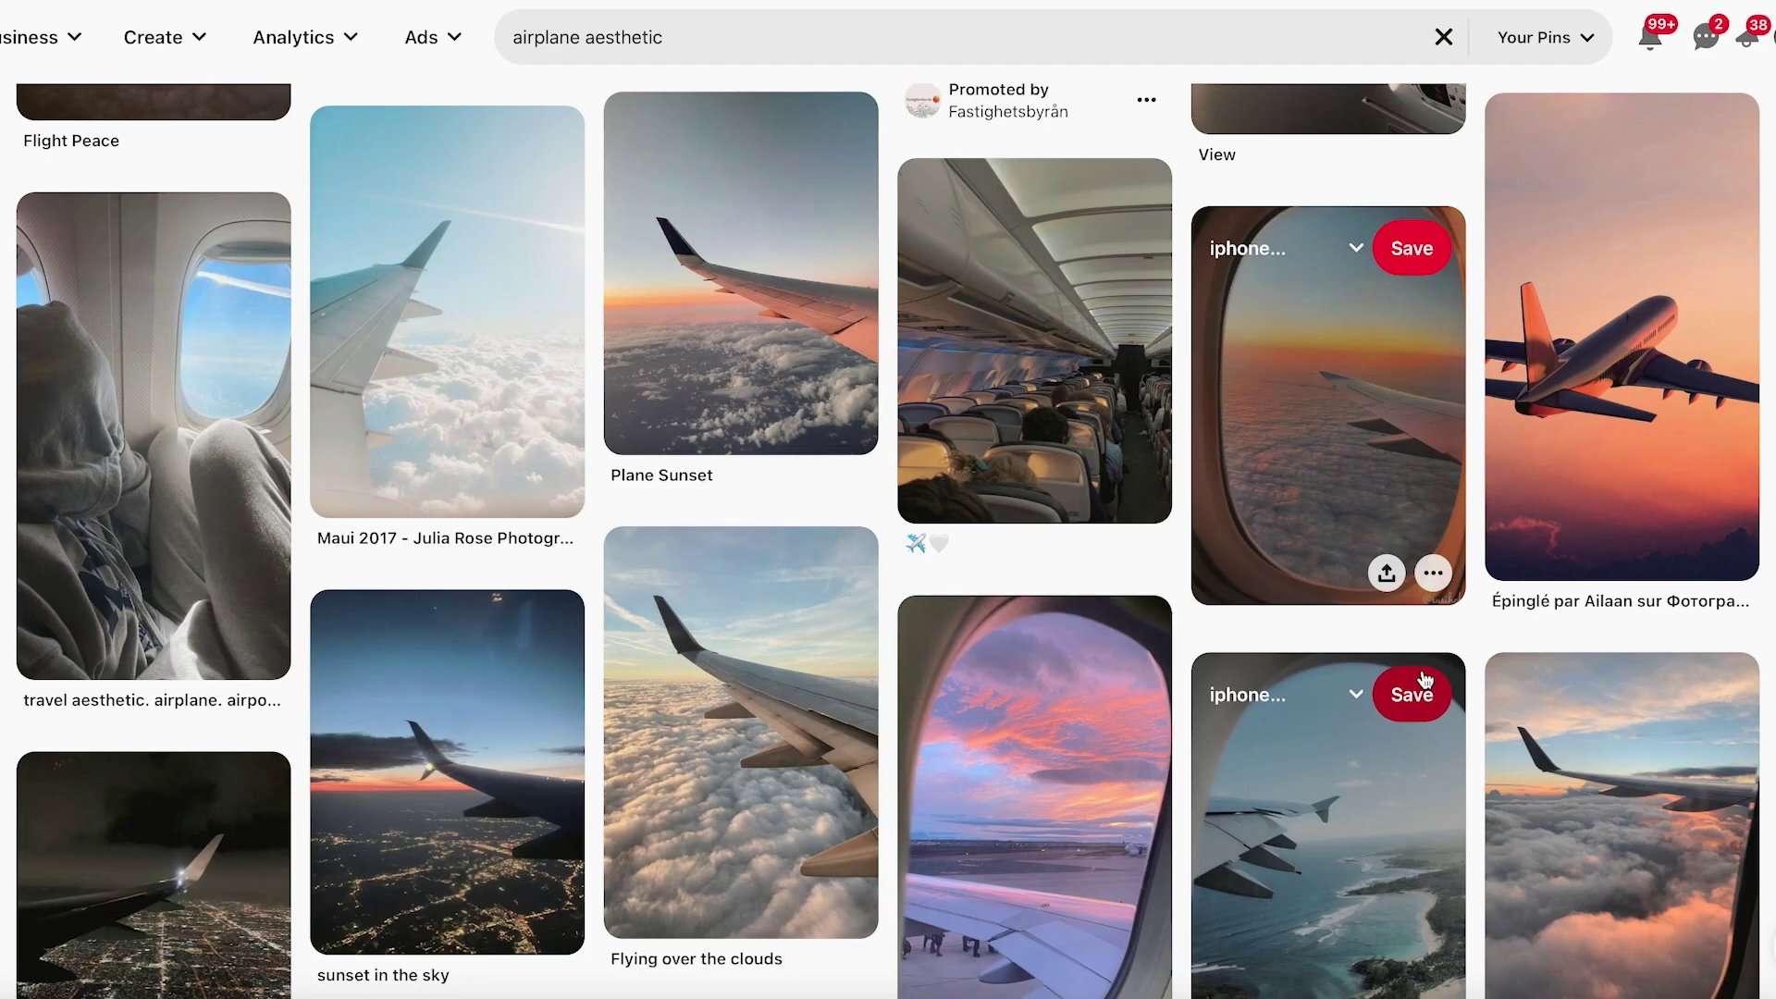
scroll(554, 451, "down", 5)
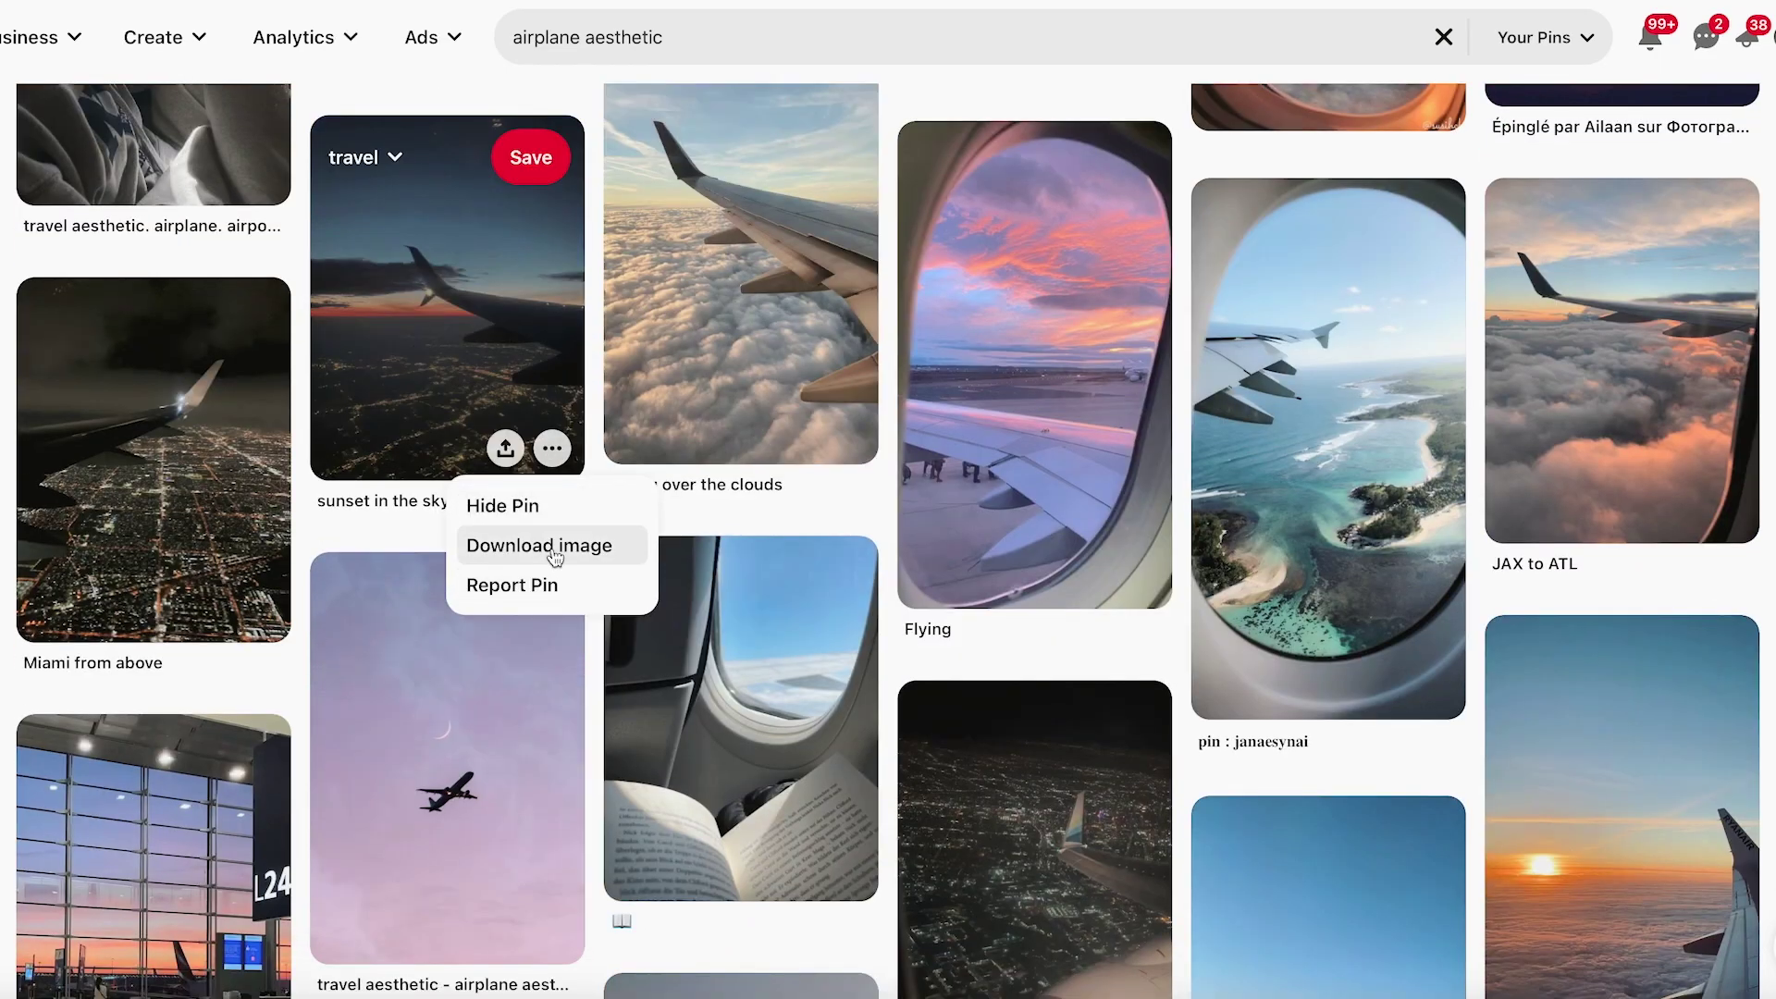
left_click(555, 554)
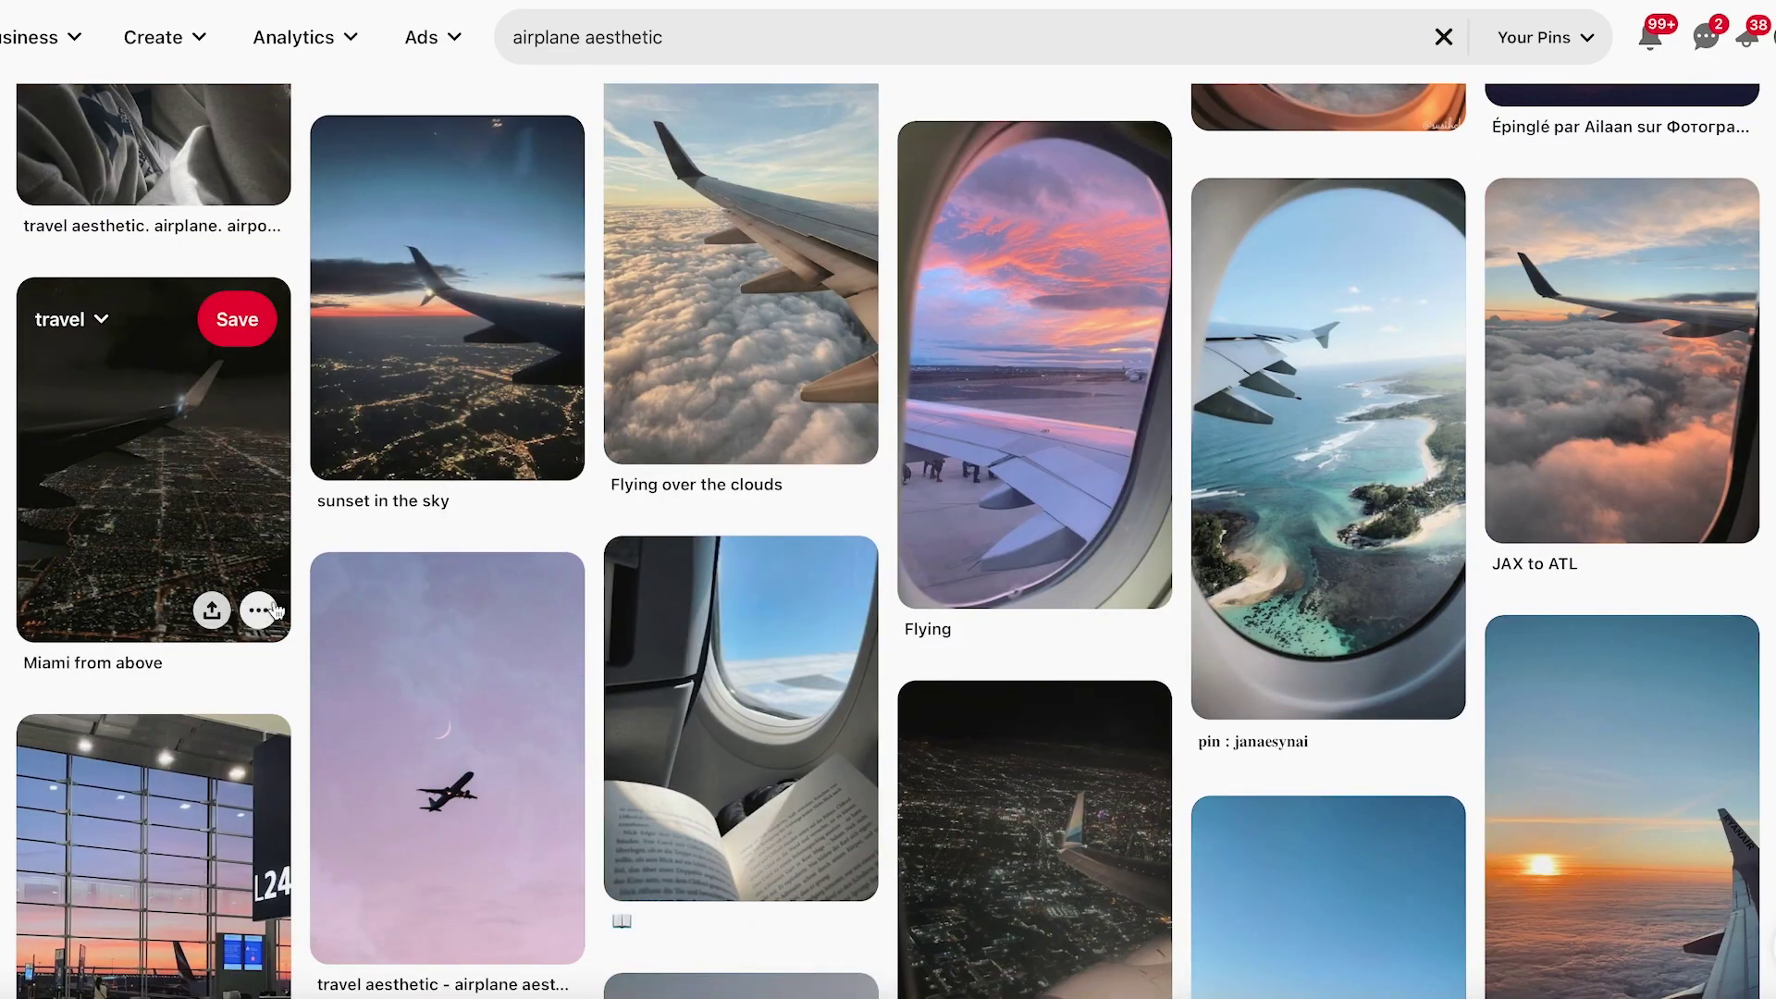
left_click(285, 709)
scroll(556, 705, "down", 3)
scroll(546, 555, "down", 2)
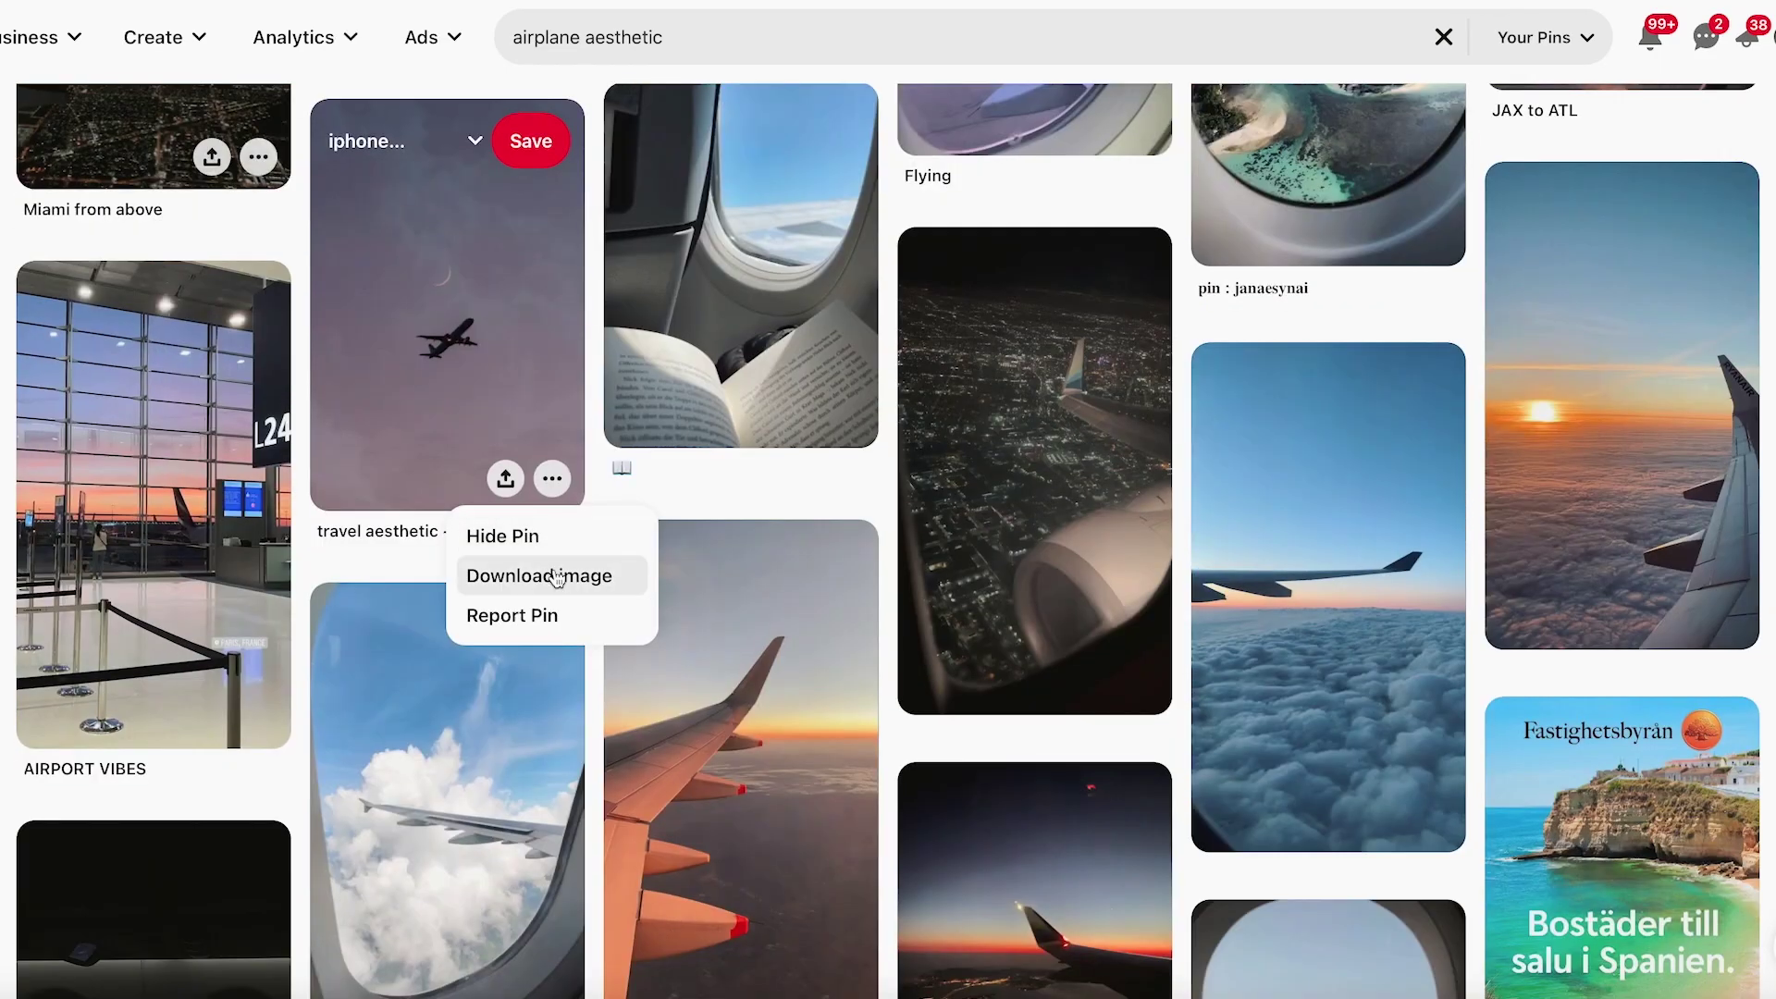
left_click(555, 575)
scroll(555, 575, "down", 9)
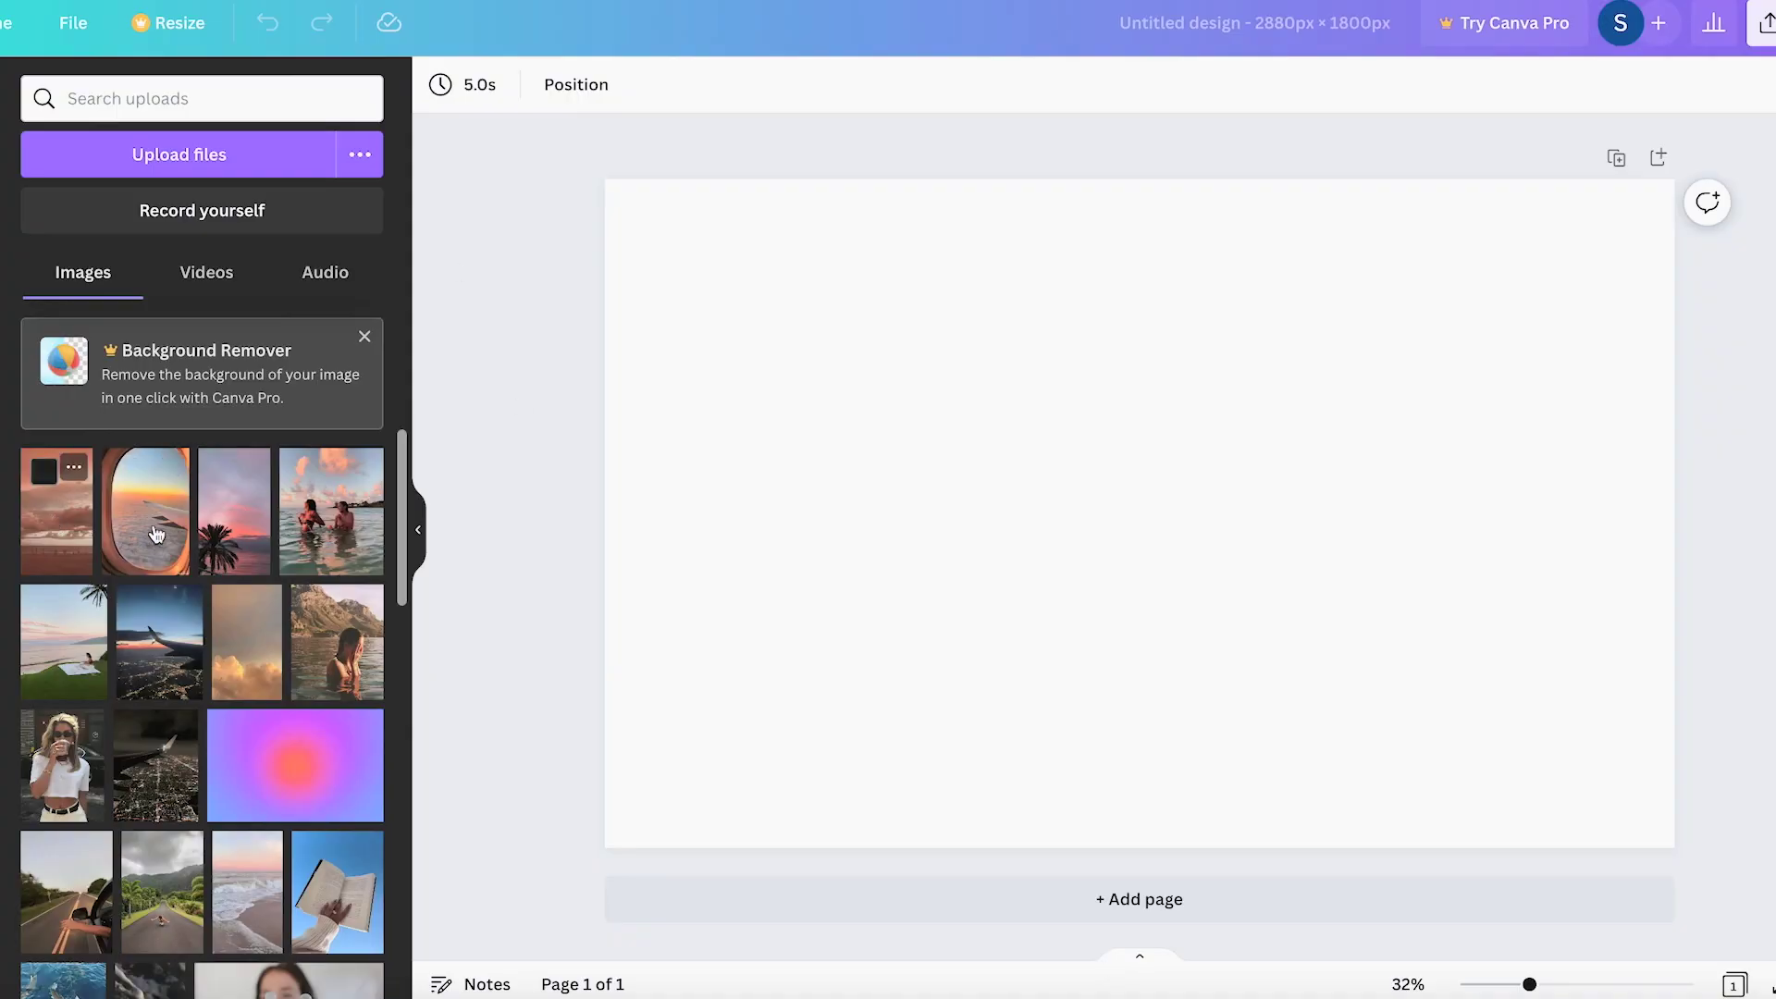
- Place and size the palm-sunset, two-women beach and mountain-woman photos in the top-left corner
left_click(234, 510)
left_click_drag(1099, 483, 690, 380)
left_click_drag(864, 635, 798, 511)
left_click(331, 510)
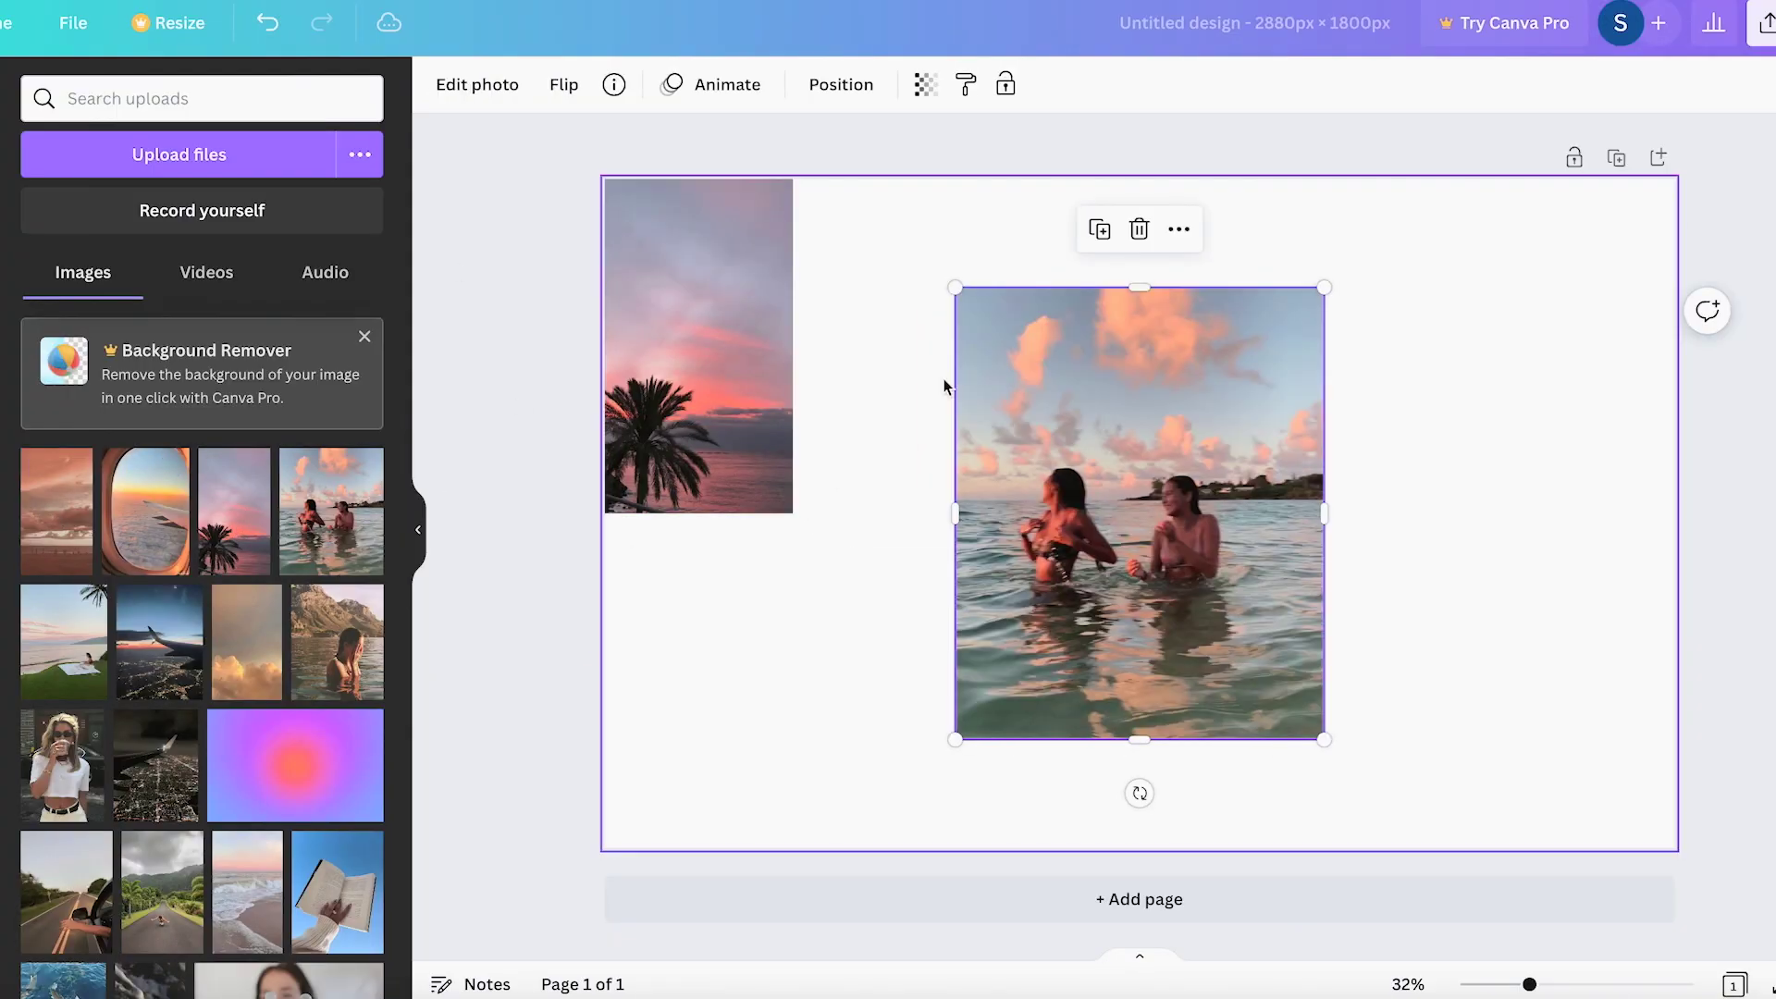
left_click_drag(1325, 740, 1166, 546)
left_click_drag(1102, 476, 944, 364)
left_click_drag(336, 641, 899, 595)
left_click_drag(963, 428, 873, 513)
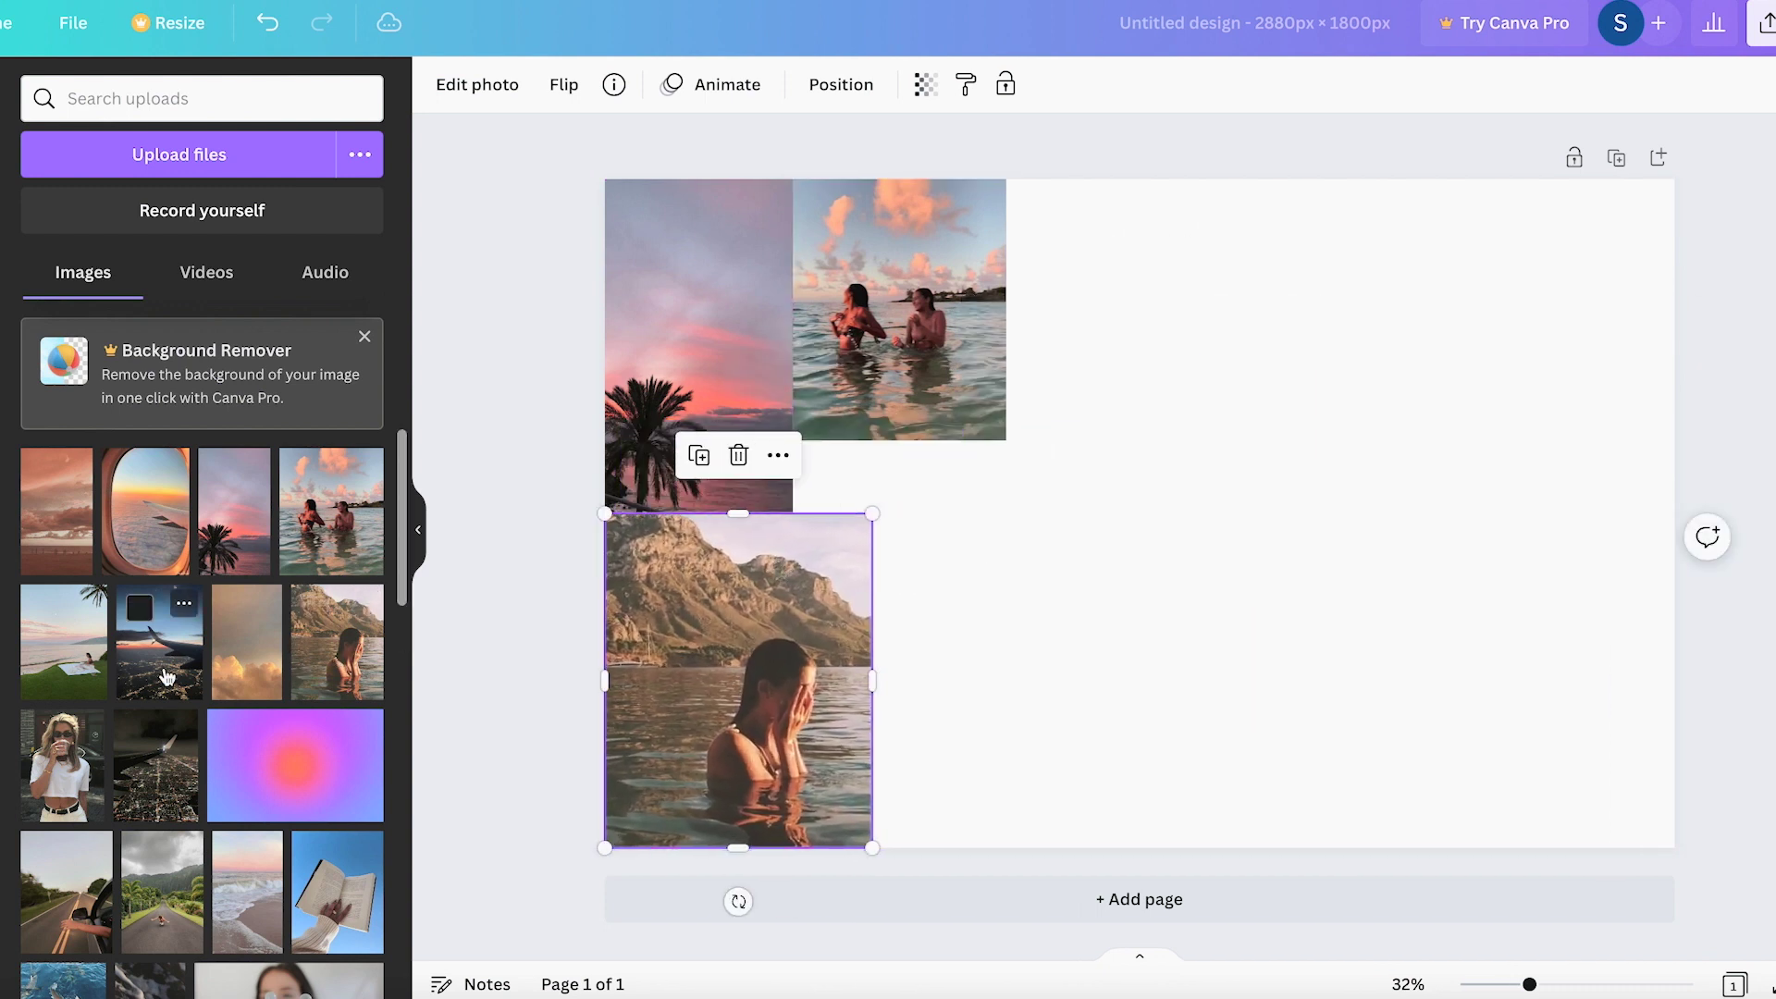
- Add more uploads including the hand-in-water photo, and enlarge the shark swimmer photo to close gaps
scroll(166, 677, "down", 1)
left_click_drag(62, 703, 1518, 646)
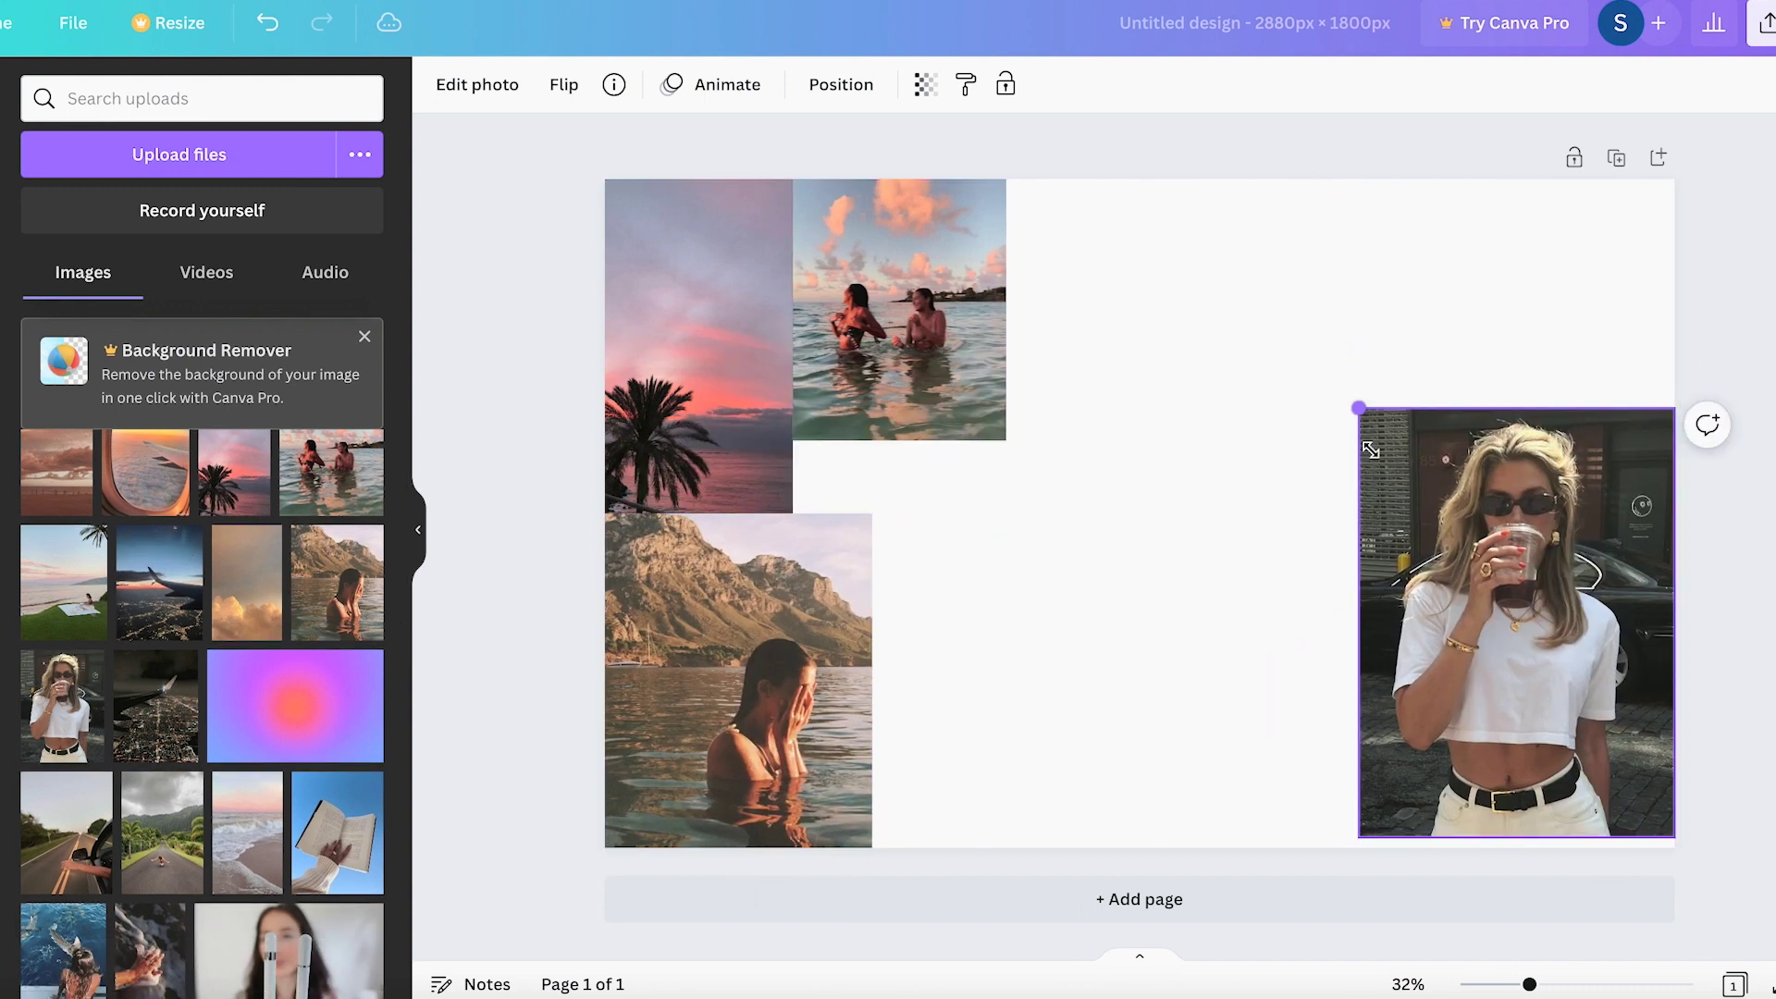
left_click_drag(1371, 451, 1475, 606)
scroll(247, 796, "down", 2)
left_click_drag(247, 768, 1286, 440)
left_click_drag(134, 887, 1035, 581)
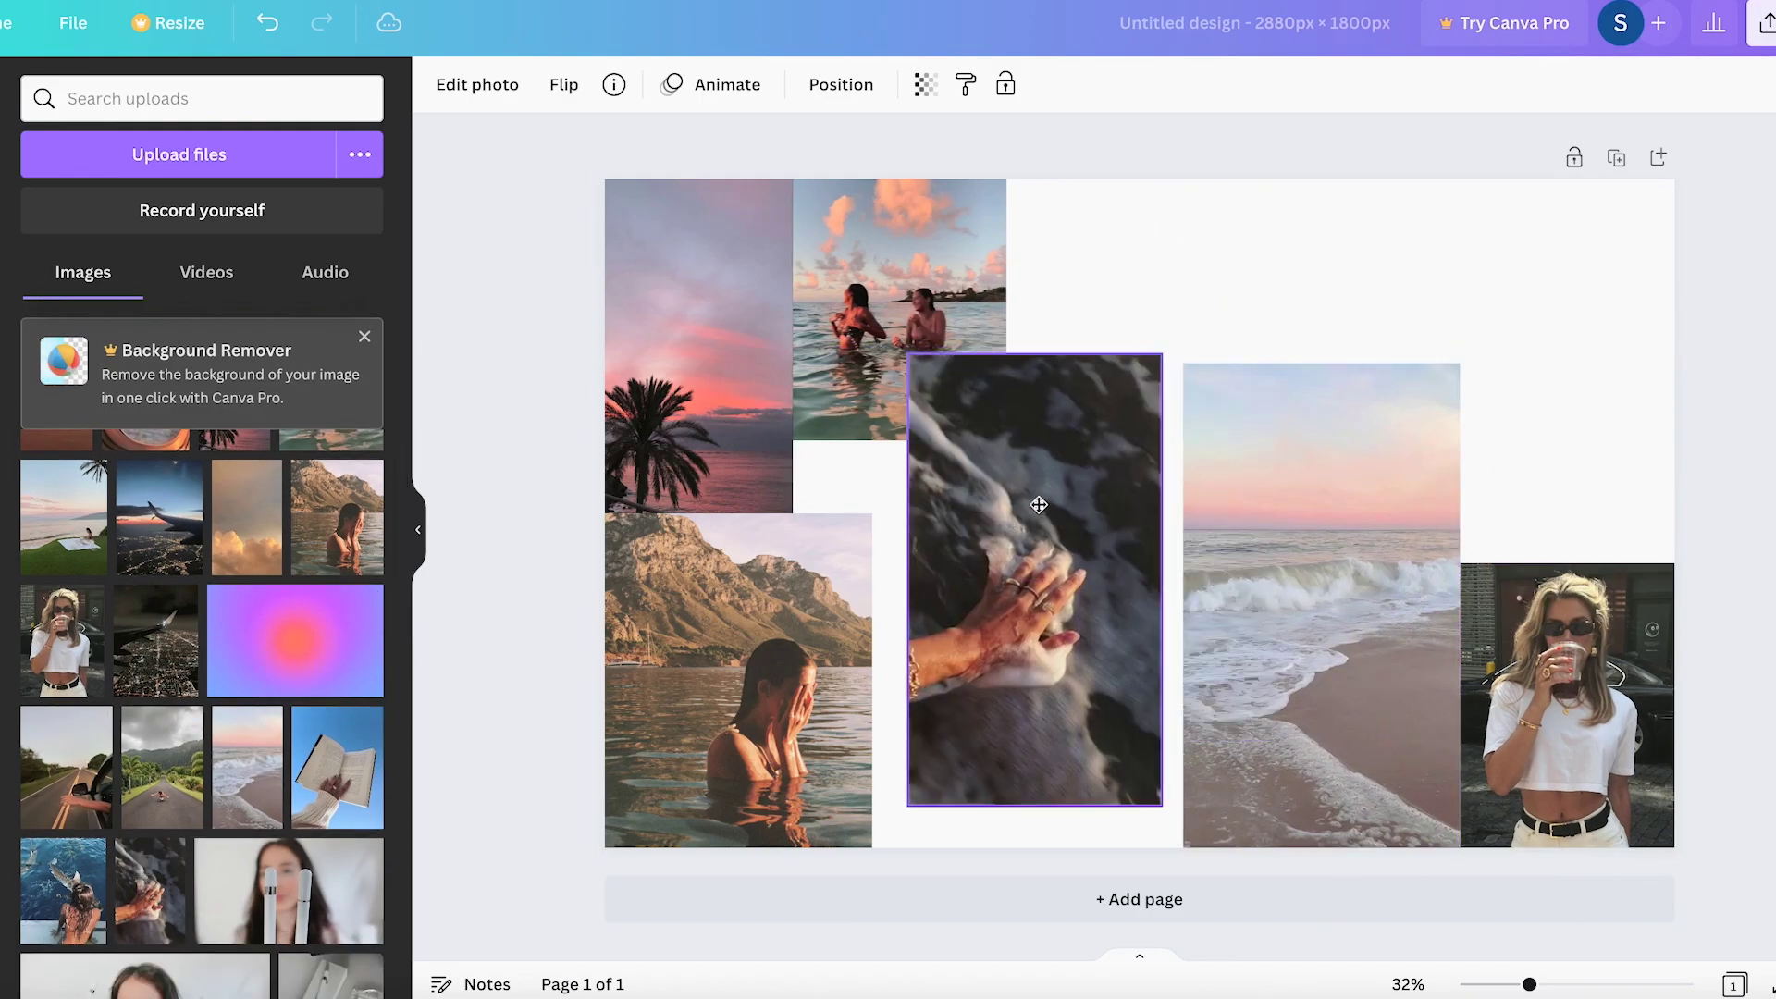
left_click_drag(1162, 357, 1070, 508)
left_click_drag(964, 664, 853, 542)
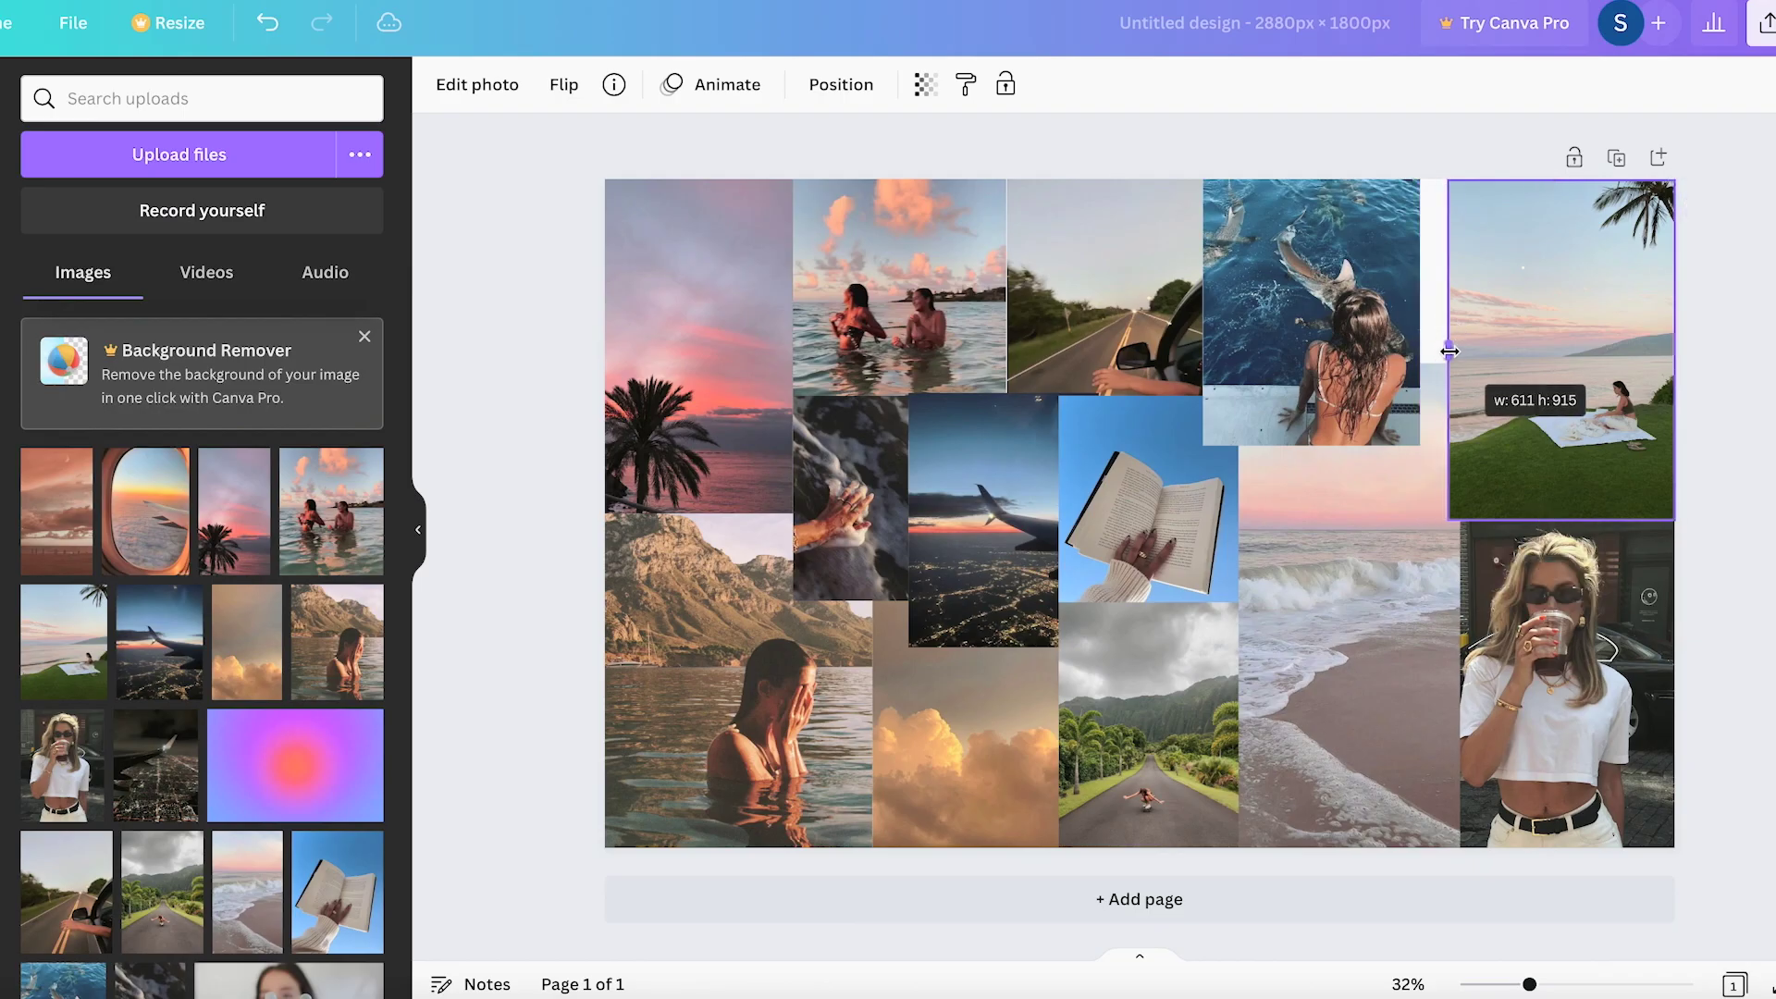
left_click(1314, 305)
left_click_drag(1420, 445, 1456, 491)
key("Escape")
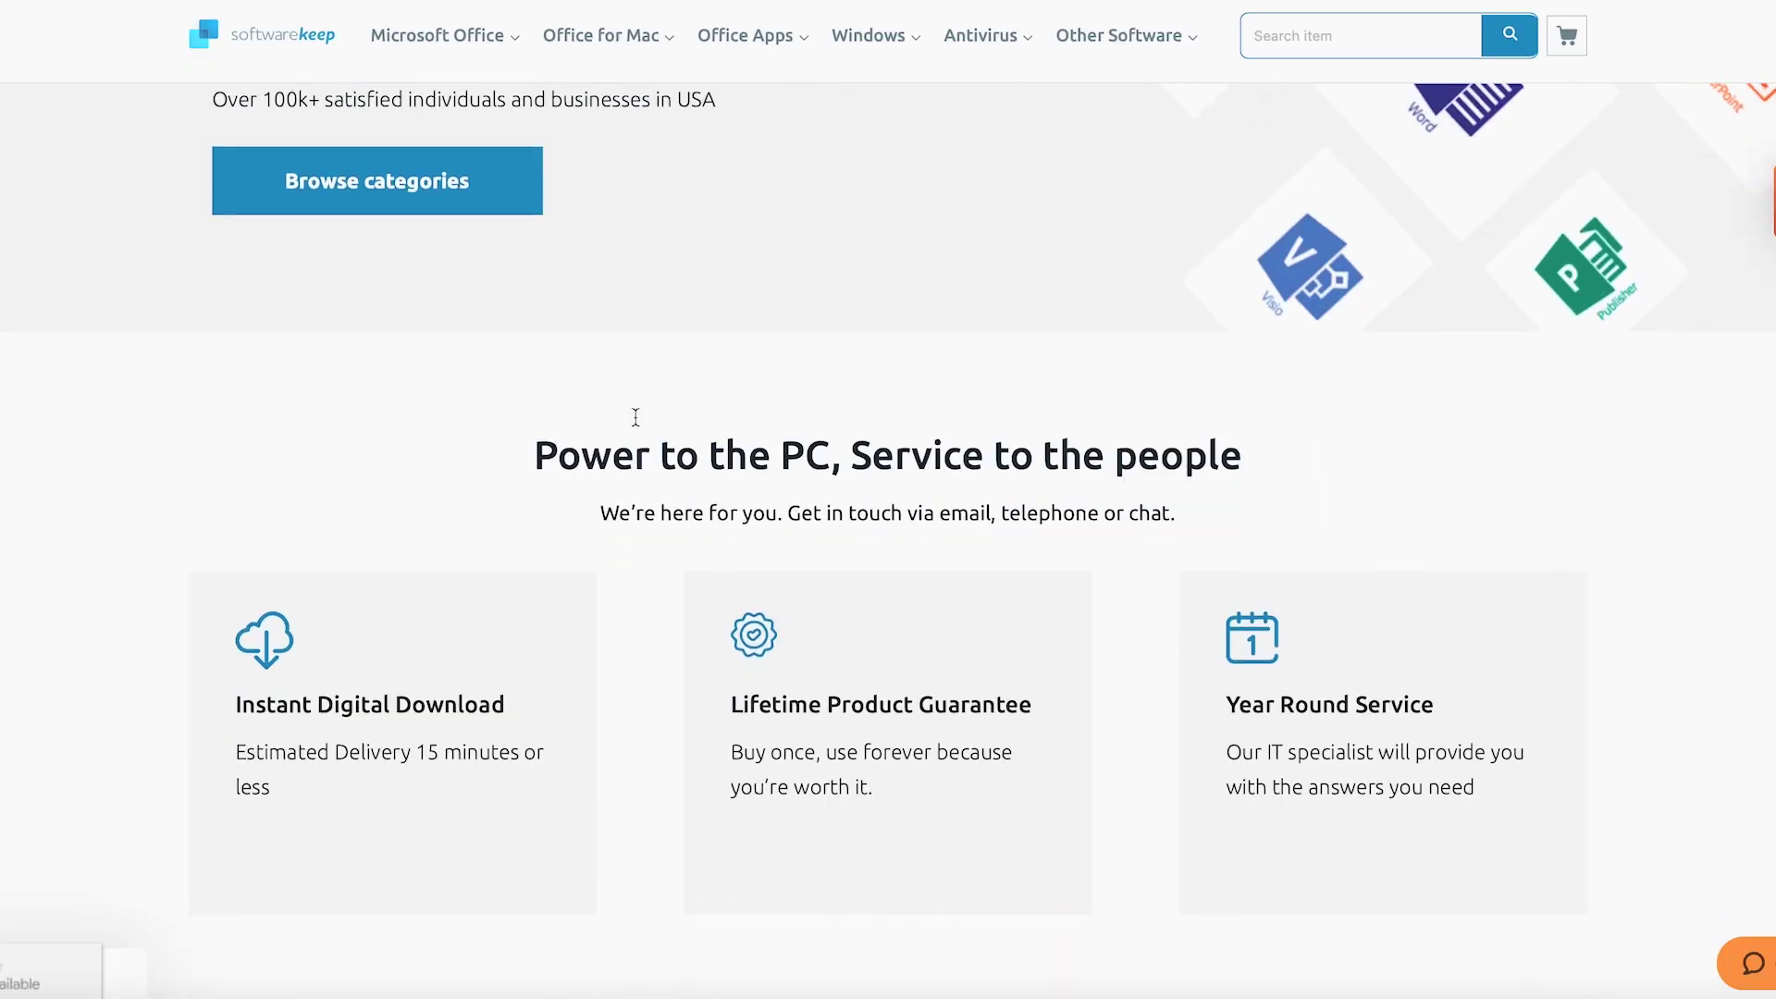
- Scroll to Best Sellers and open the Microsoft Office 2021 Home & Student for Mac page
scroll(636, 417, "down", 2)
scroll(636, 417, "down", 2)
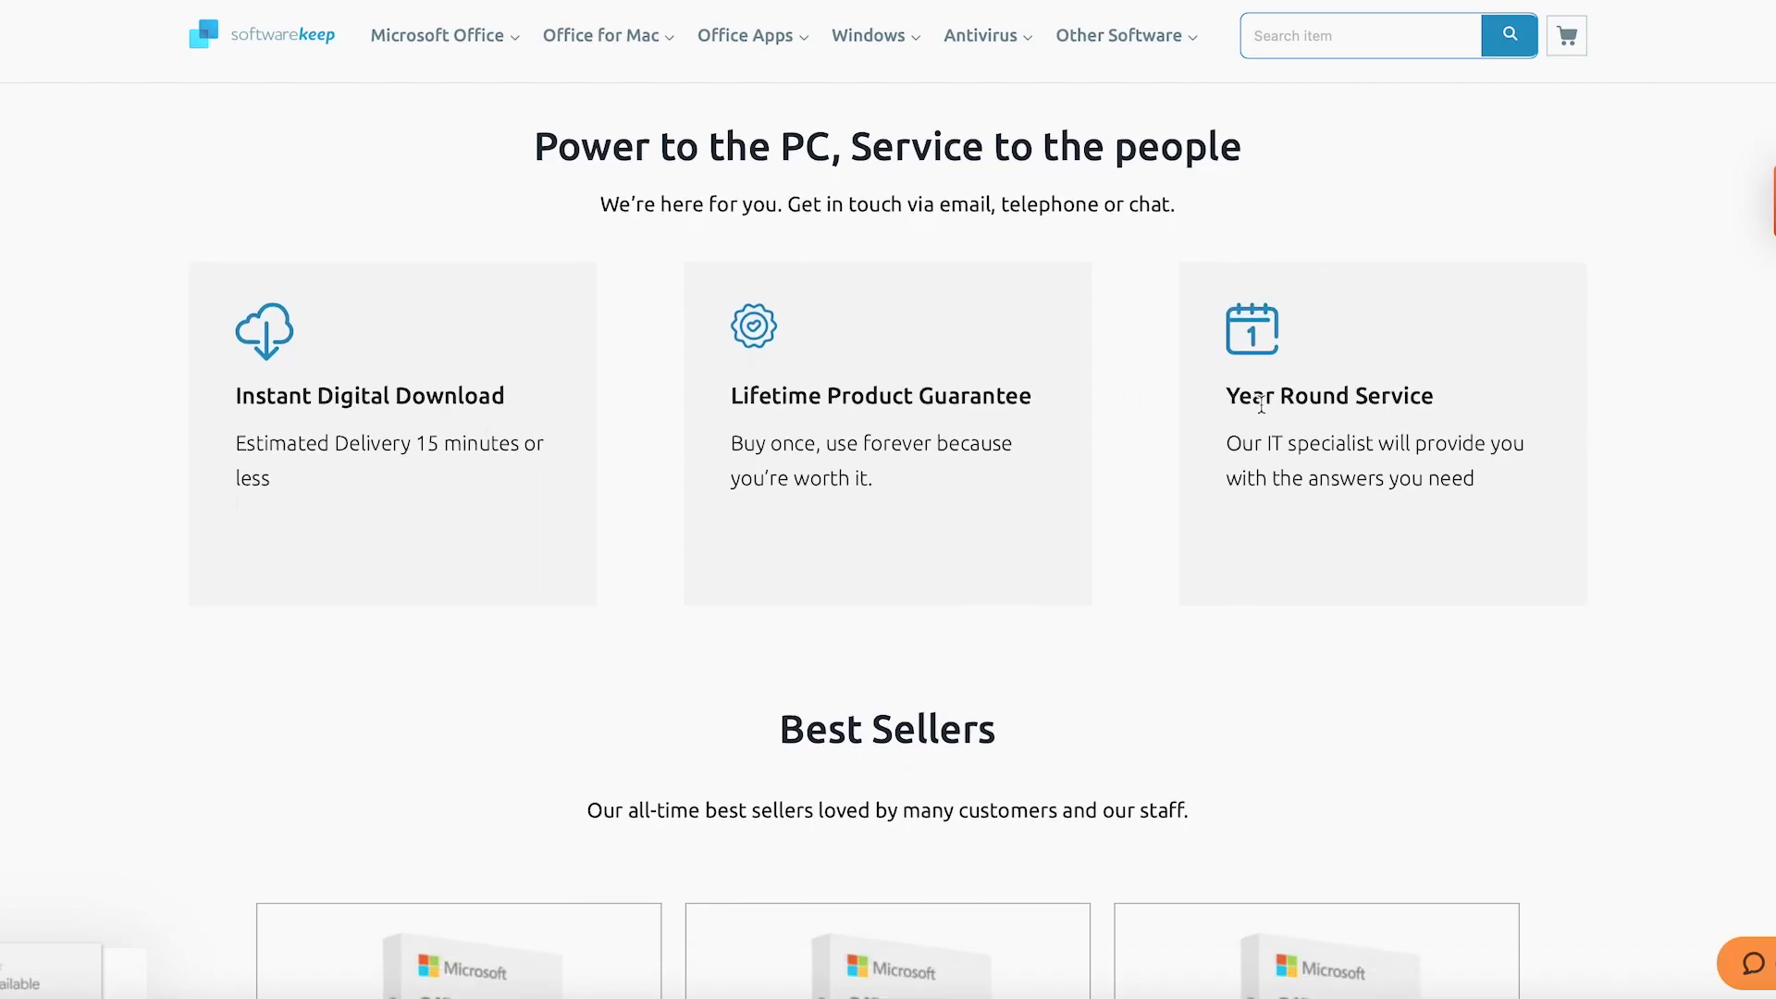
scroll(1262, 404, "down", 5)
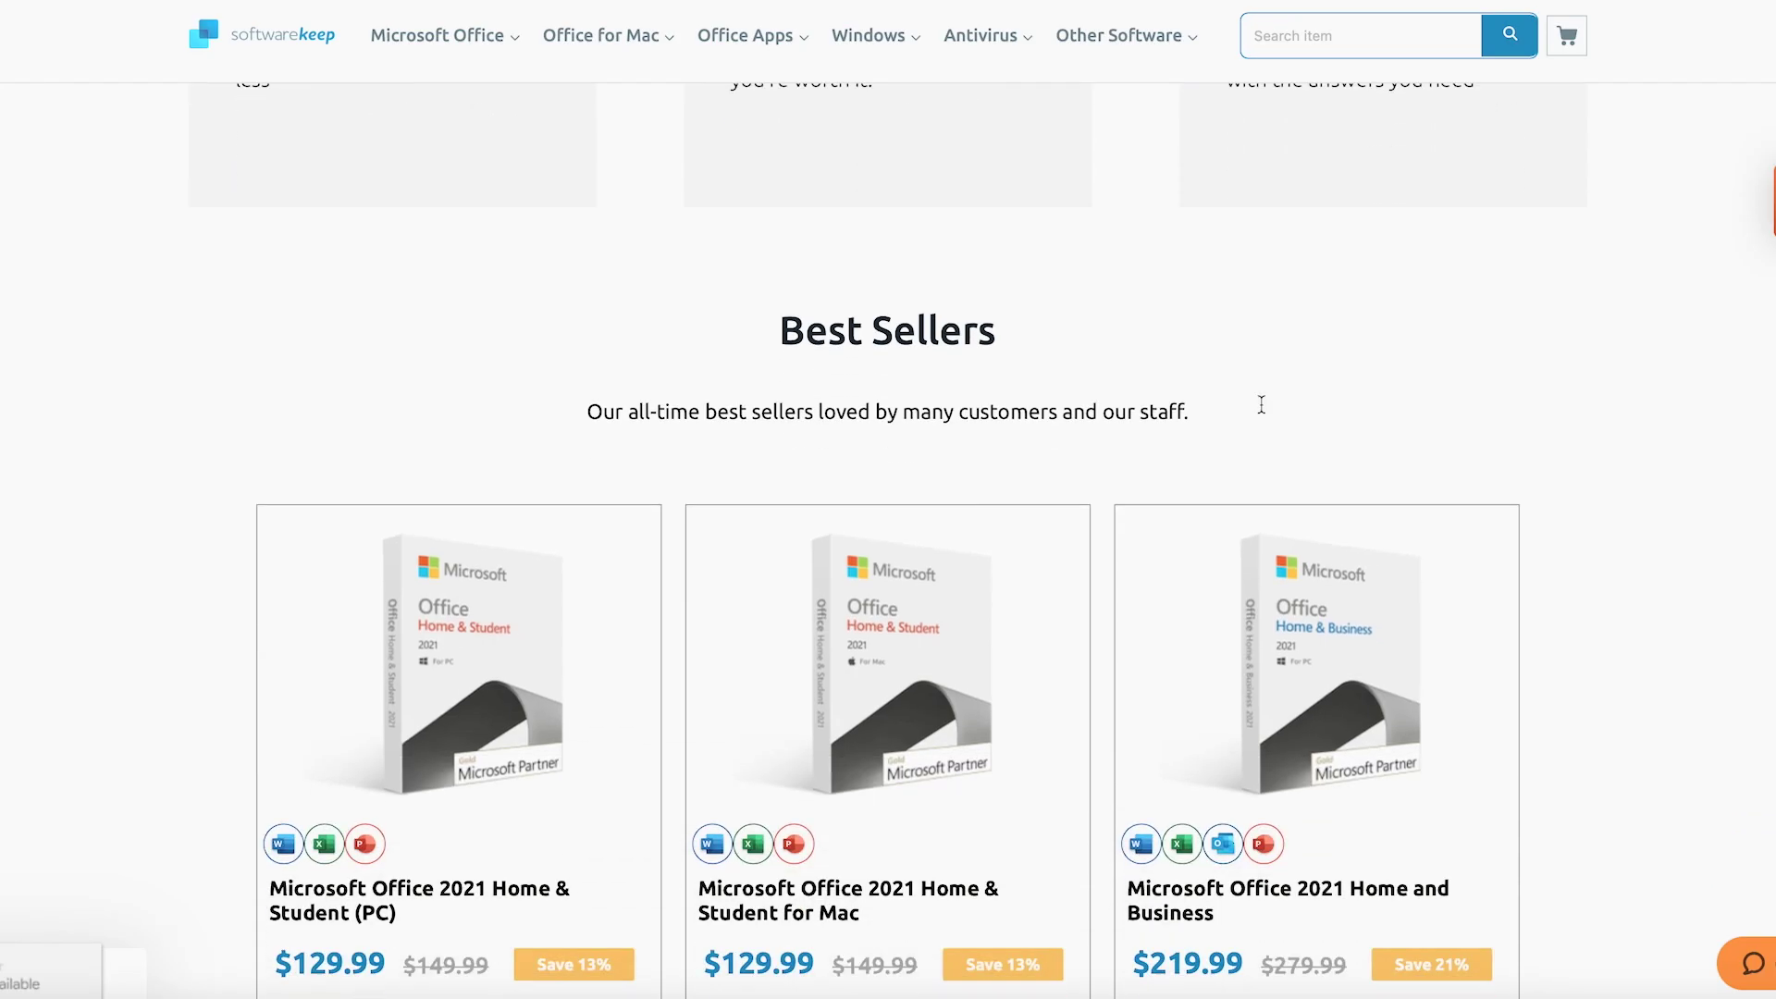
scroll(1262, 411, "down", 1)
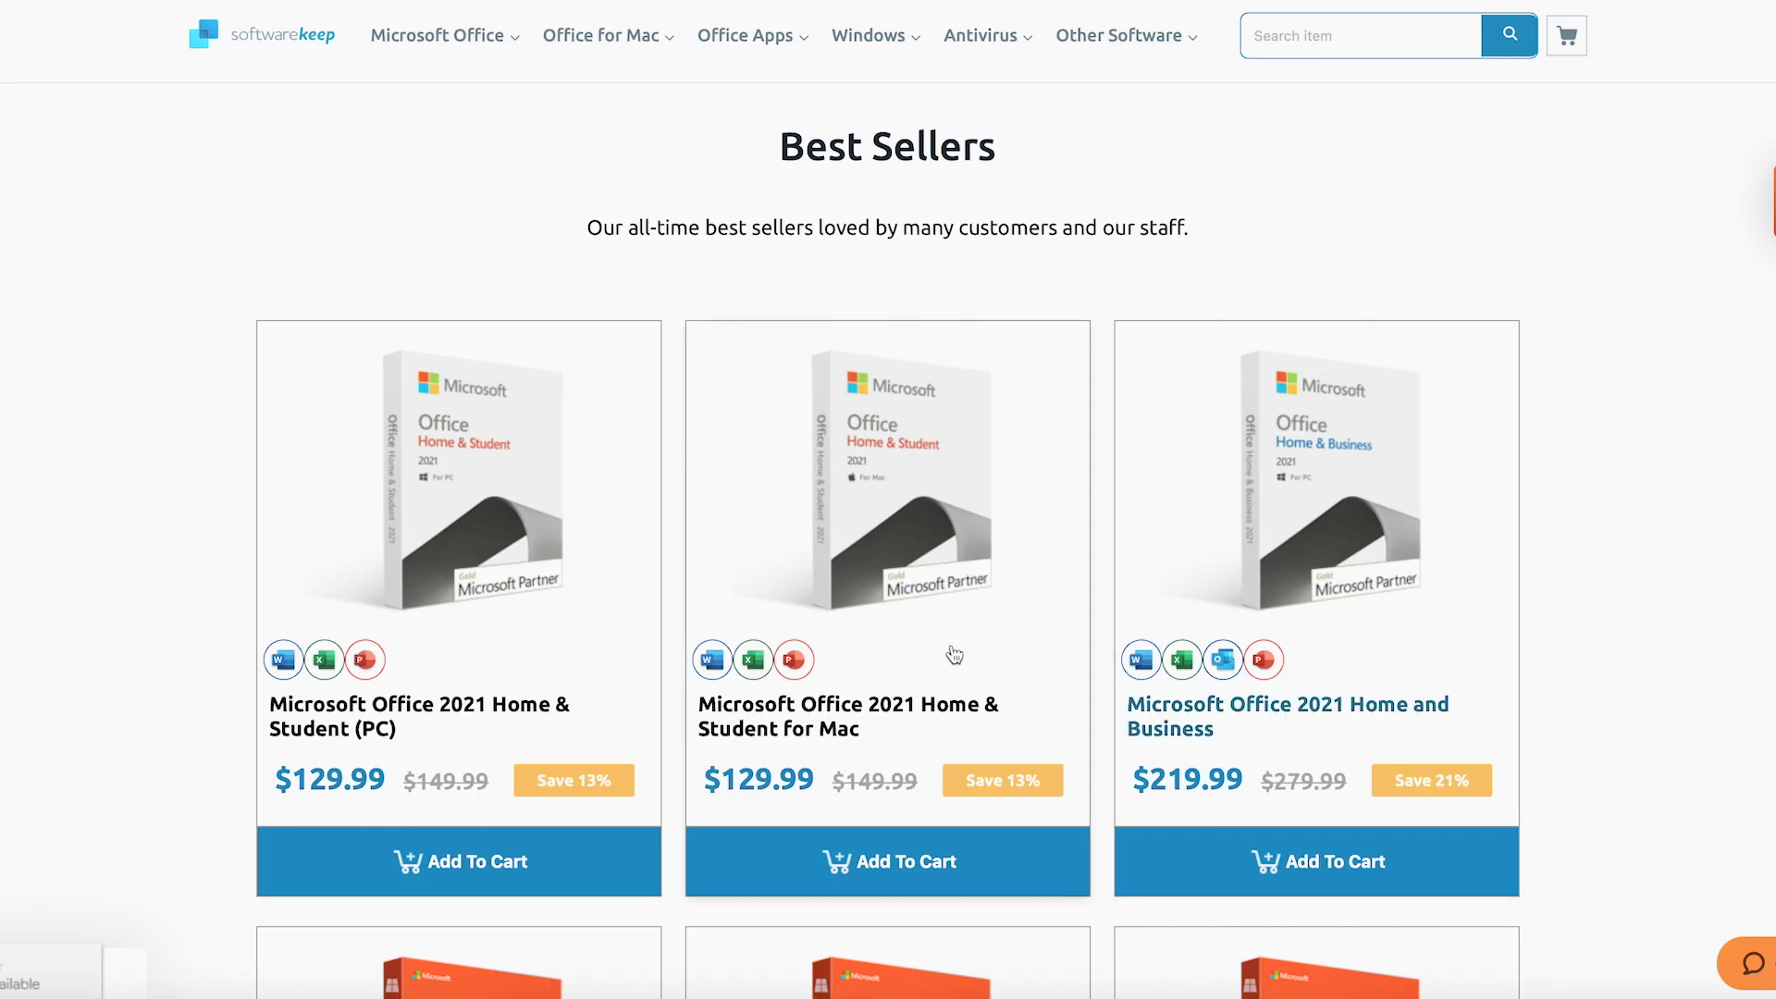
left_click(891, 615)
- Scroll through the Office 2021 Home & Student for Mac product details
scroll(1184, 790, "down", 3)
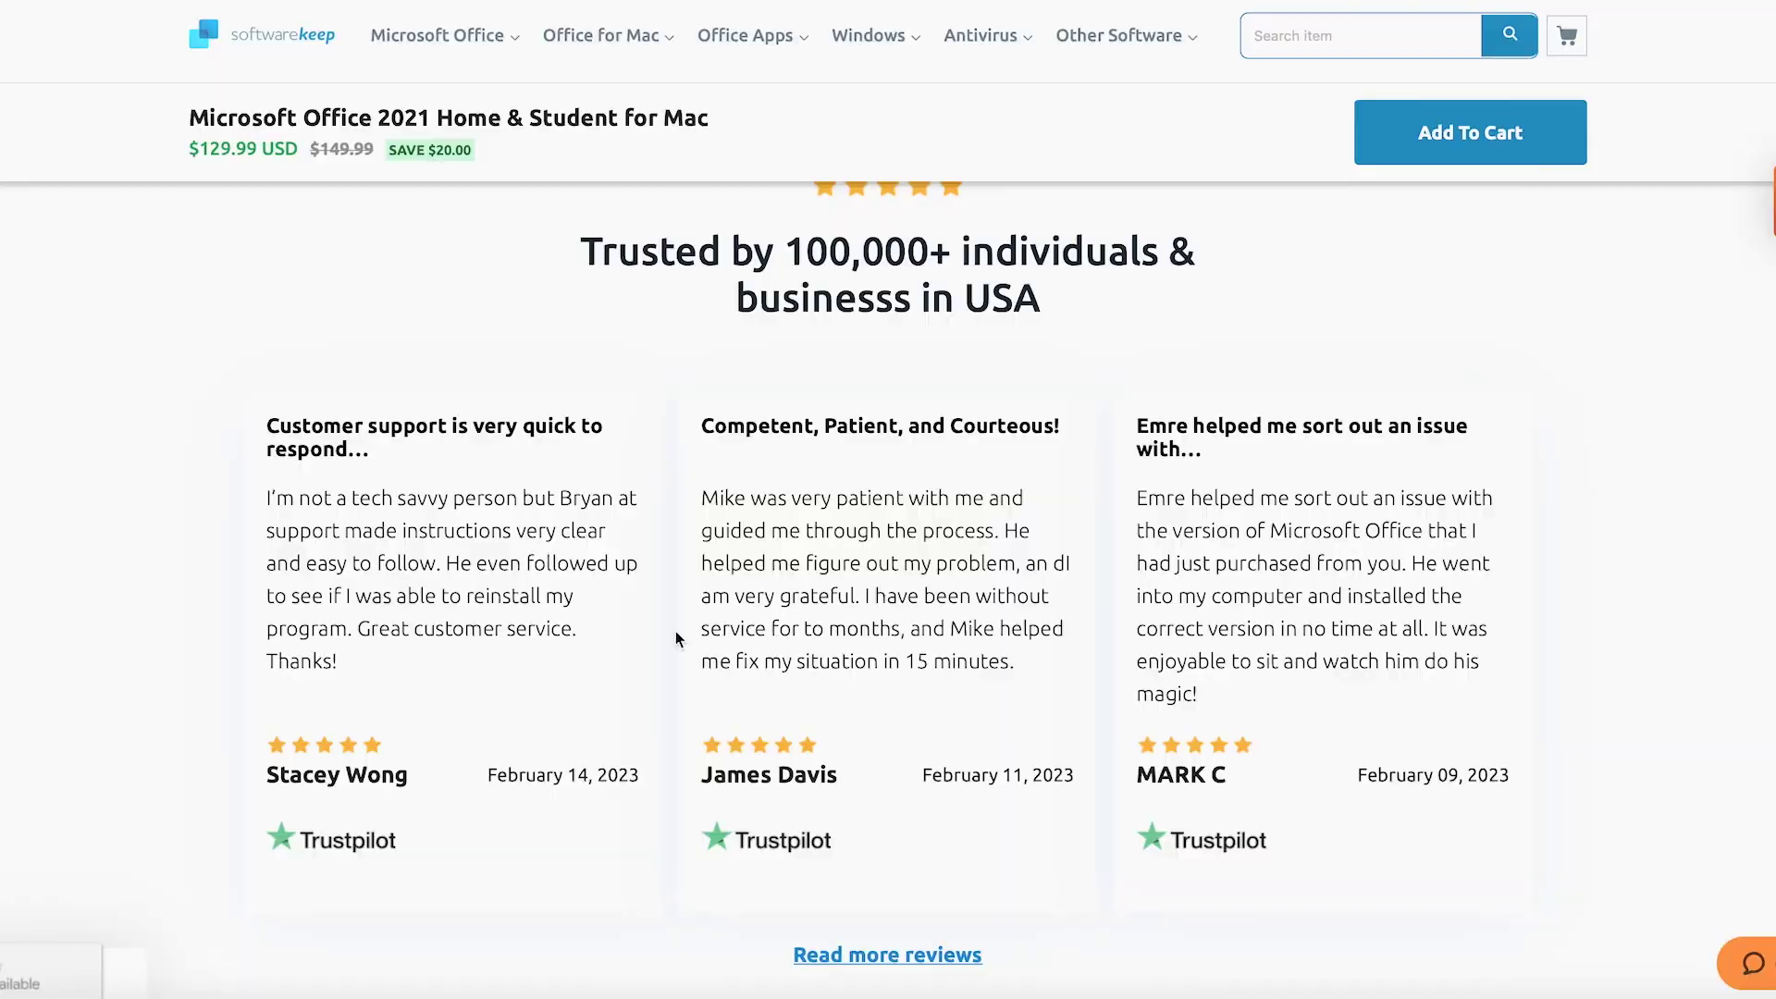
scroll(676, 631, "up", 2)
scroll(675, 631, "down", 1)
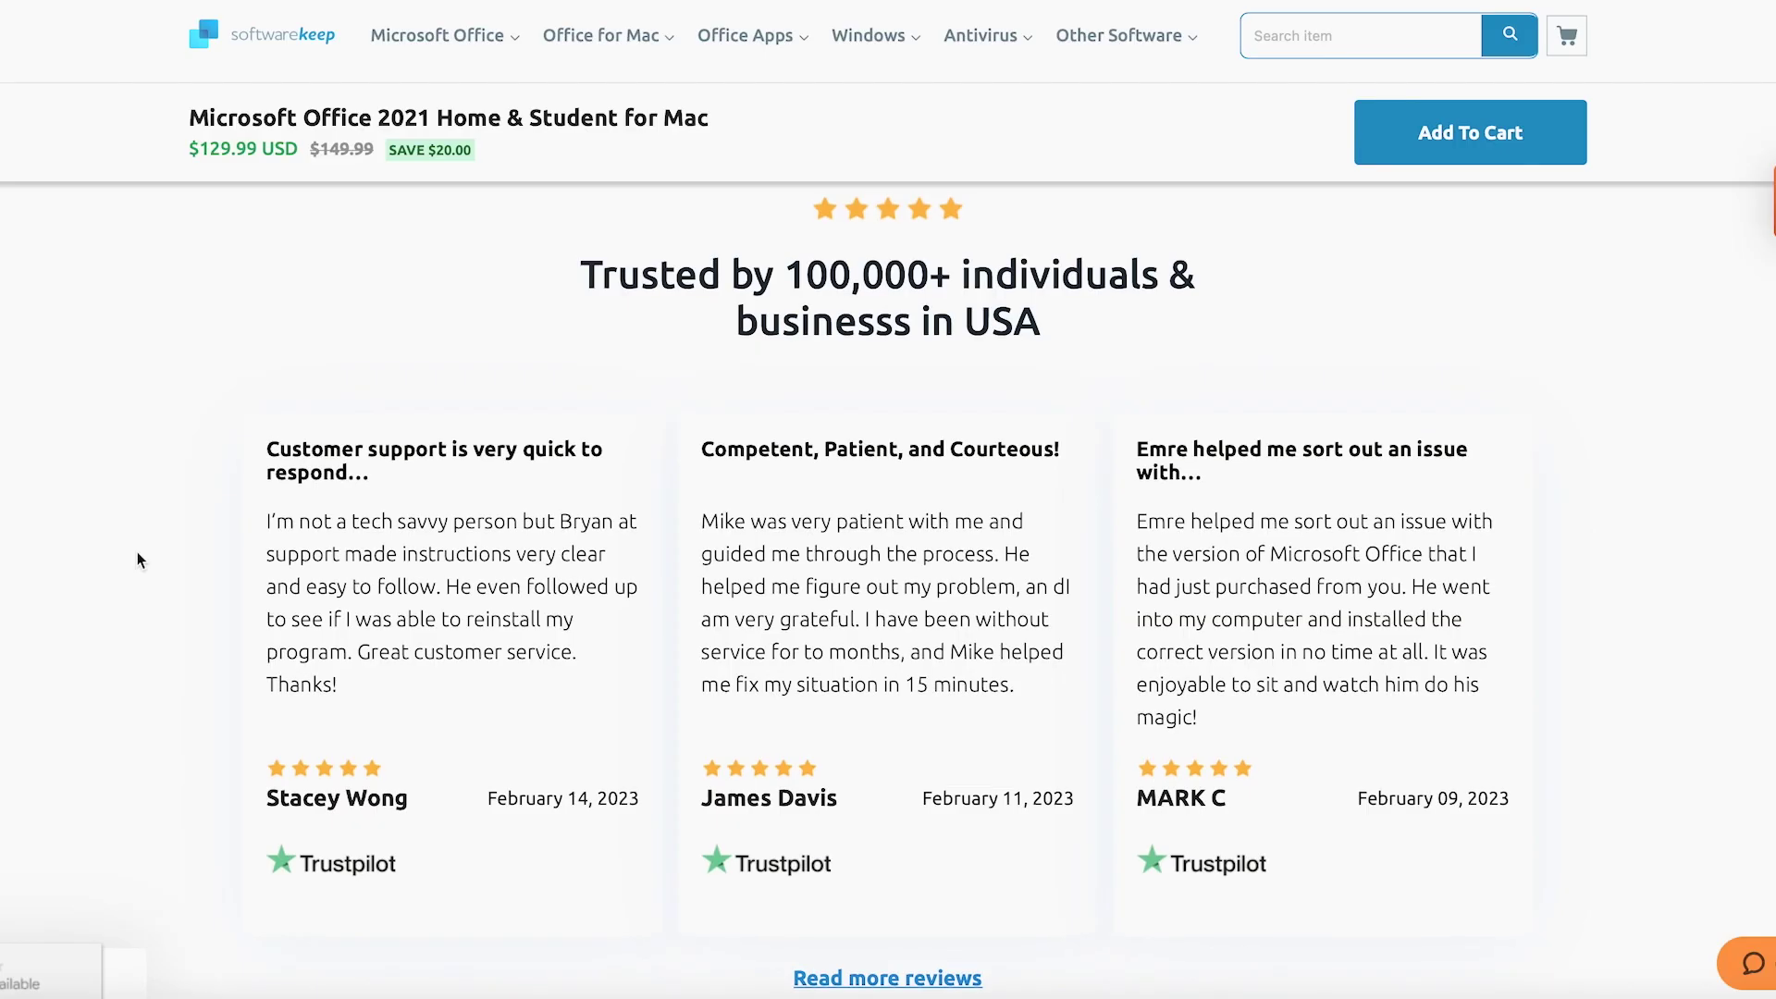
scroll(138, 559, "down", 6)
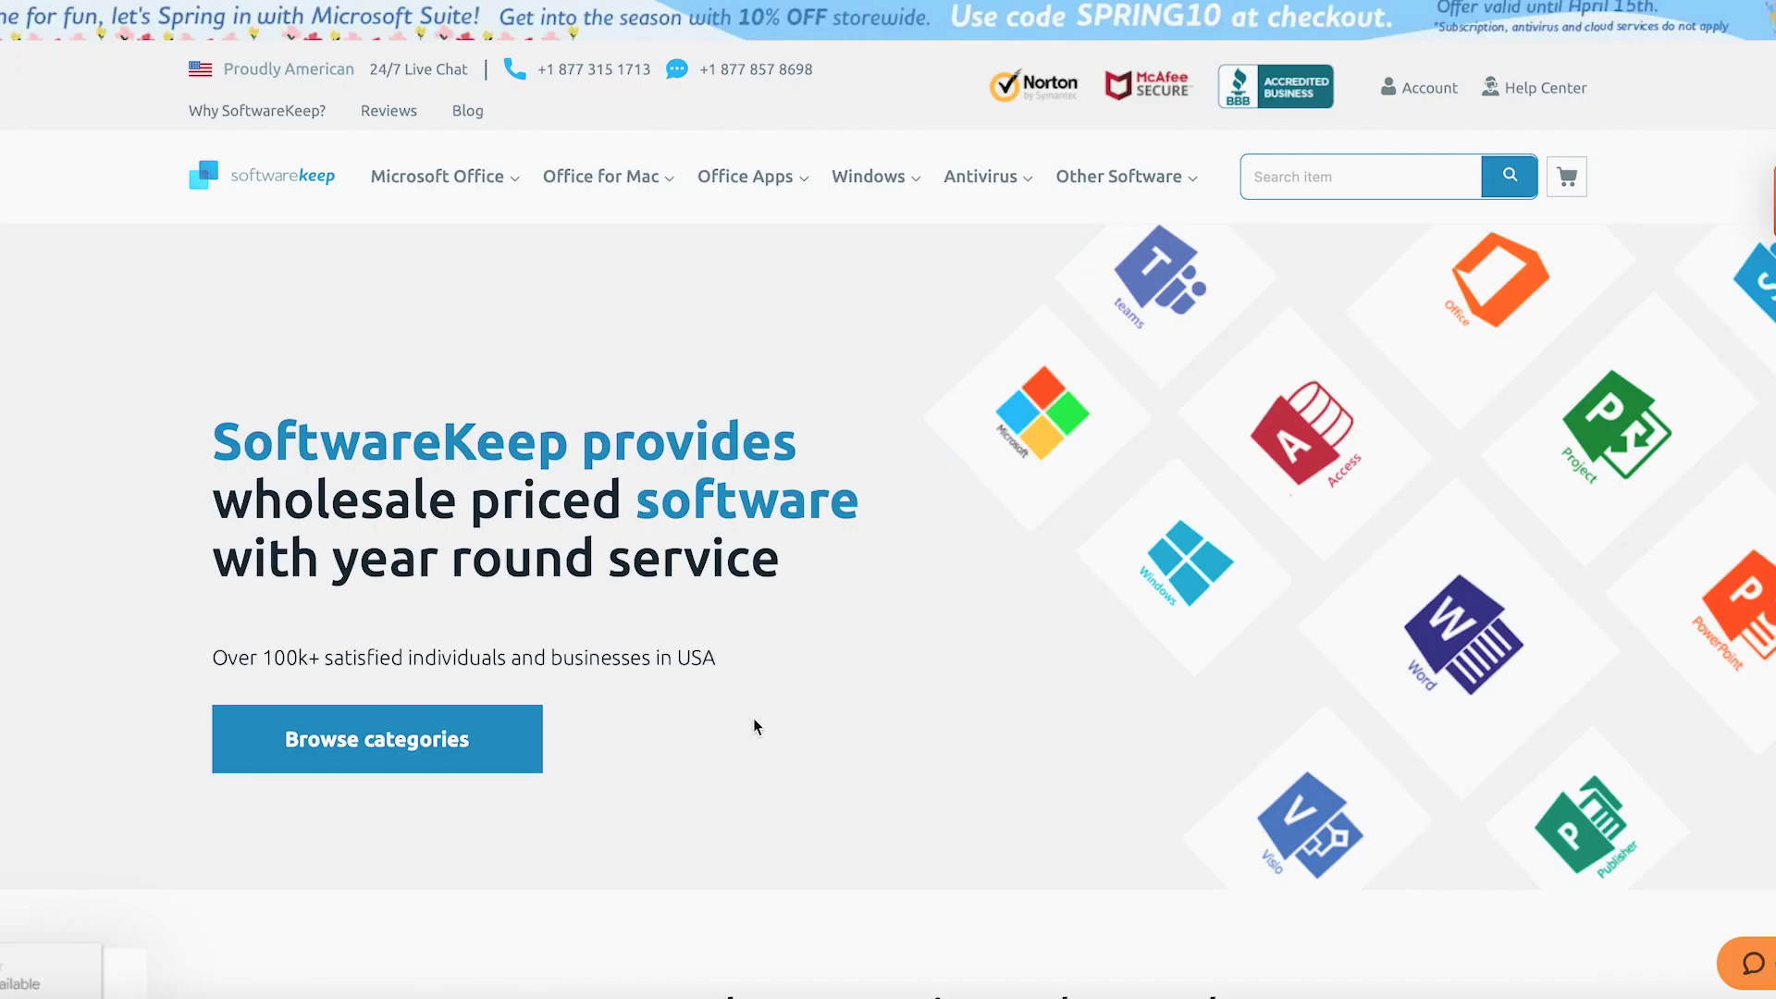
scroll(754, 720, "down", 2)
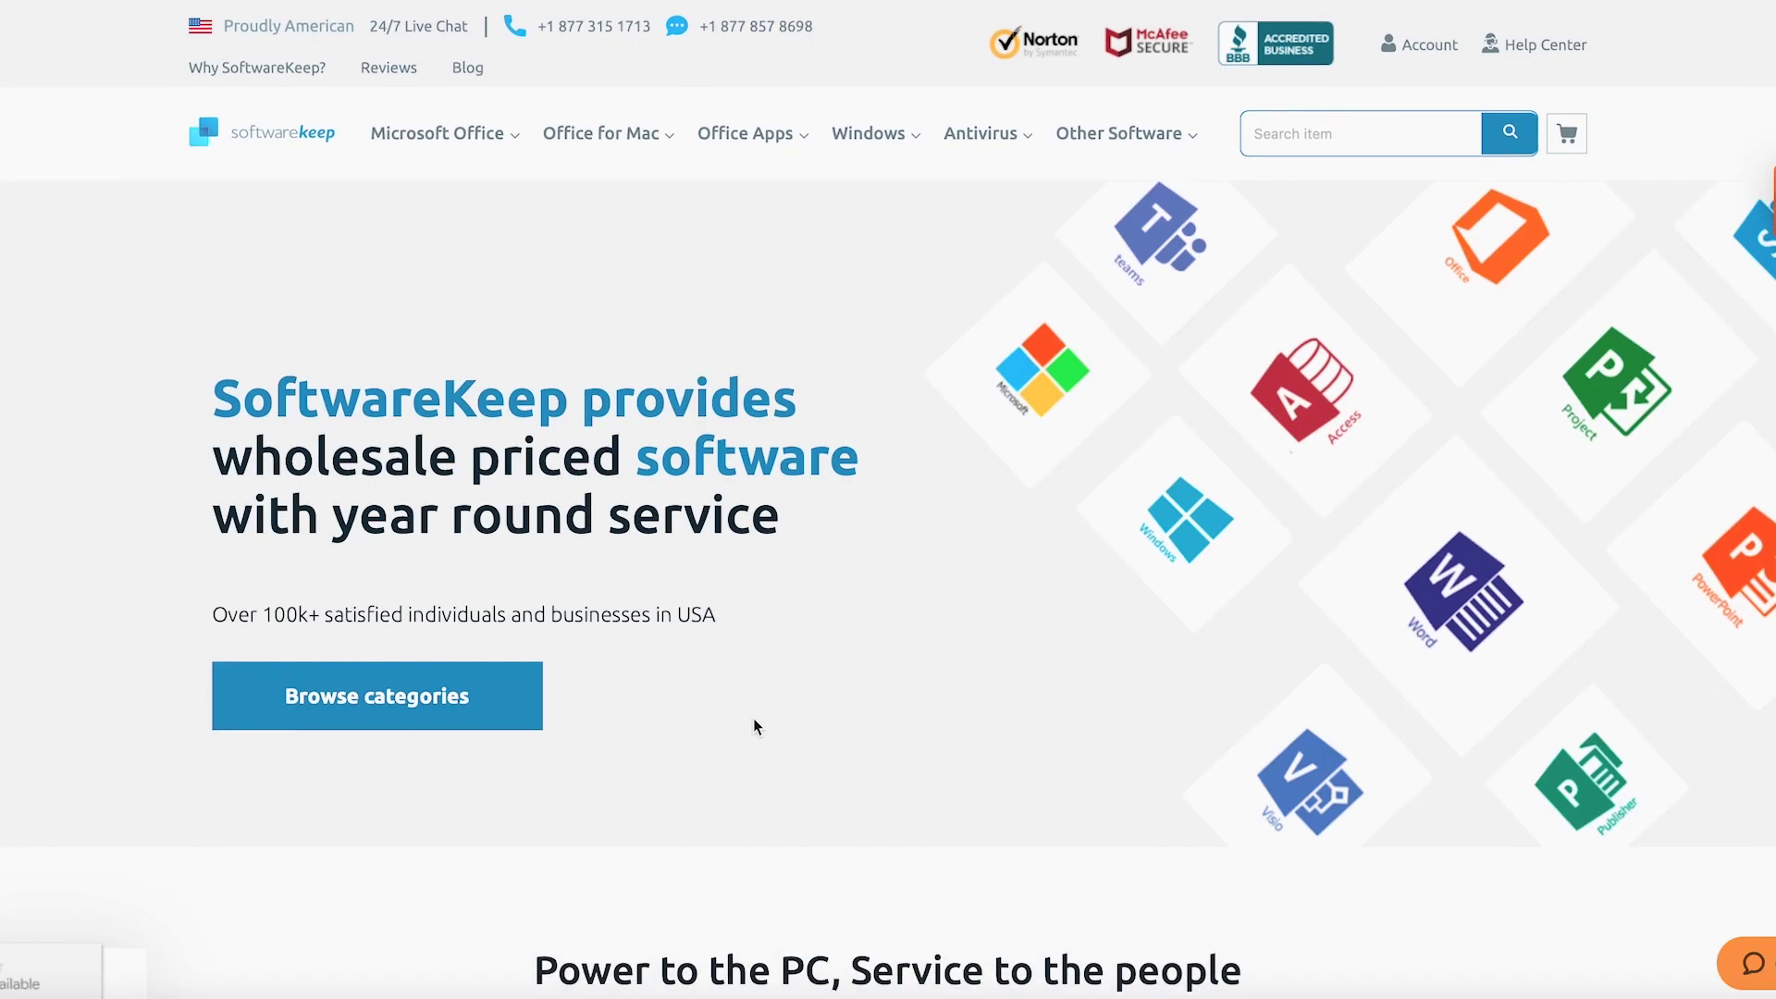